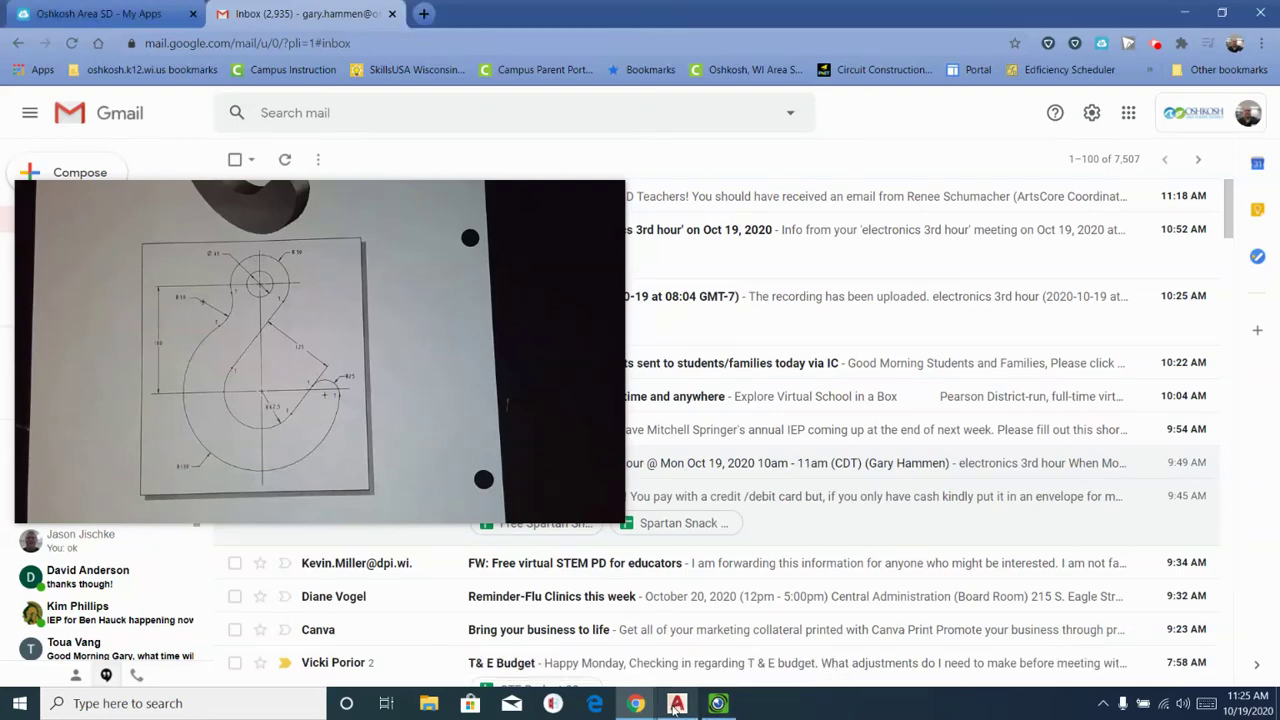
Switch from Gmail to the AutoCAD 2021 Start page.
left_click(675, 704)
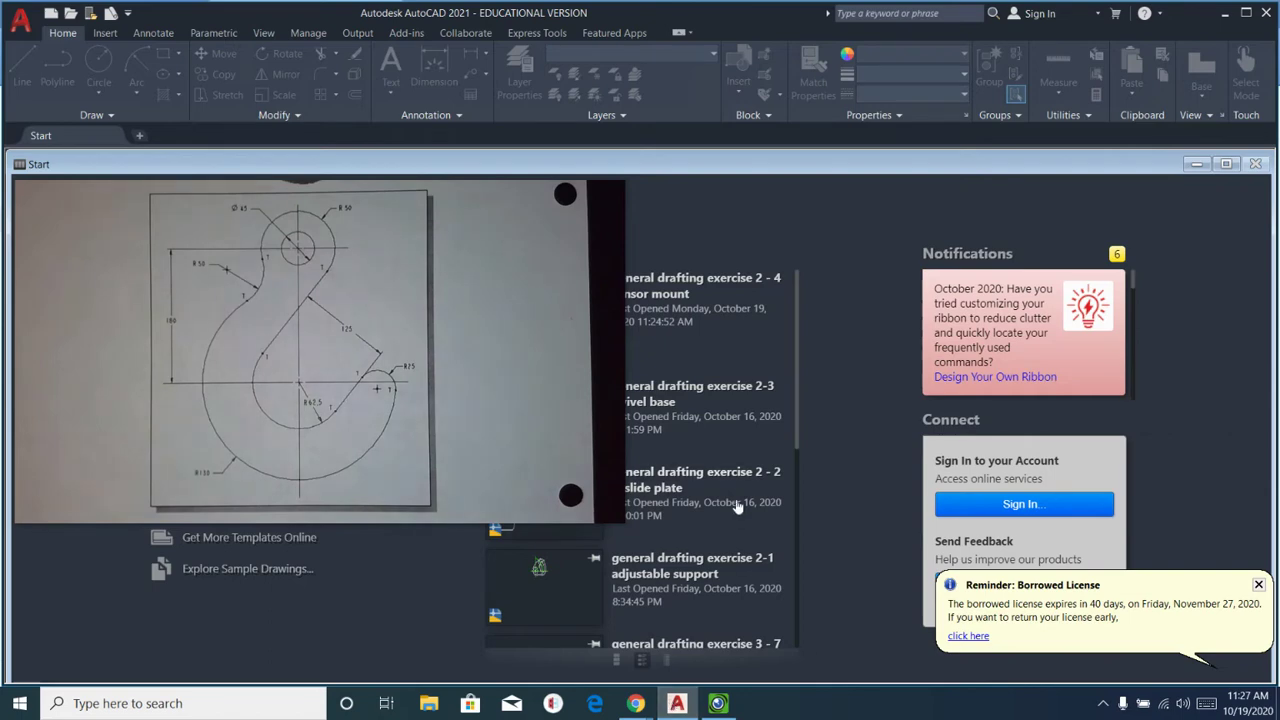
Create a new blank drawing from the No Template - Metric option.
mouse_move(618, 516)
left_mouse_down()
mouse_move(423, 360)
mouse_move(238, 304)
left_mouse_up()
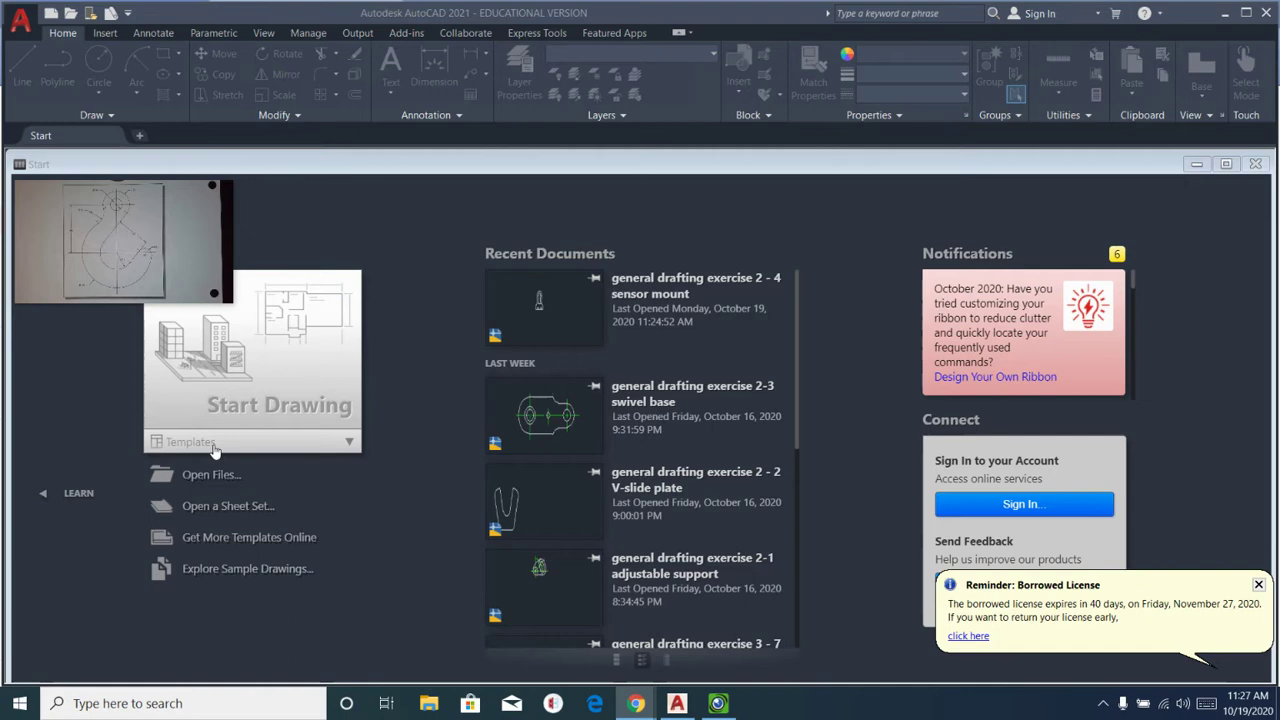
left_click(348, 443)
scroll(328, 496, "down", 3)
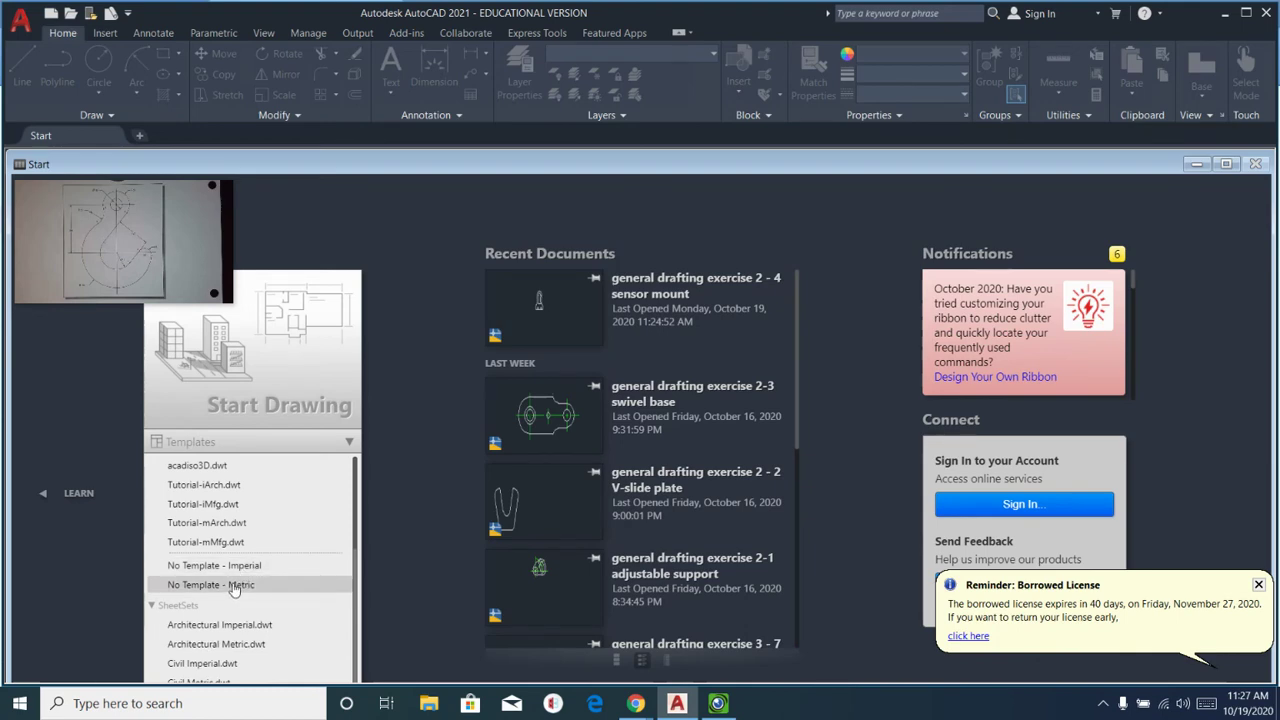
left_click(235, 587)
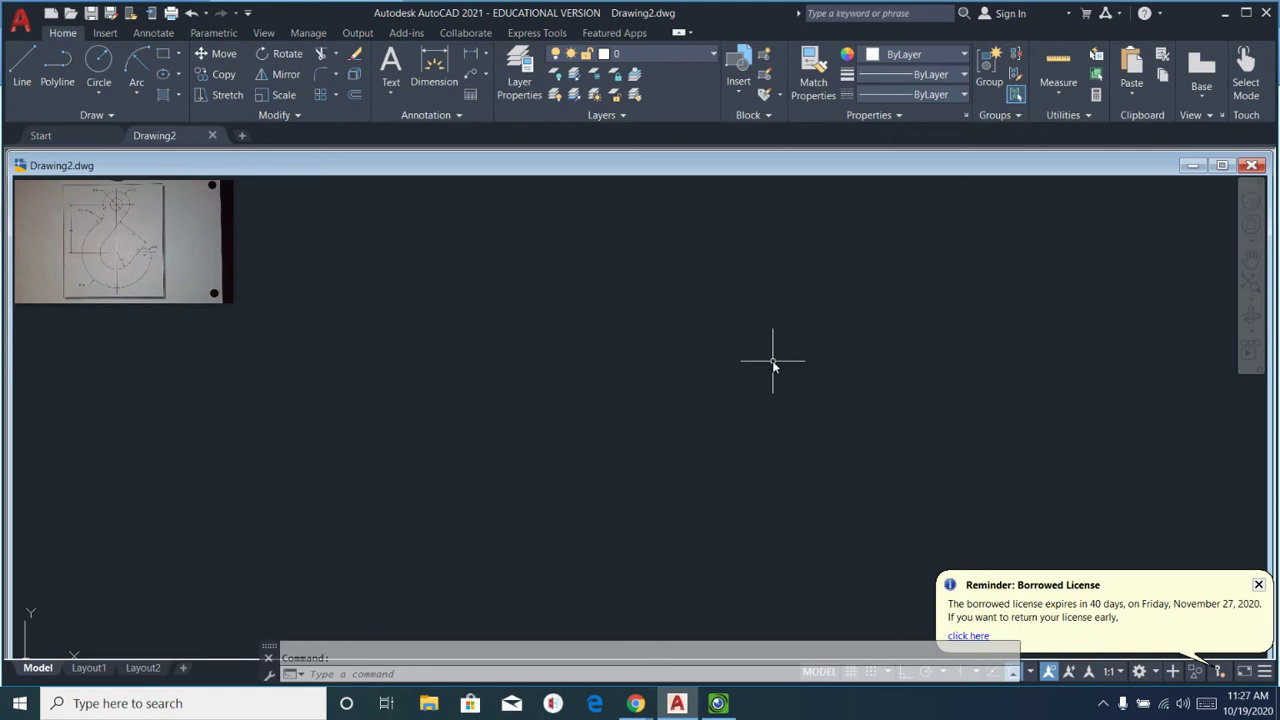
Clear the command line and close the Borrowed License reminder balloon.
left_click(626, 648)
key("Return")
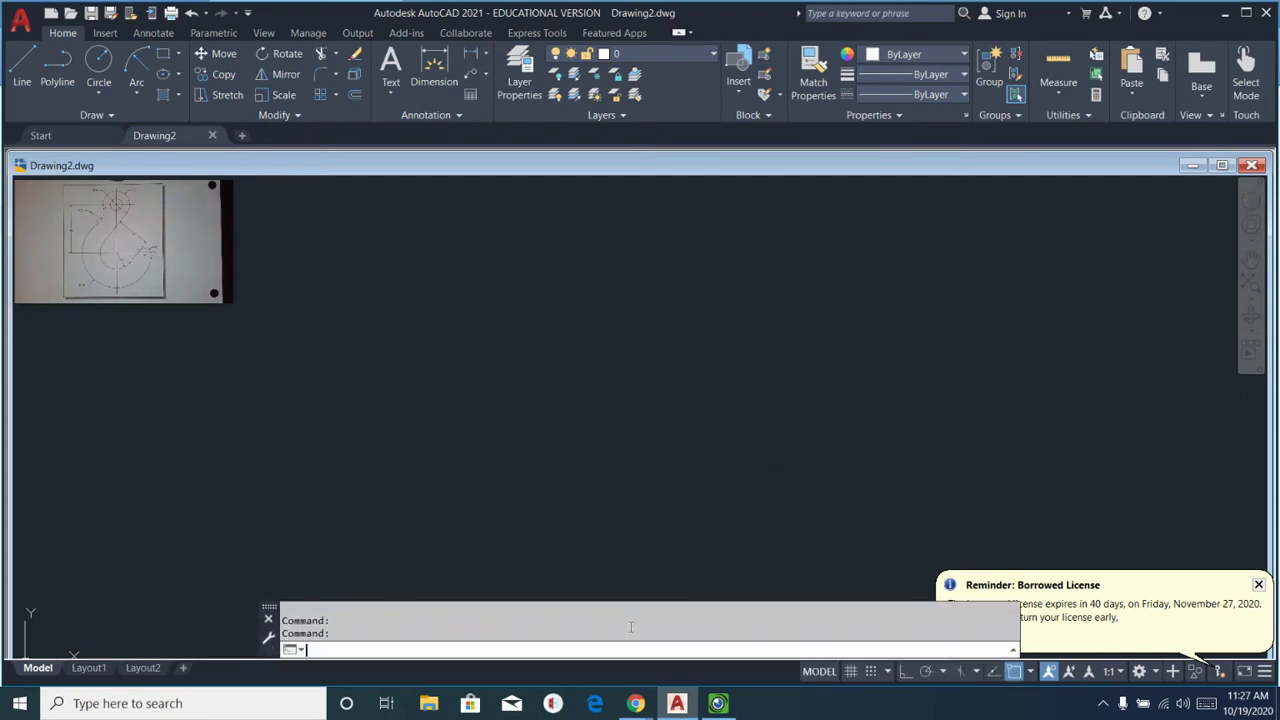
left_click(1258, 584)
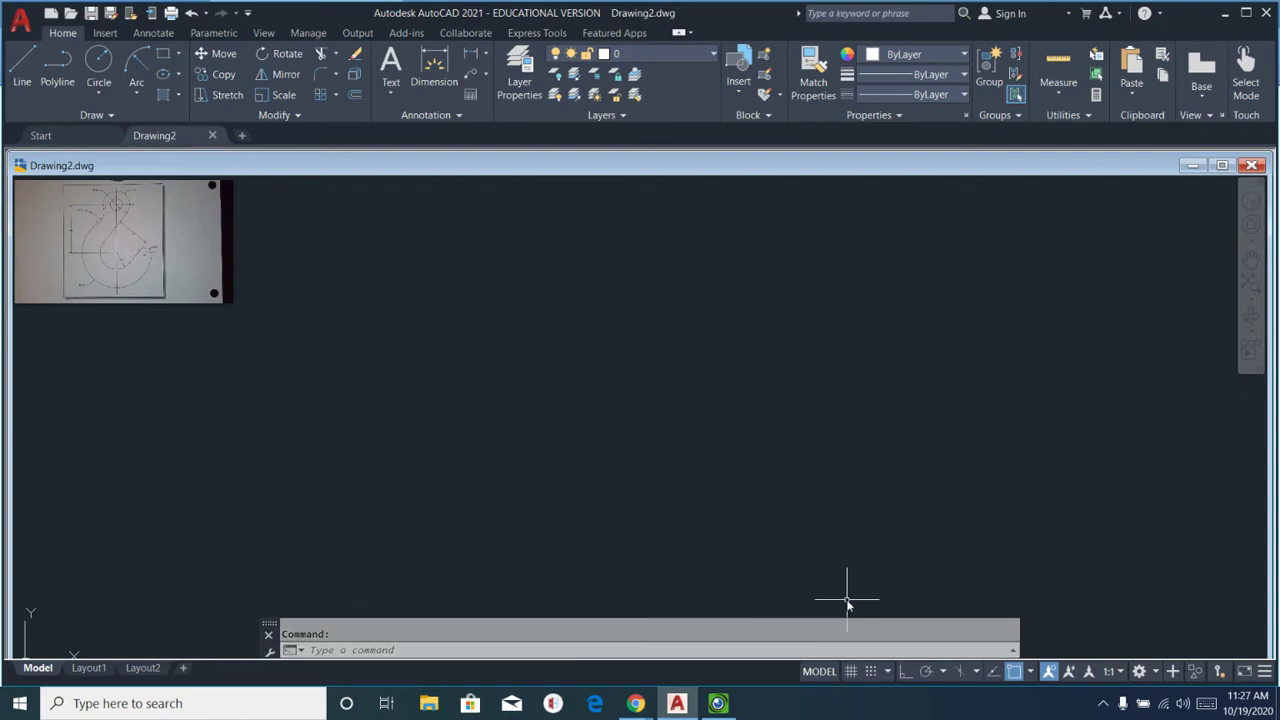
Turn on the grid display in model space.
left_click(851, 672)
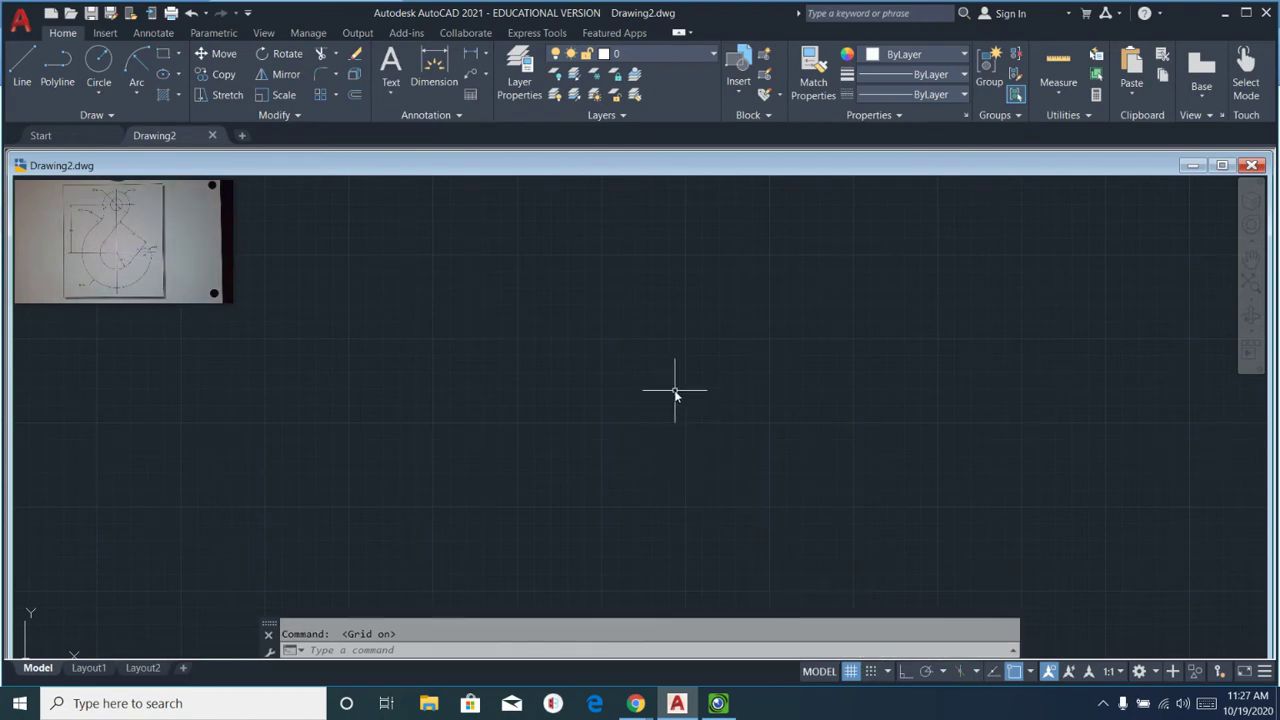
mouse_move(121, 194)
left_click_drag(223, 293, 304, 391)
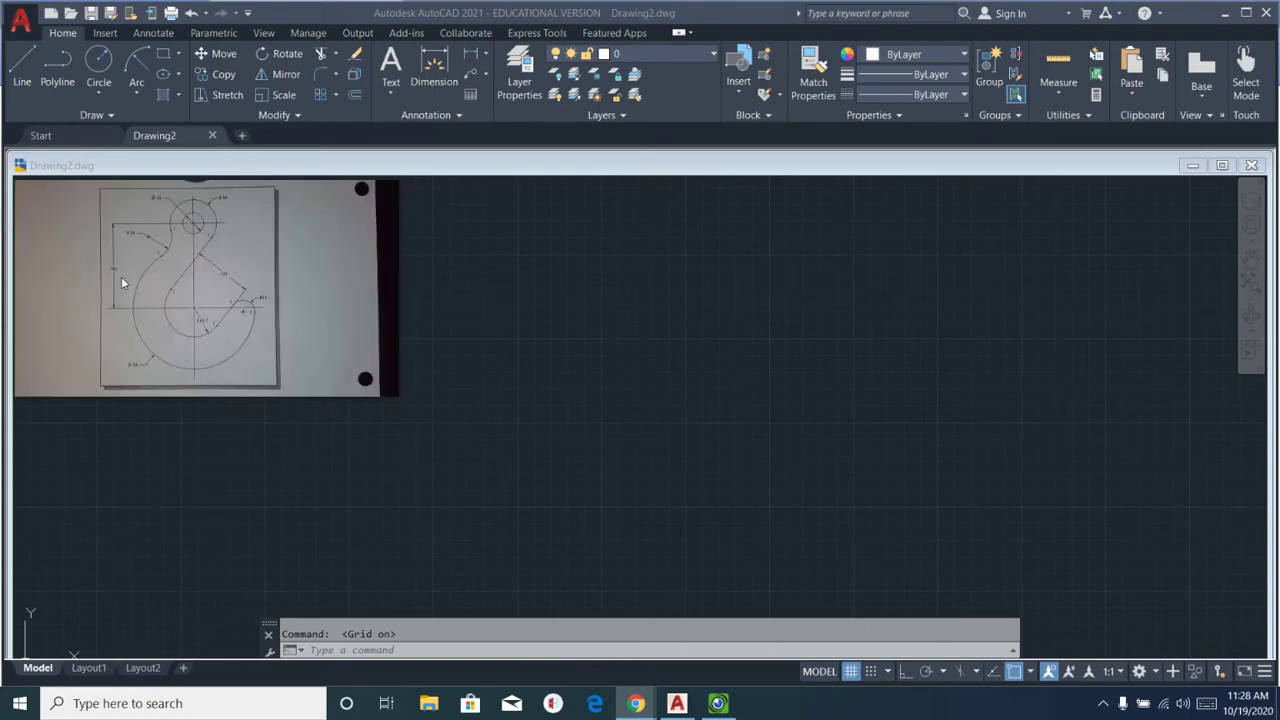
Create a new layer named 'center' with colour 80.
left_click(525, 73)
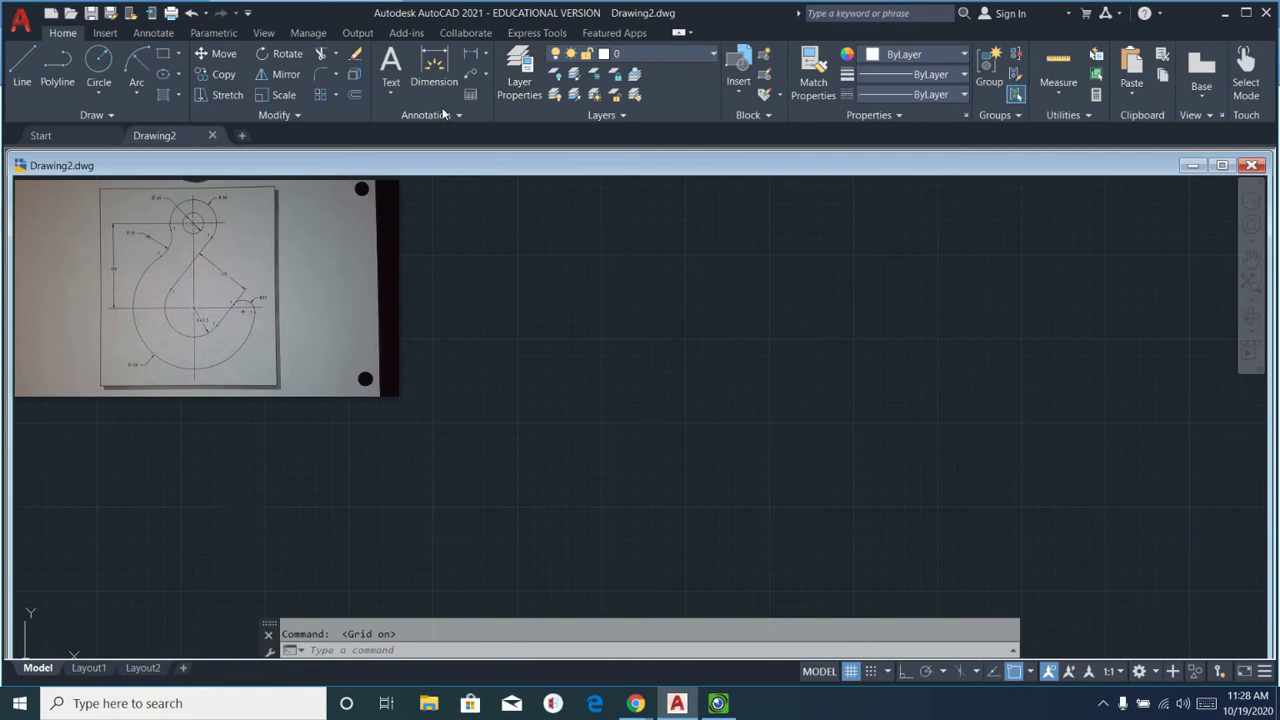
left_click(518, 74)
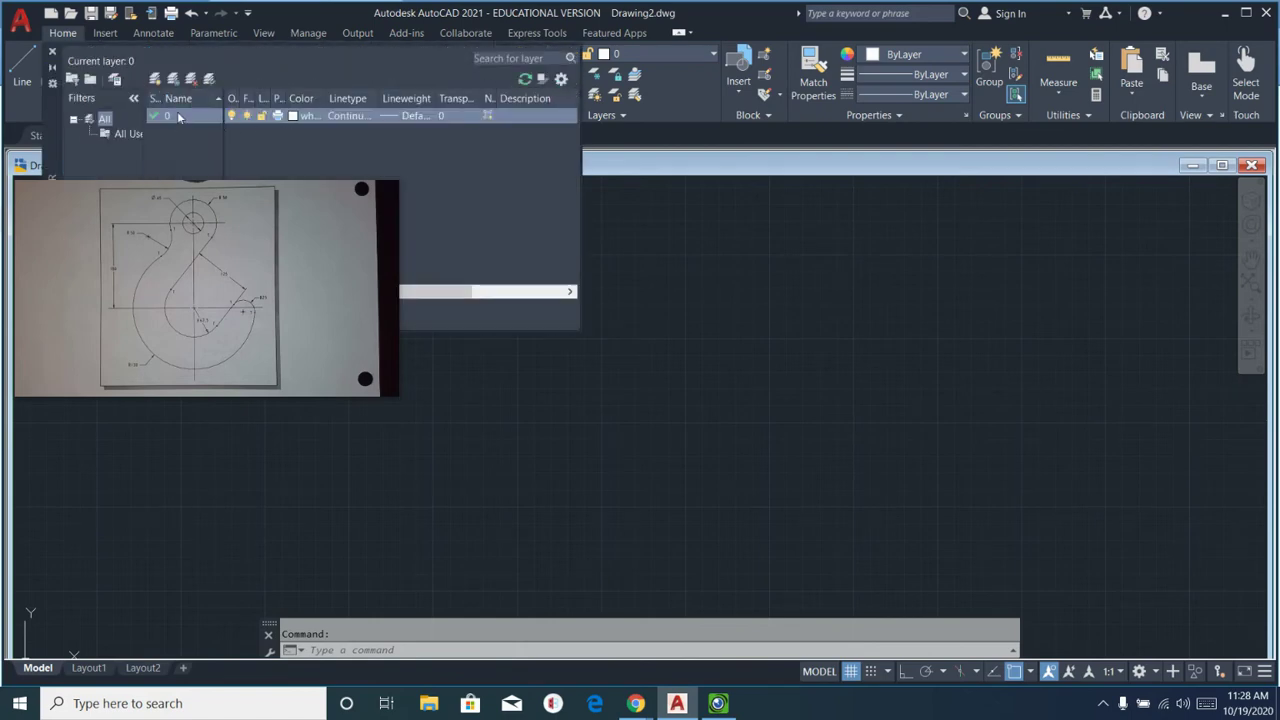
left_click(156, 80)
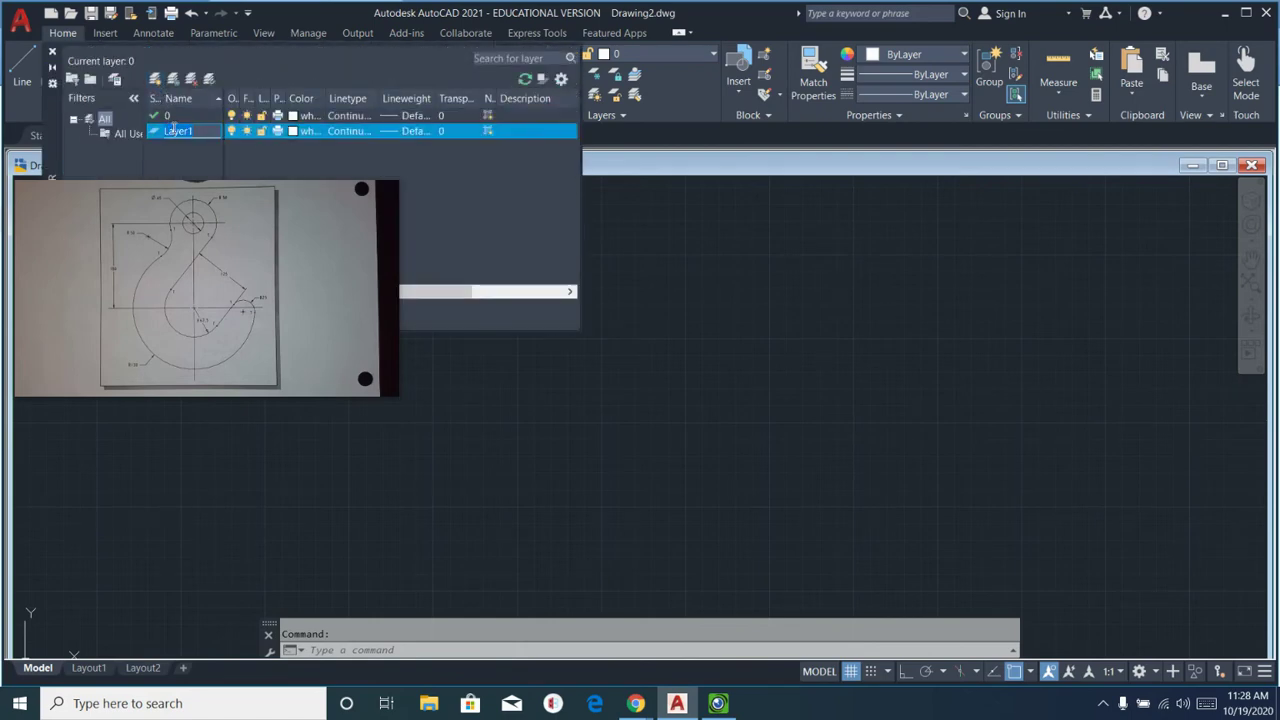
type("center")
left_click(297, 133)
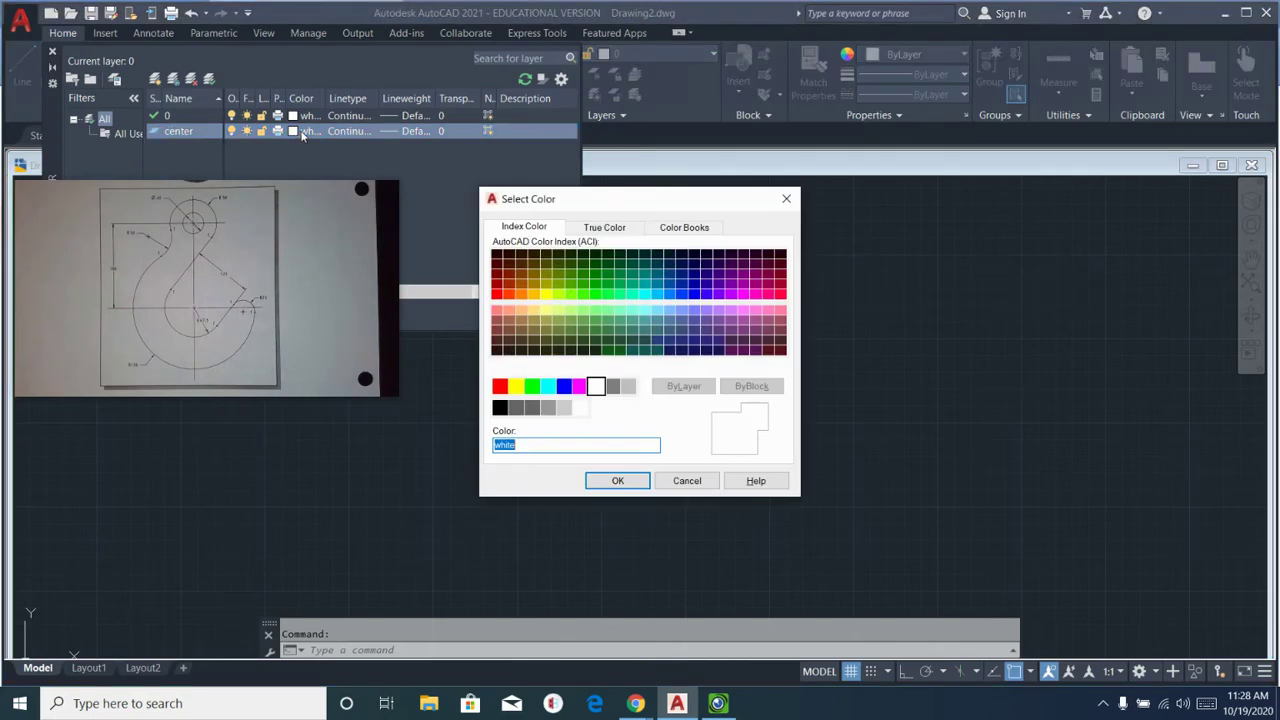
left_click(582, 296)
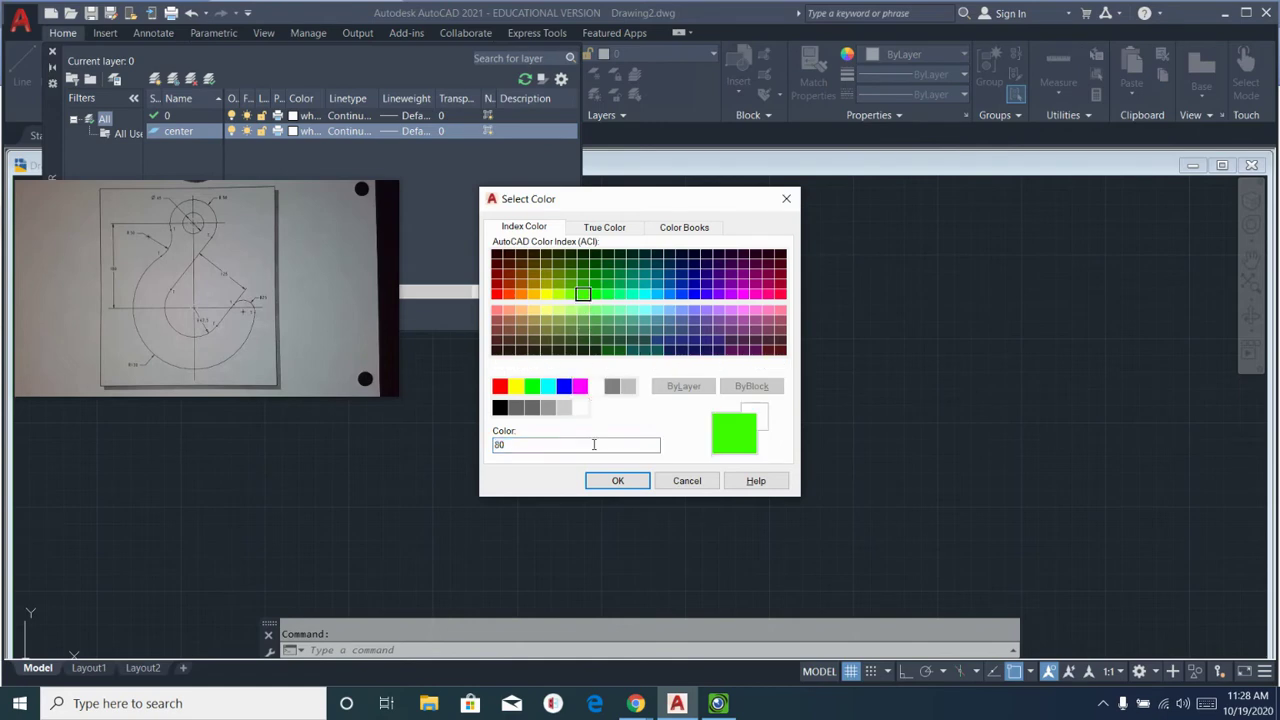
left_click(600, 480)
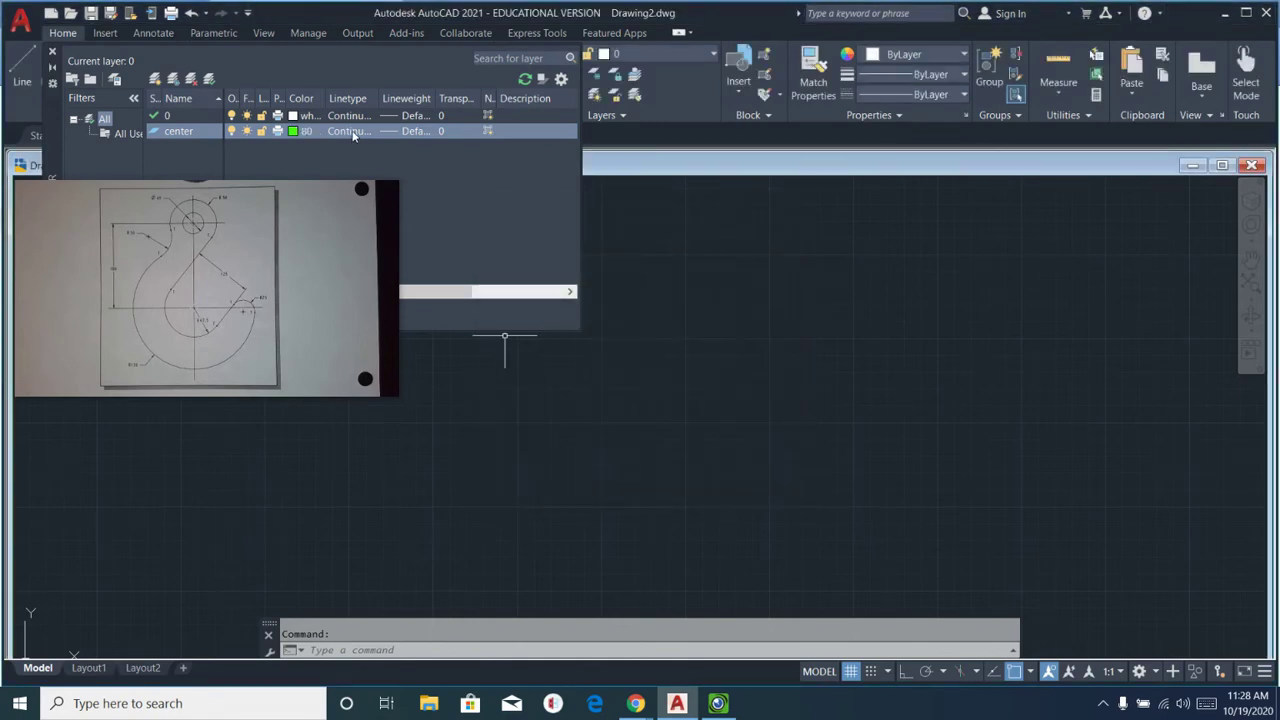
Load the CENTER linetype and assign it to the center layer.
left_click(352, 131)
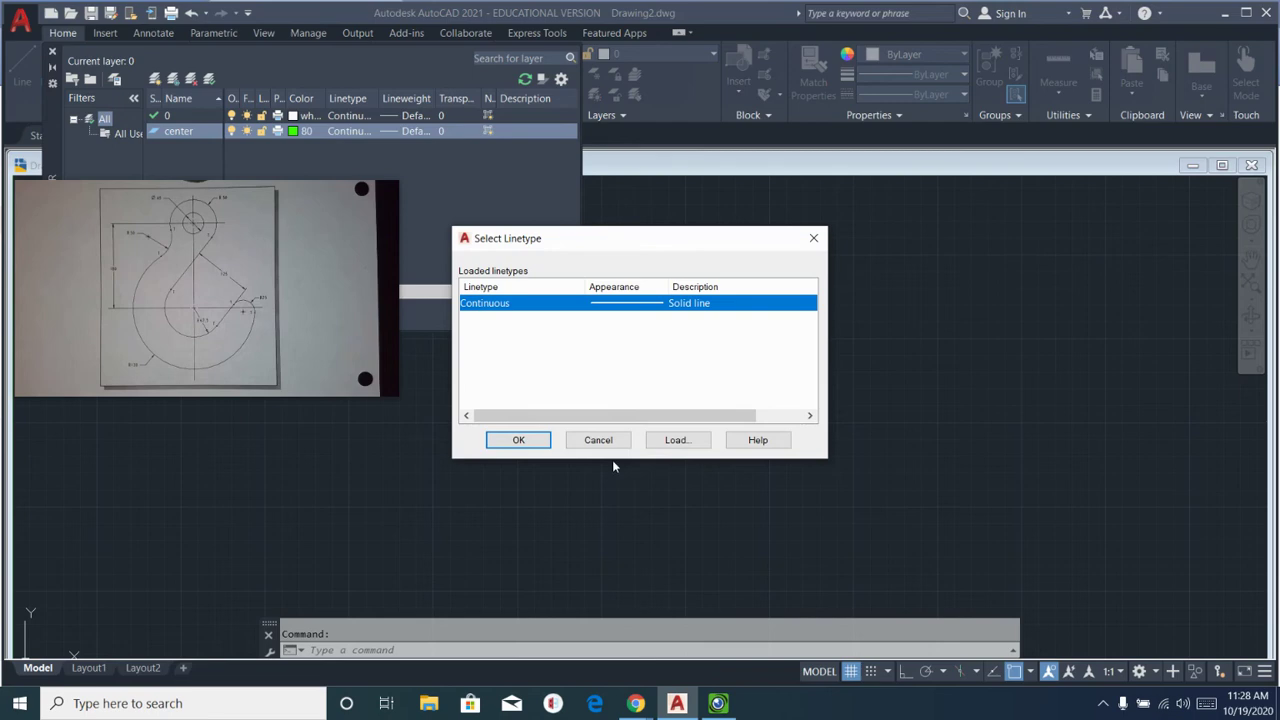
left_click(676, 440)
scroll(543, 340, "down", 4)
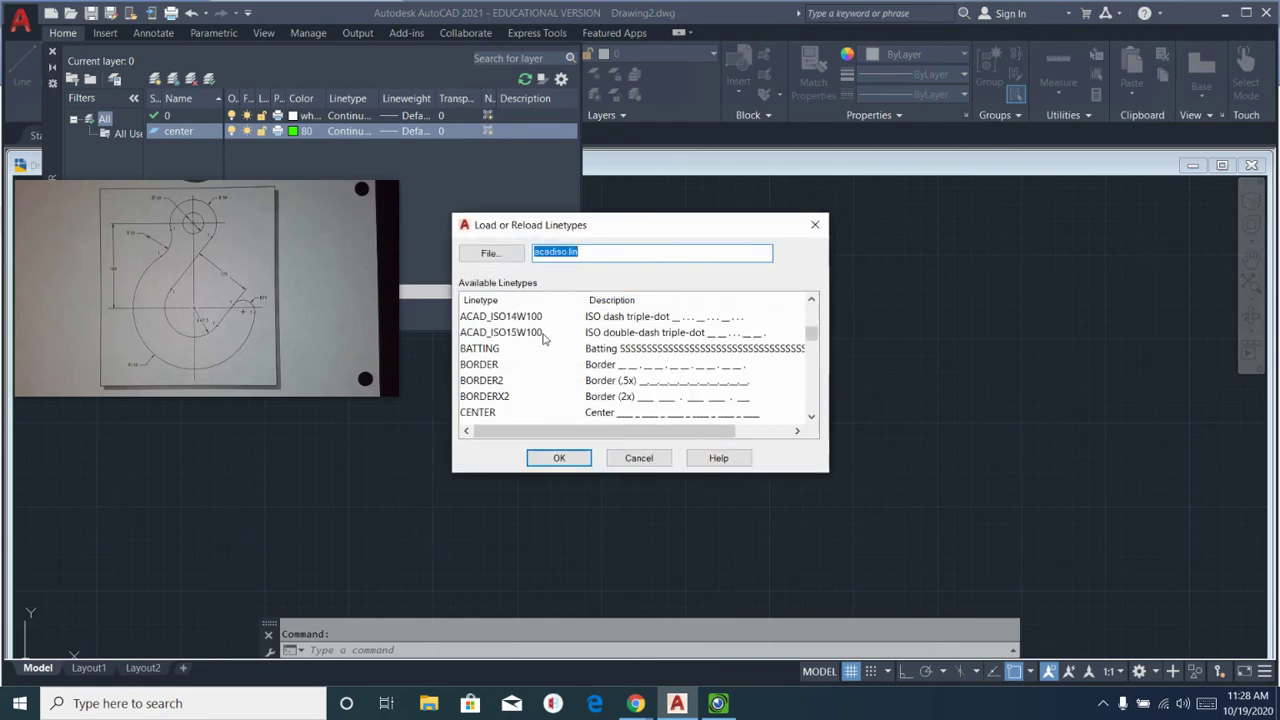
left_click(490, 413)
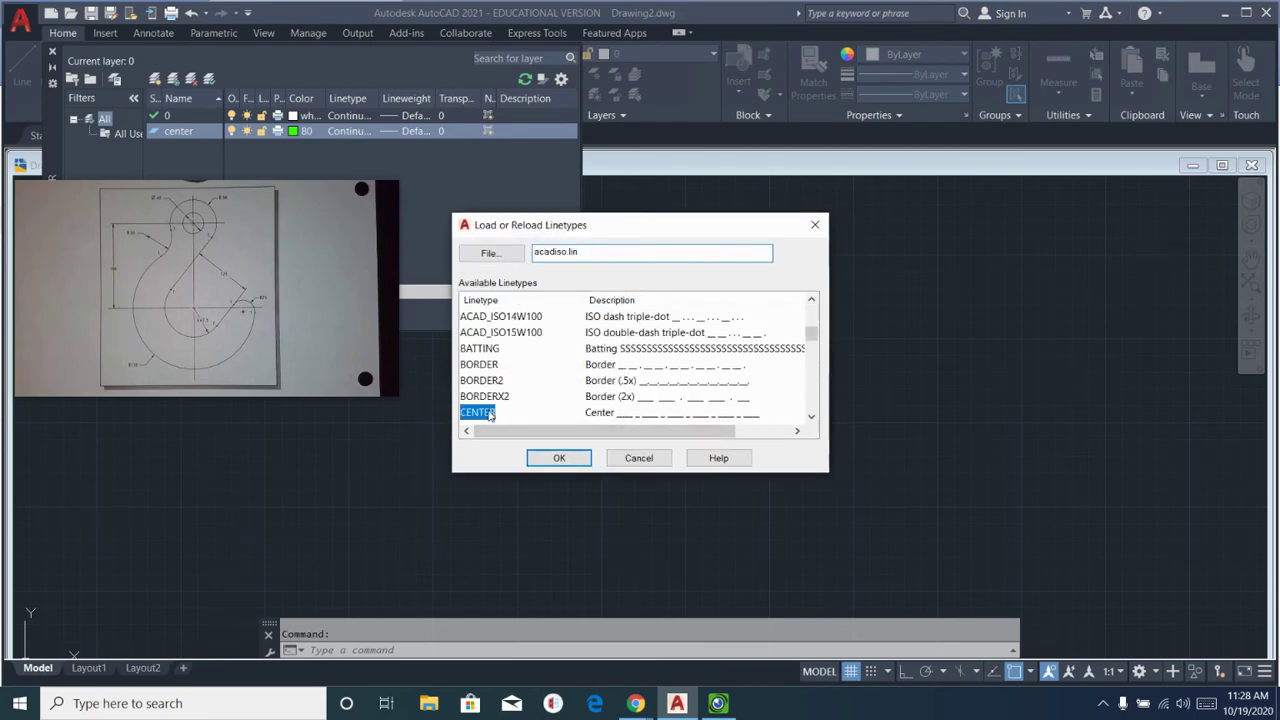
left_click(552, 460)
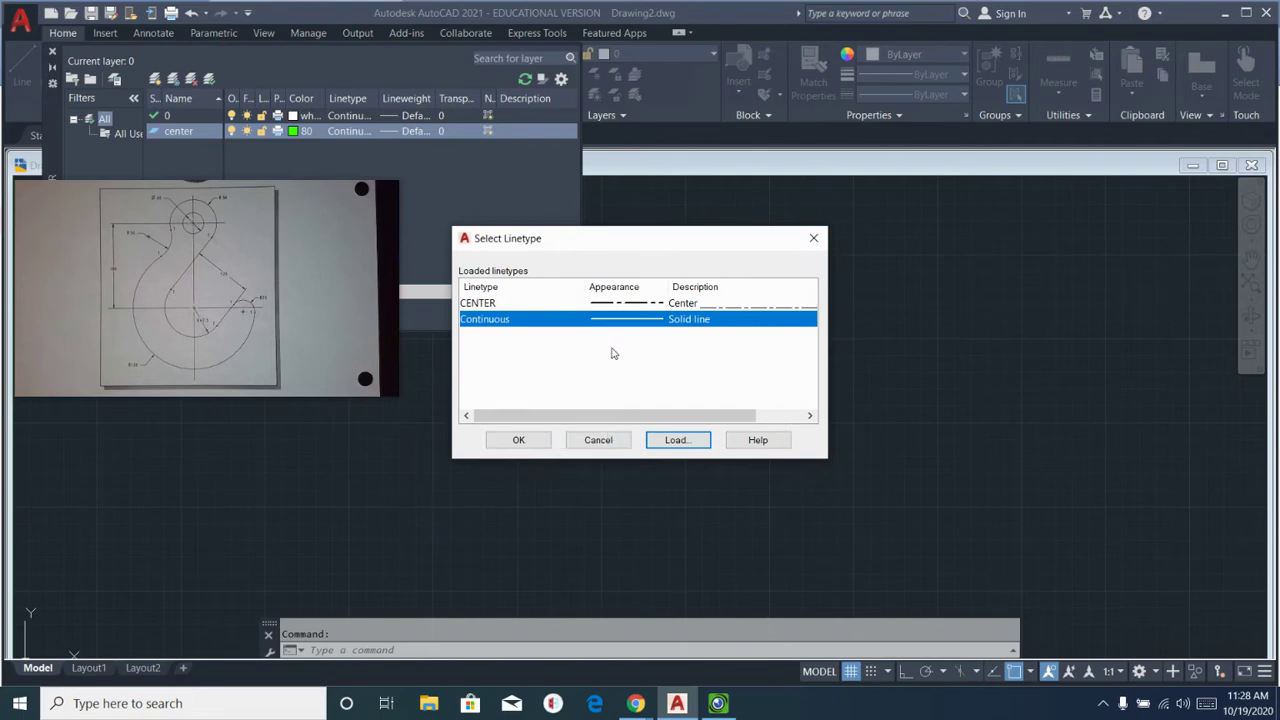
left_click(594, 308)
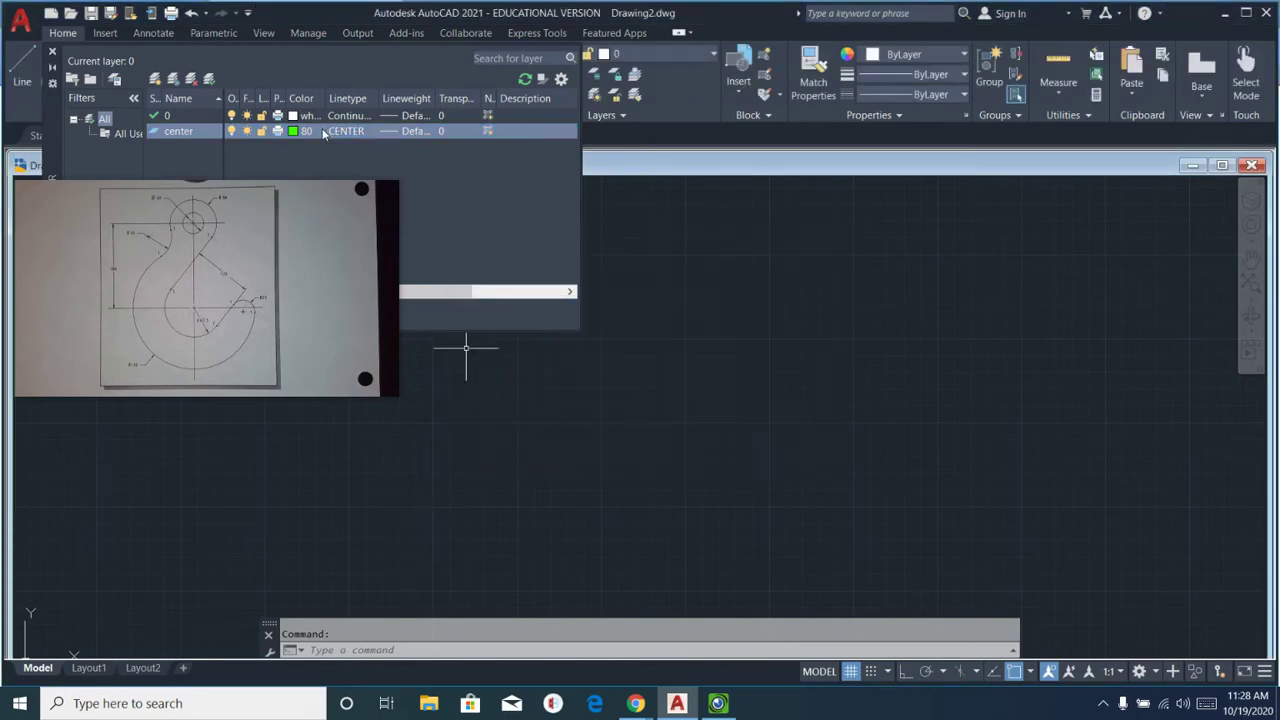
left_click(52, 51)
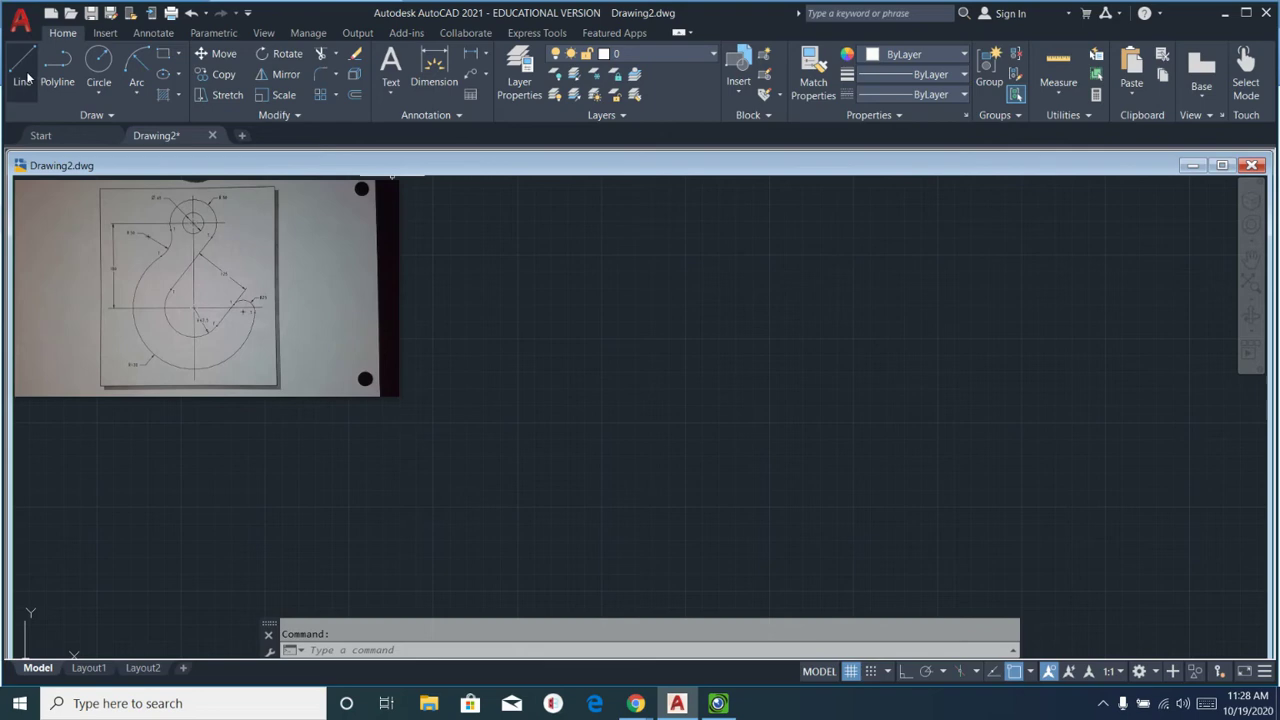
Make center the current layer and draw a vertical centerline with Ortho on.
left_click(676, 55)
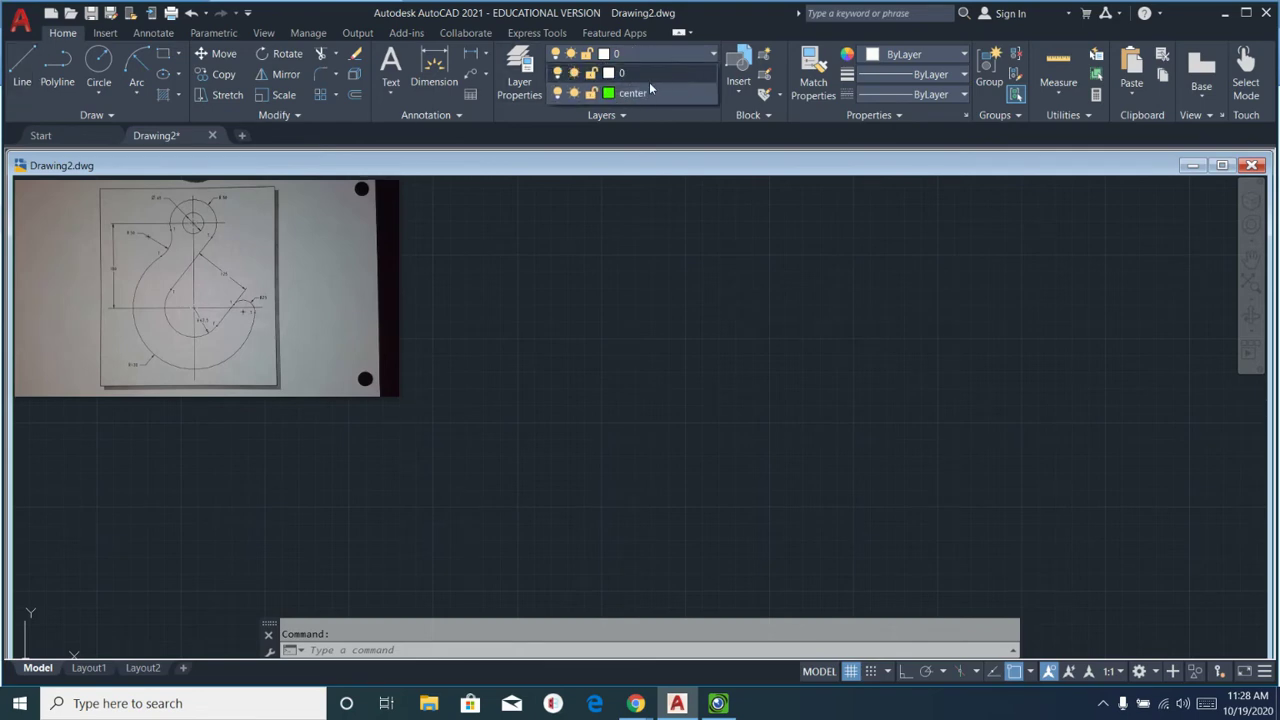
left_click(634, 95)
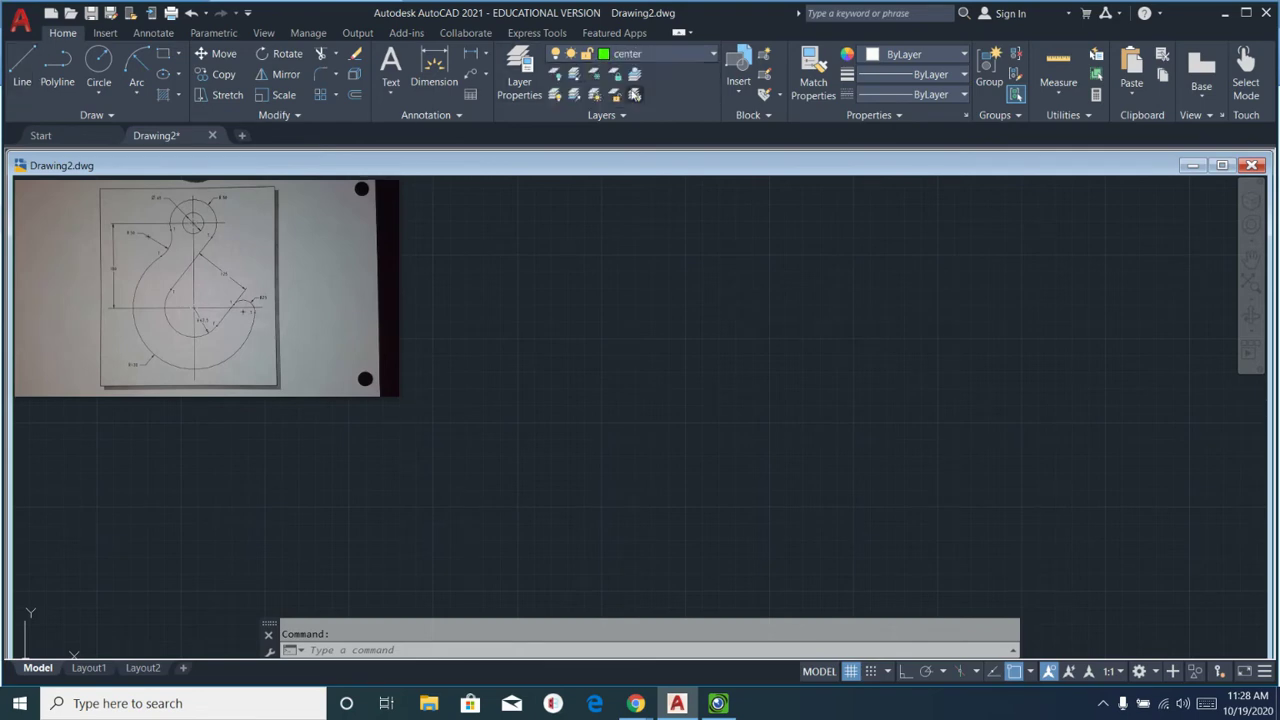
left_click(30, 68)
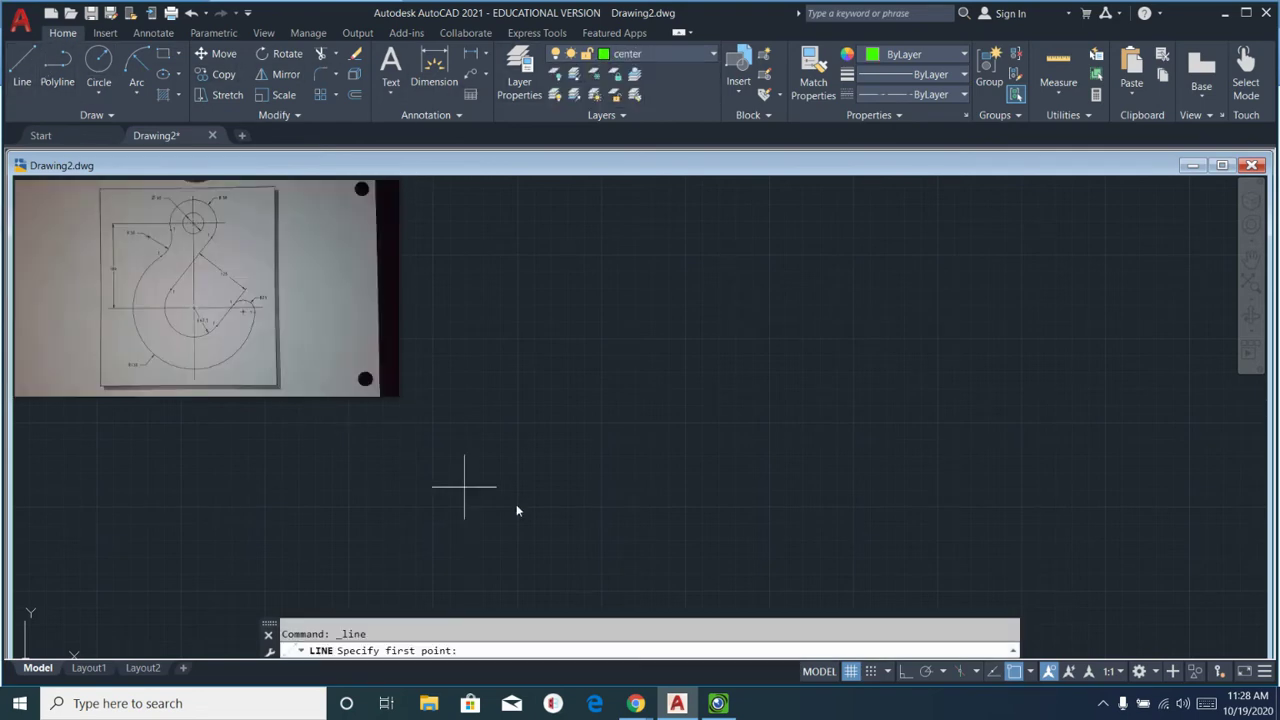
left_click(905, 671)
left_click(684, 210)
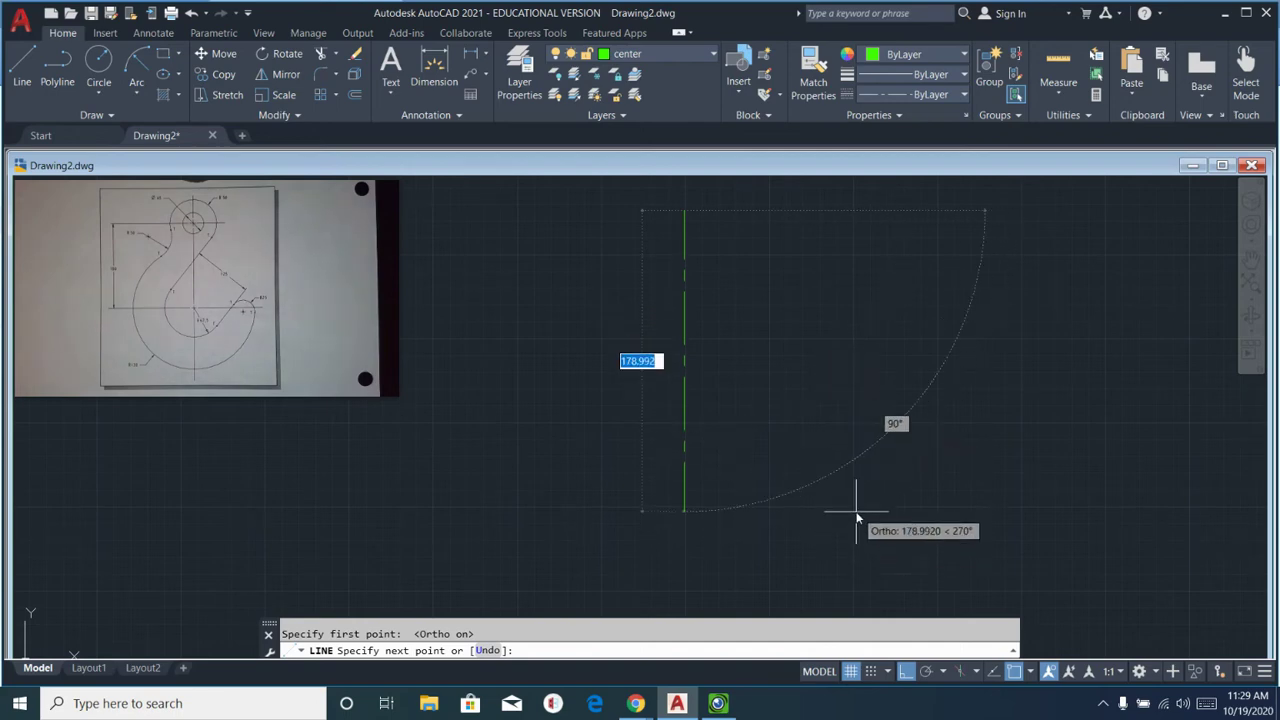
scroll(853, 512, "down", 3)
scroll(853, 512, "down", 3)
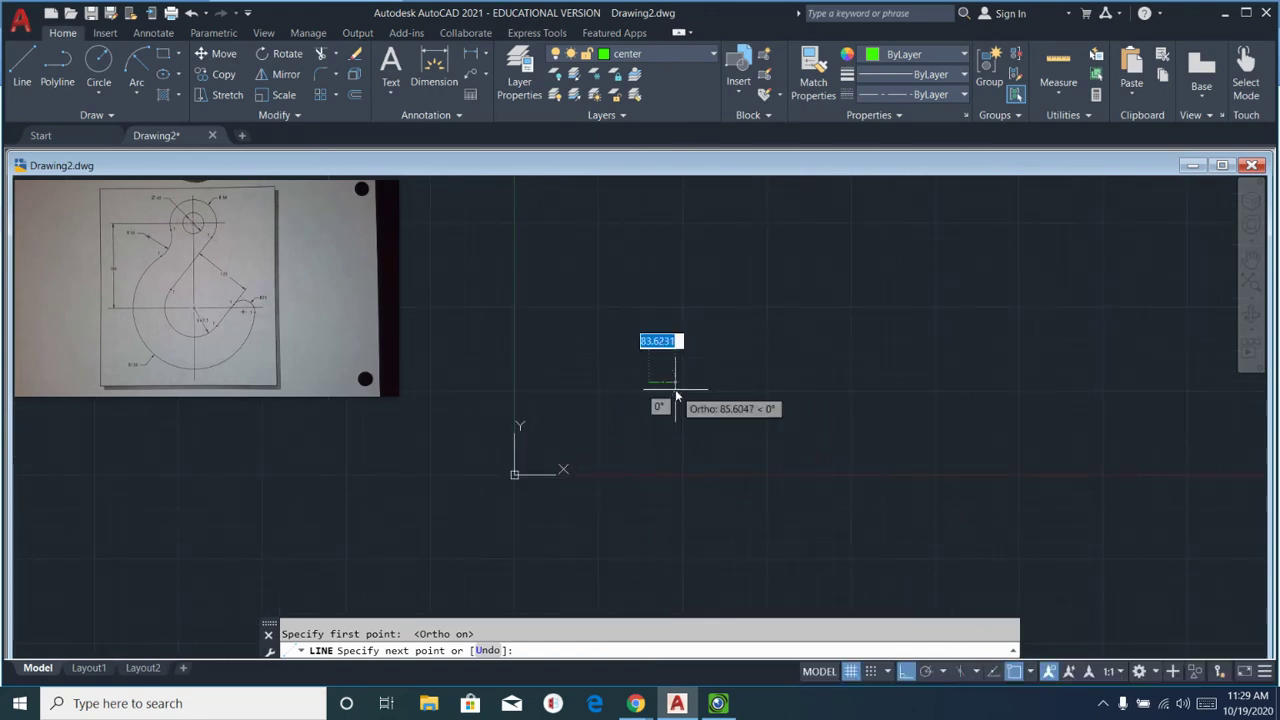
left_click(661, 485)
right_click(747, 490)
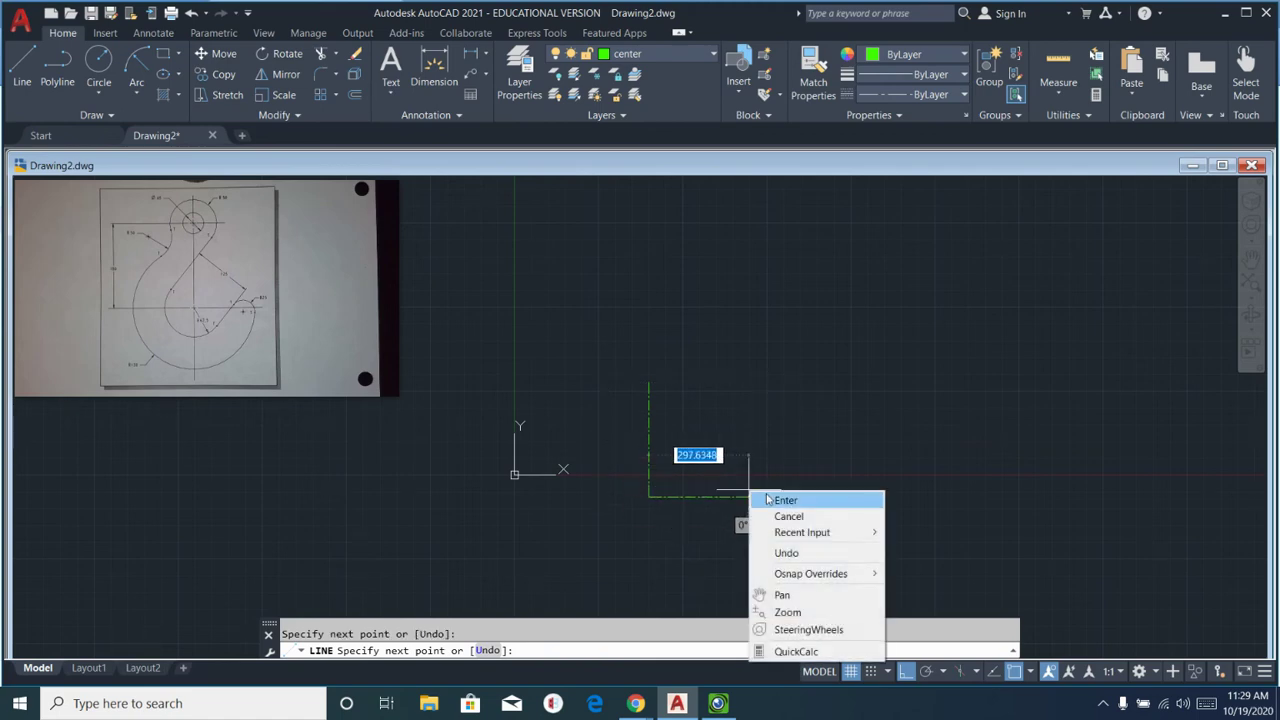
left_click(772, 500)
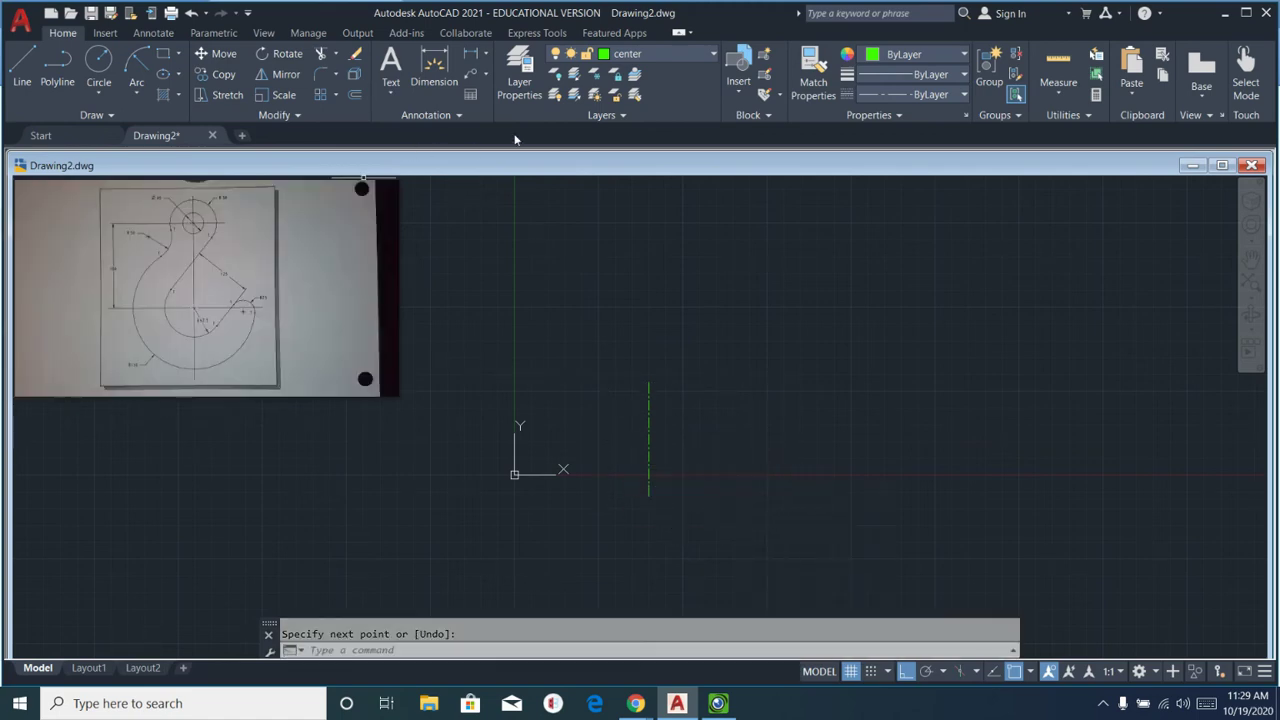
Draw a horizontal centerline crossing the vertical one.
left_click(21, 64)
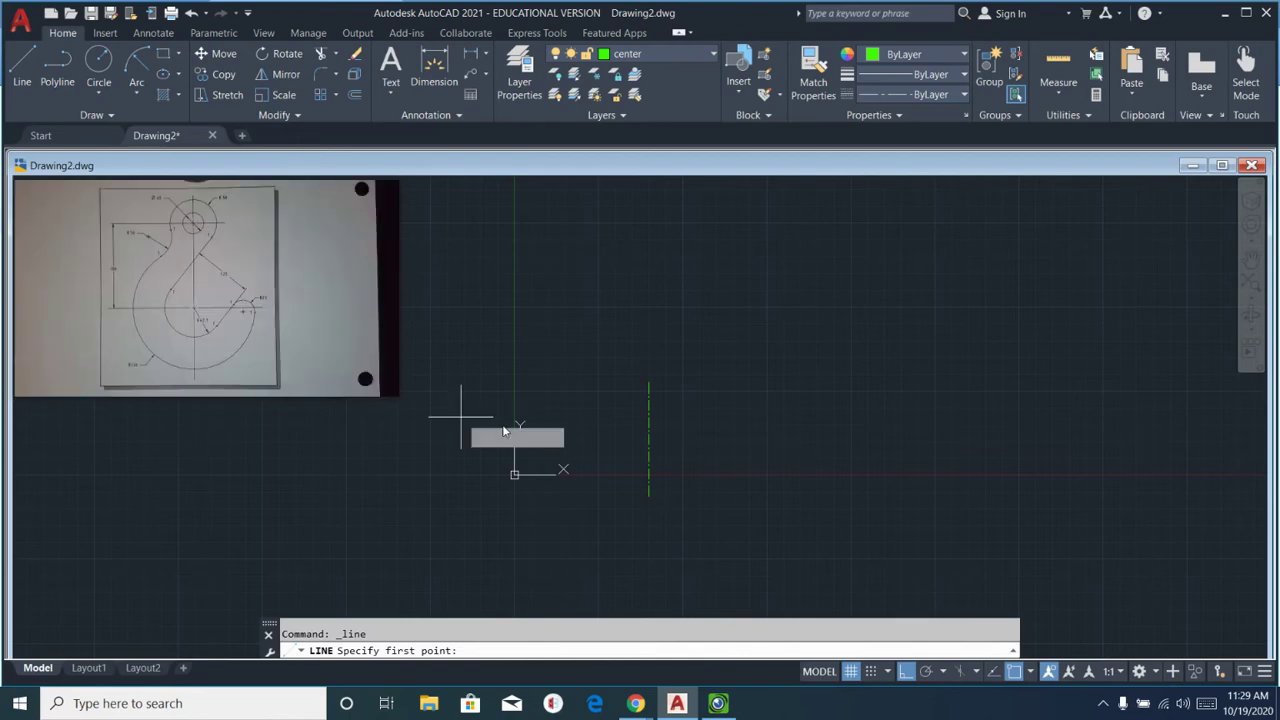
left_click(595, 405)
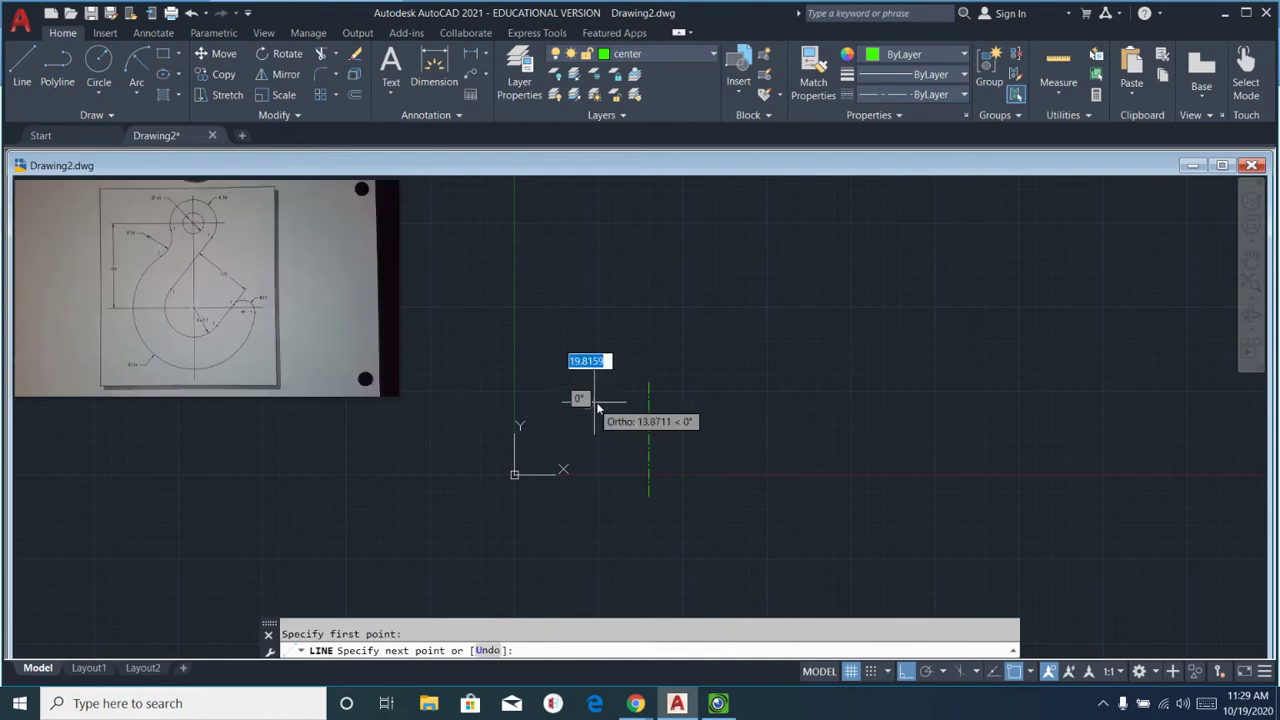
left_click(700, 405)
right_click(701, 407)
left_click(732, 418)
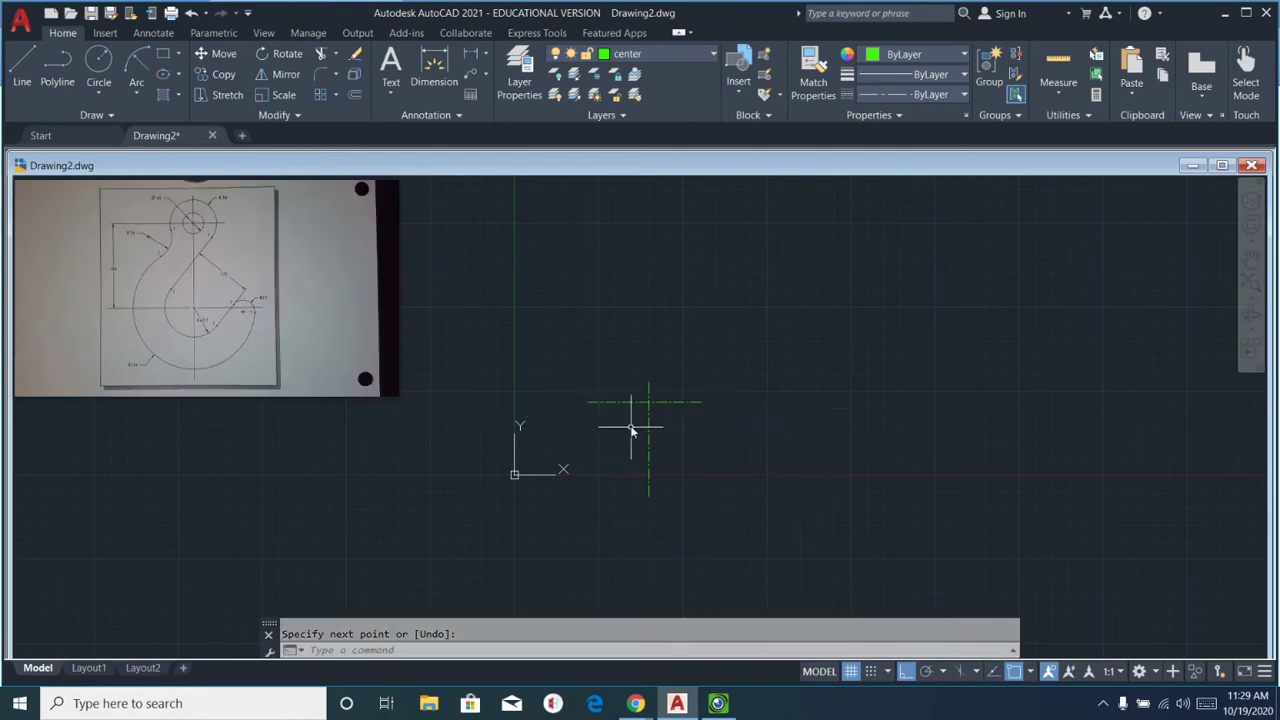
left_click(648, 490)
left_click(354, 96)
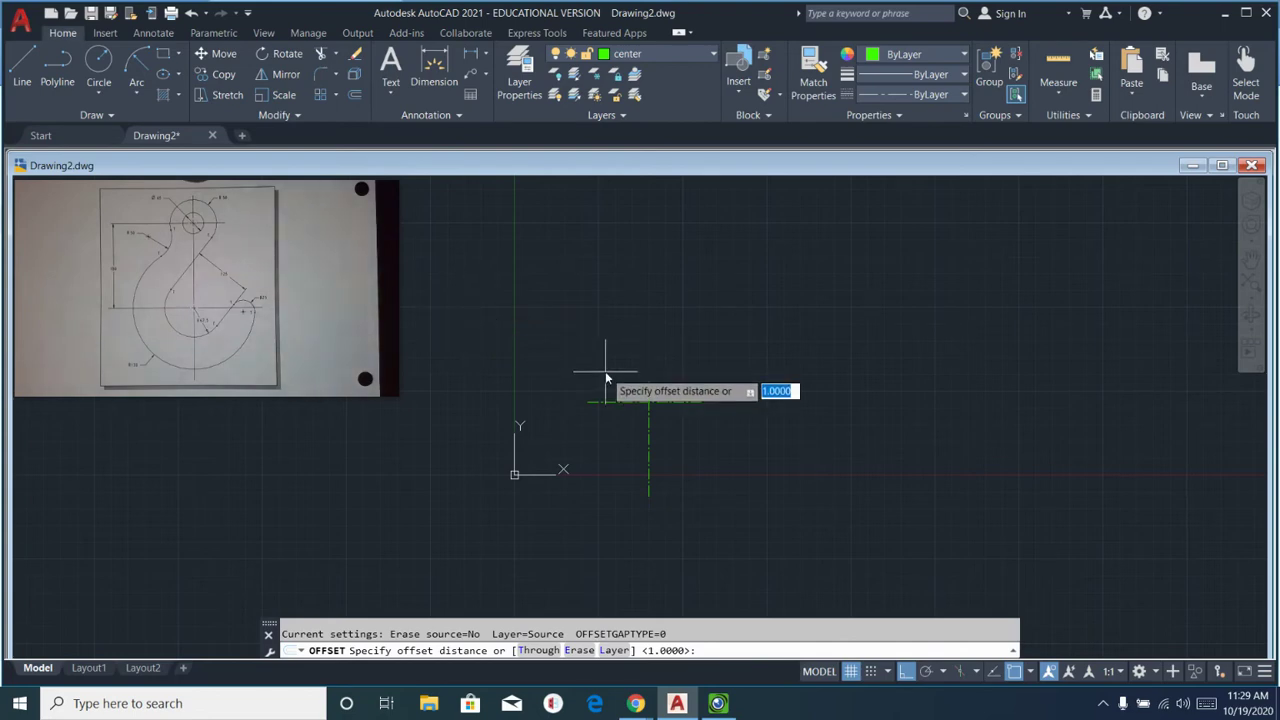
Offset the horizontal centerline 180 units downward to create a second parallel centerline.
type("180")
key("Return")
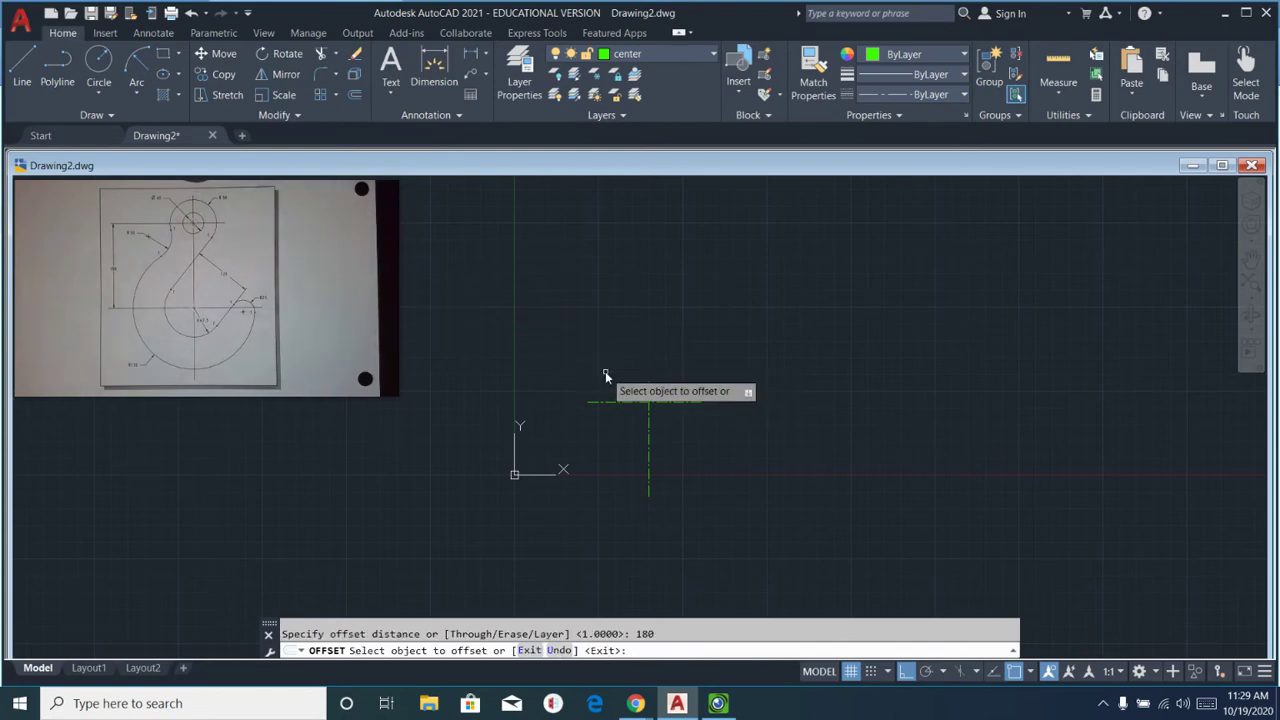
left_click(617, 404)
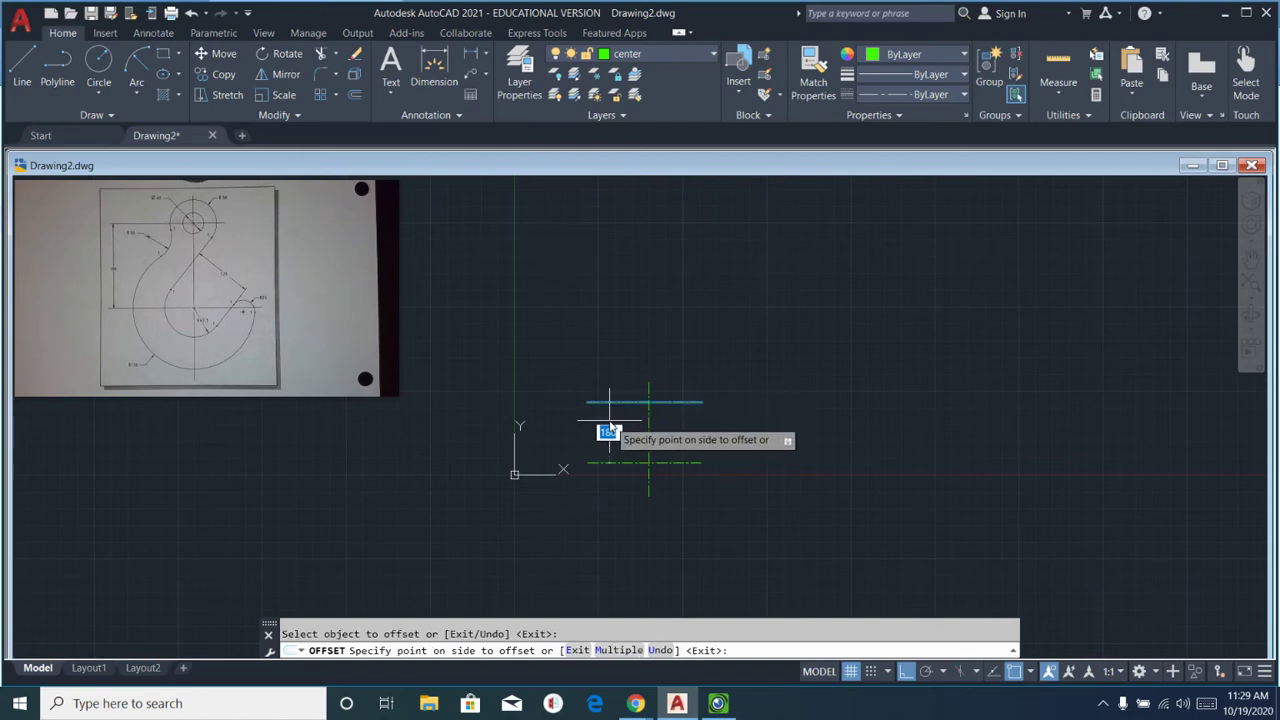
left_click(603, 432)
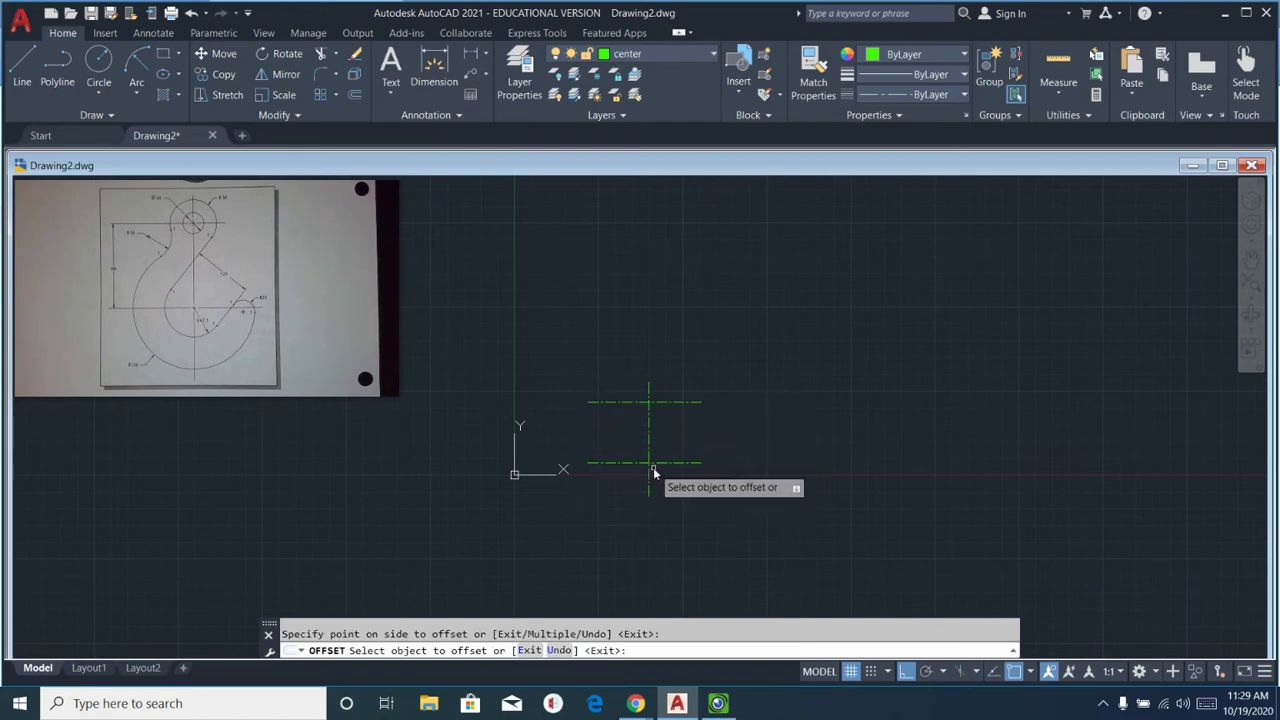
mouse_move(165, 298)
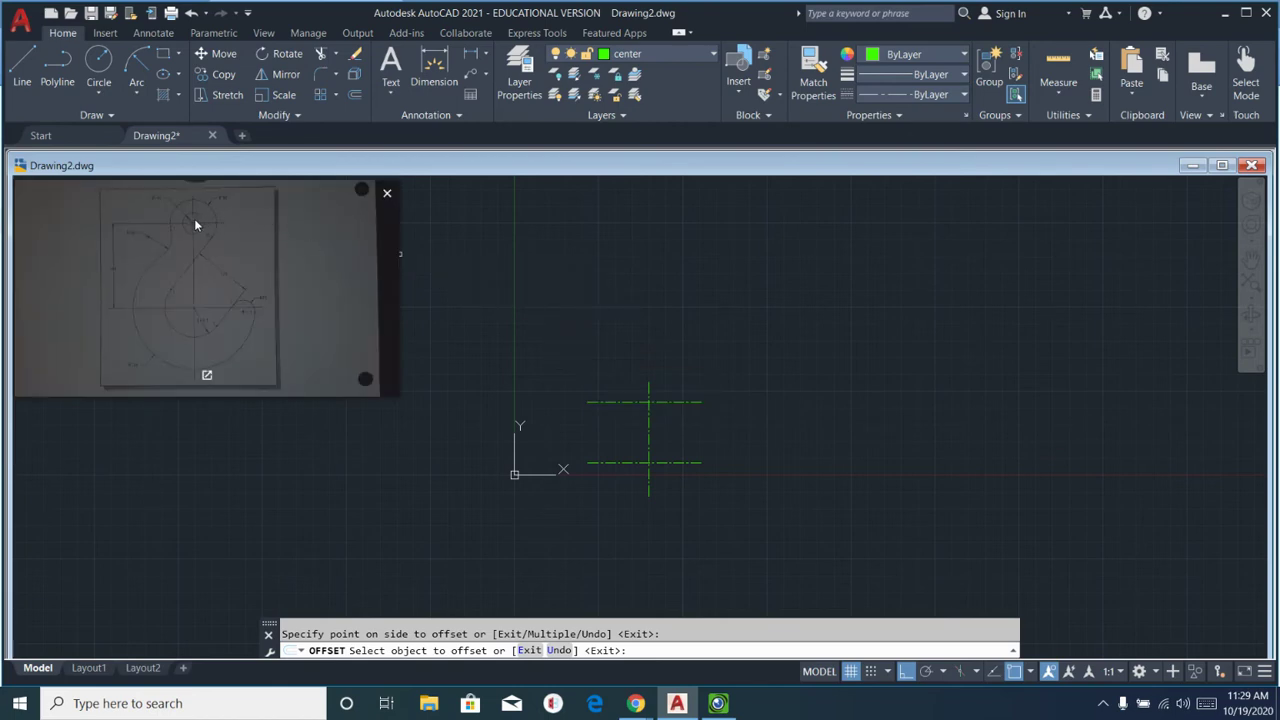
right_click(466, 287)
left_click(528, 296)
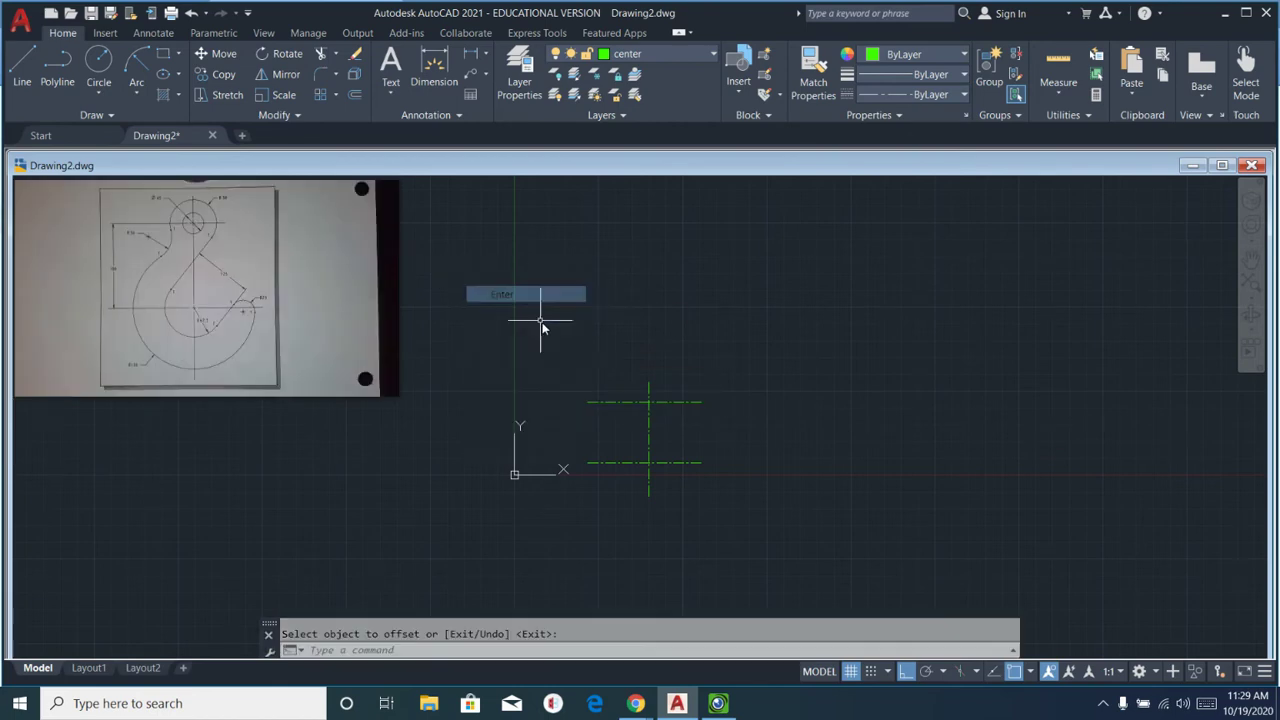
mouse_move(592, 382)
middle_mouse_down()
mouse_move(551, 323)
mouse_move(557, 237)
middle_mouse_up()
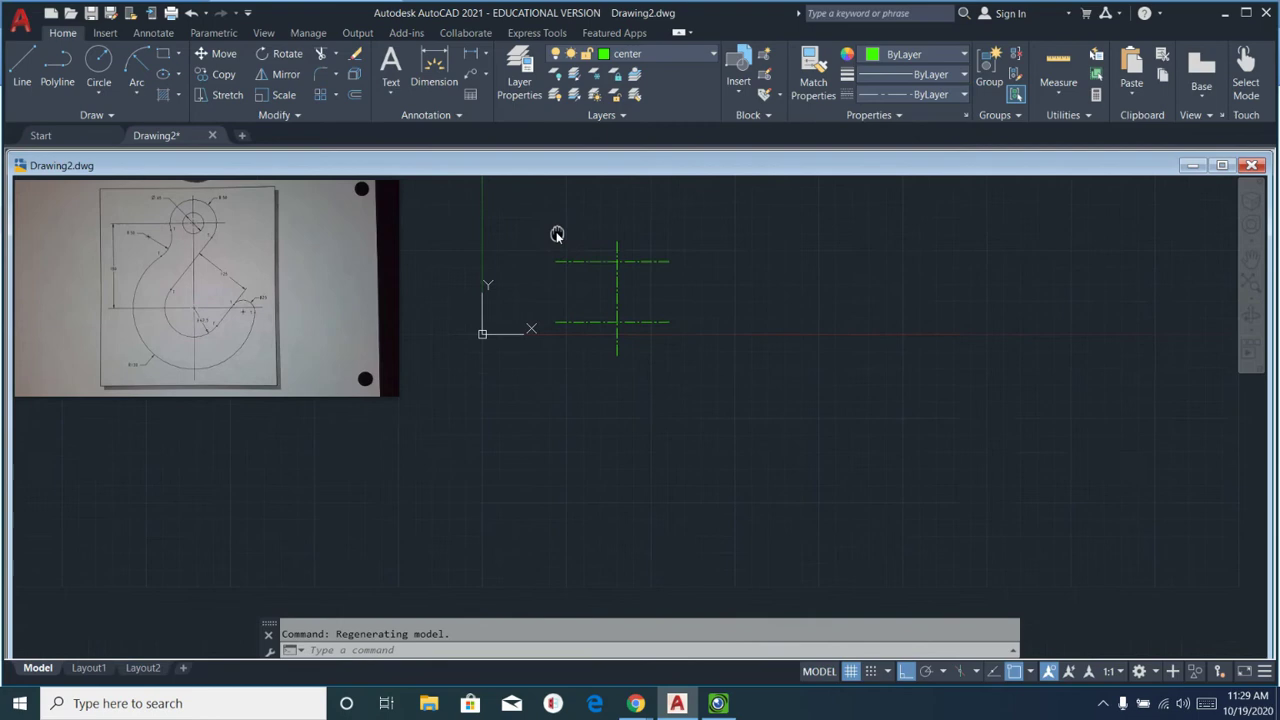
scroll(583, 285, "up", 2)
scroll(587, 282, "up", 2)
middle_click_drag(586, 280, 570, 376)
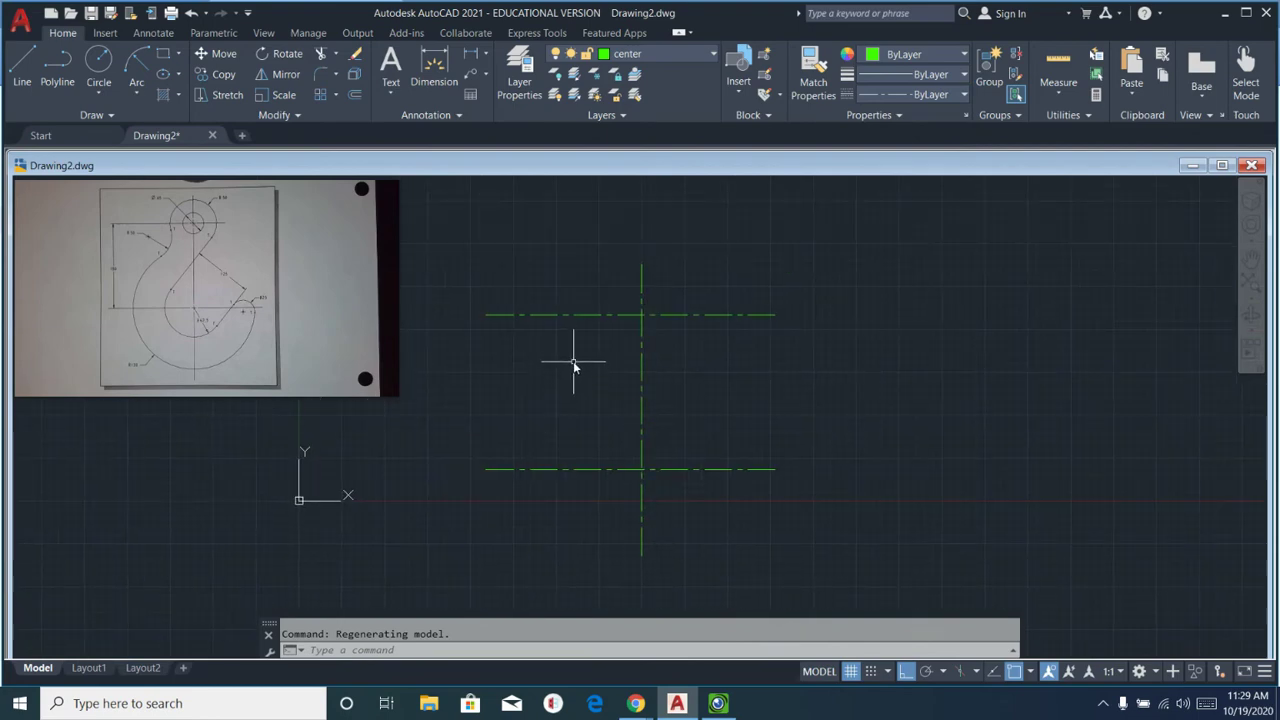
scroll(573, 361, "up", 2)
mouse_move(286, 349)
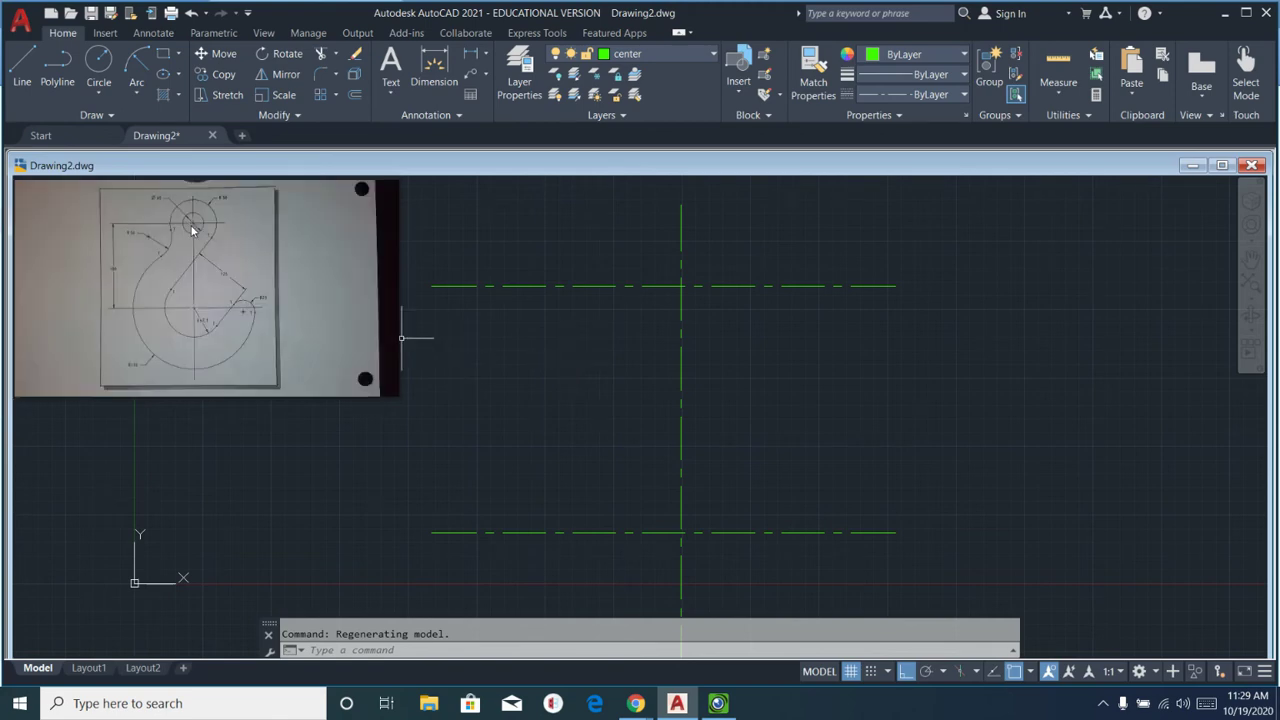
On layer 0, draw a 45-diameter circle at the upper centerline crossing.
mouse_move(160, 212)
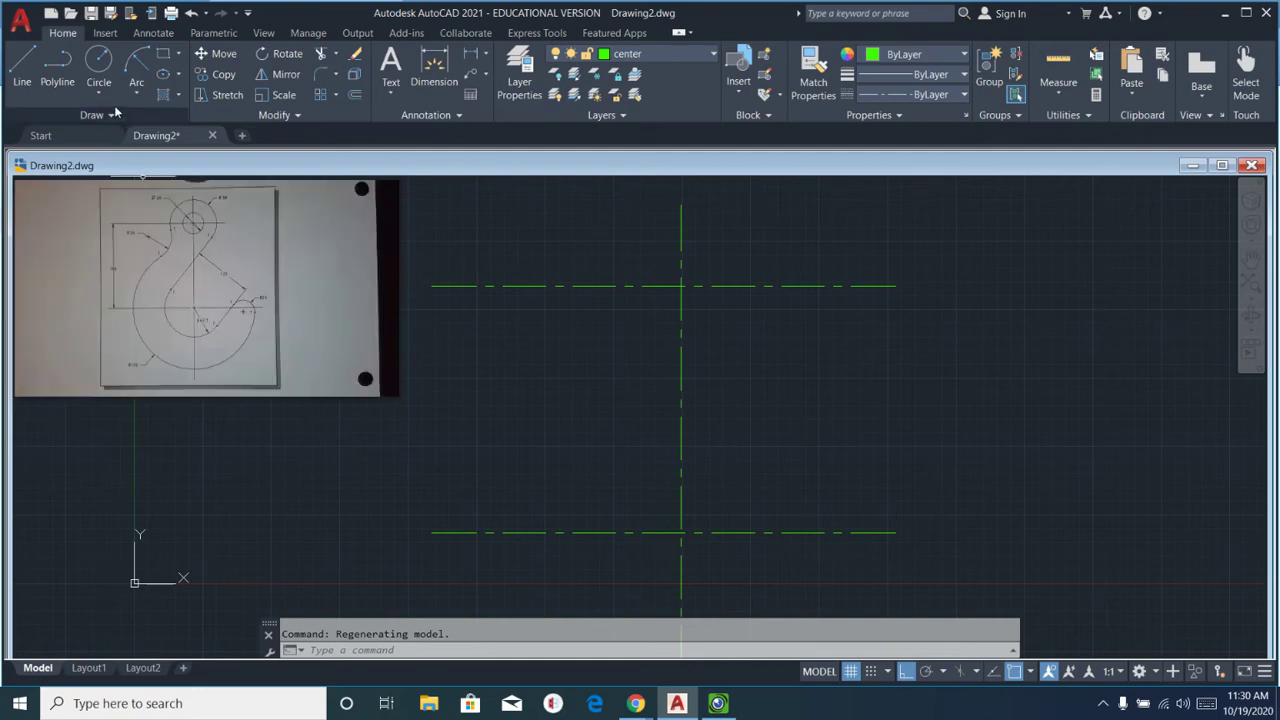
left_click(100, 95)
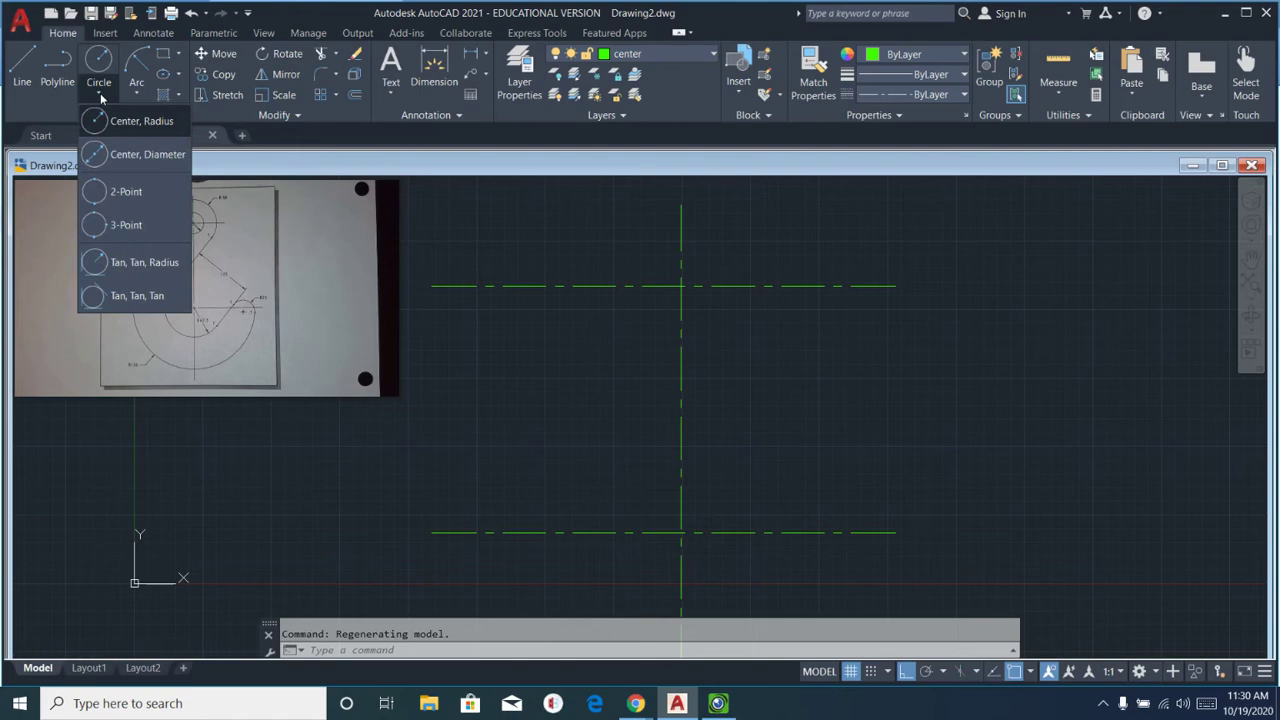
left_click(135, 155)
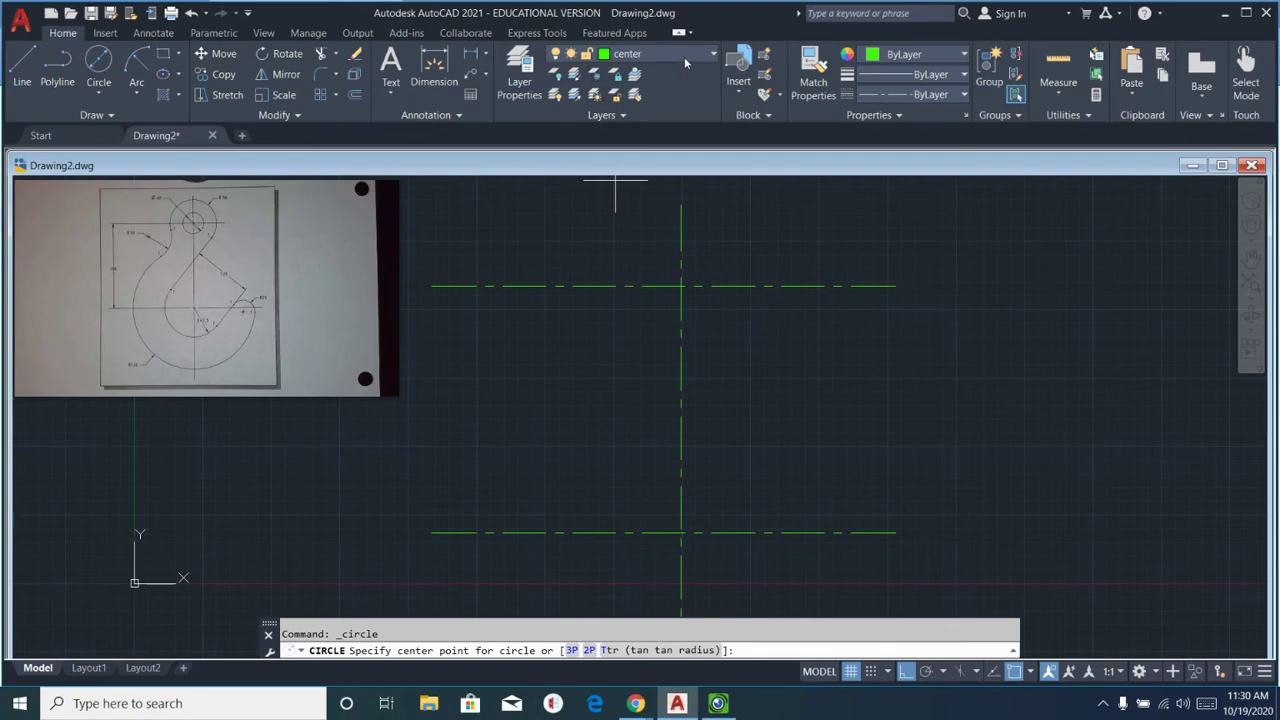
left_click(706, 55)
left_click(693, 72)
left_click(681, 286)
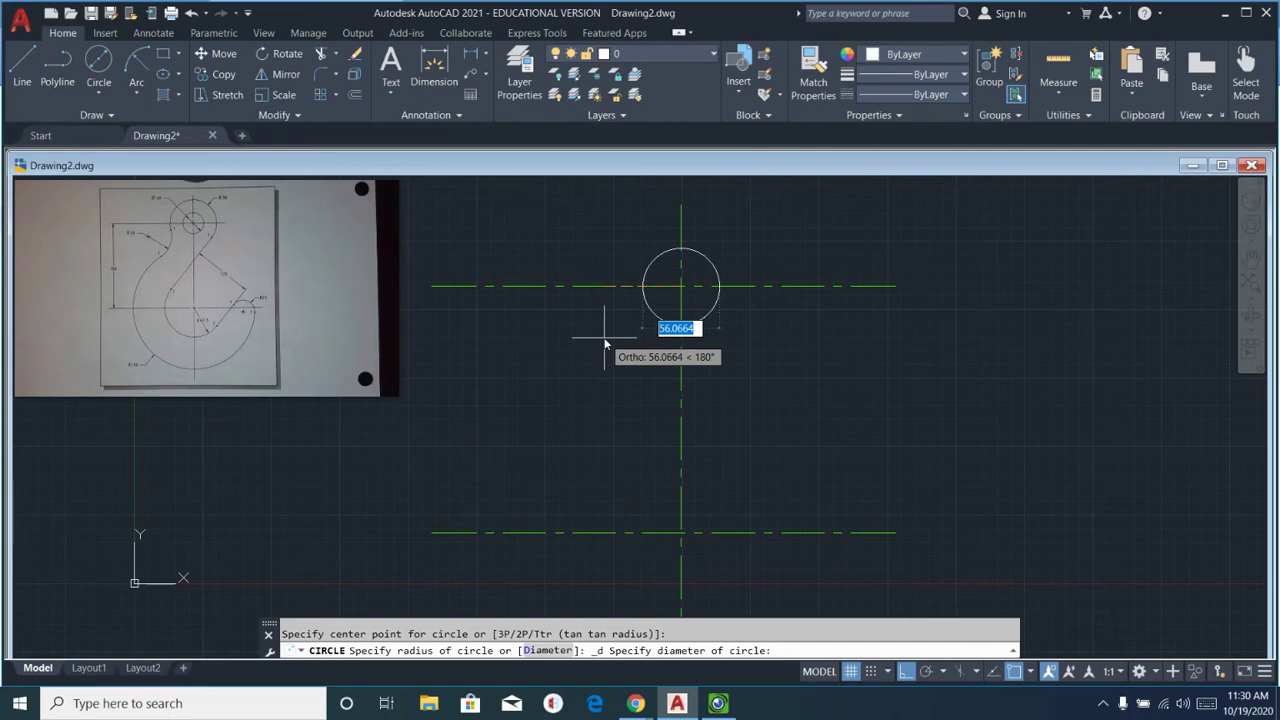
type("45")
key("Return")
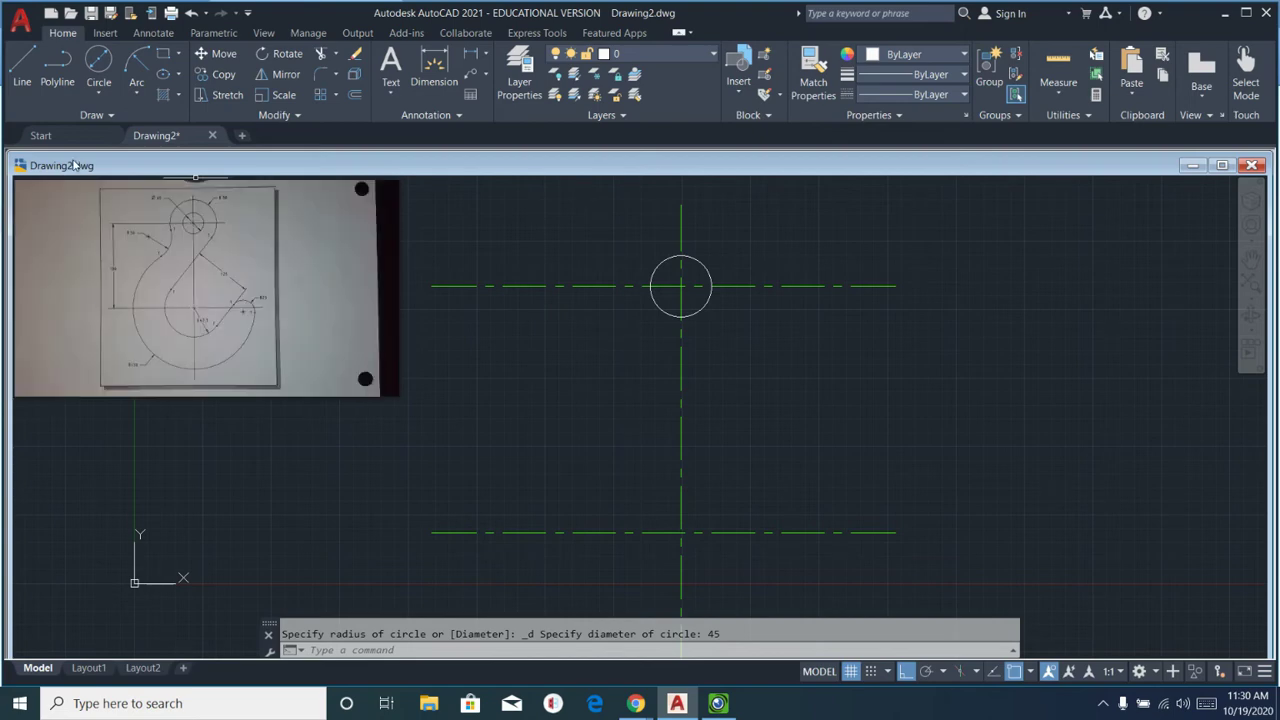
Add a concentric circle of radius 50 at the same crossing.
left_click(98, 91)
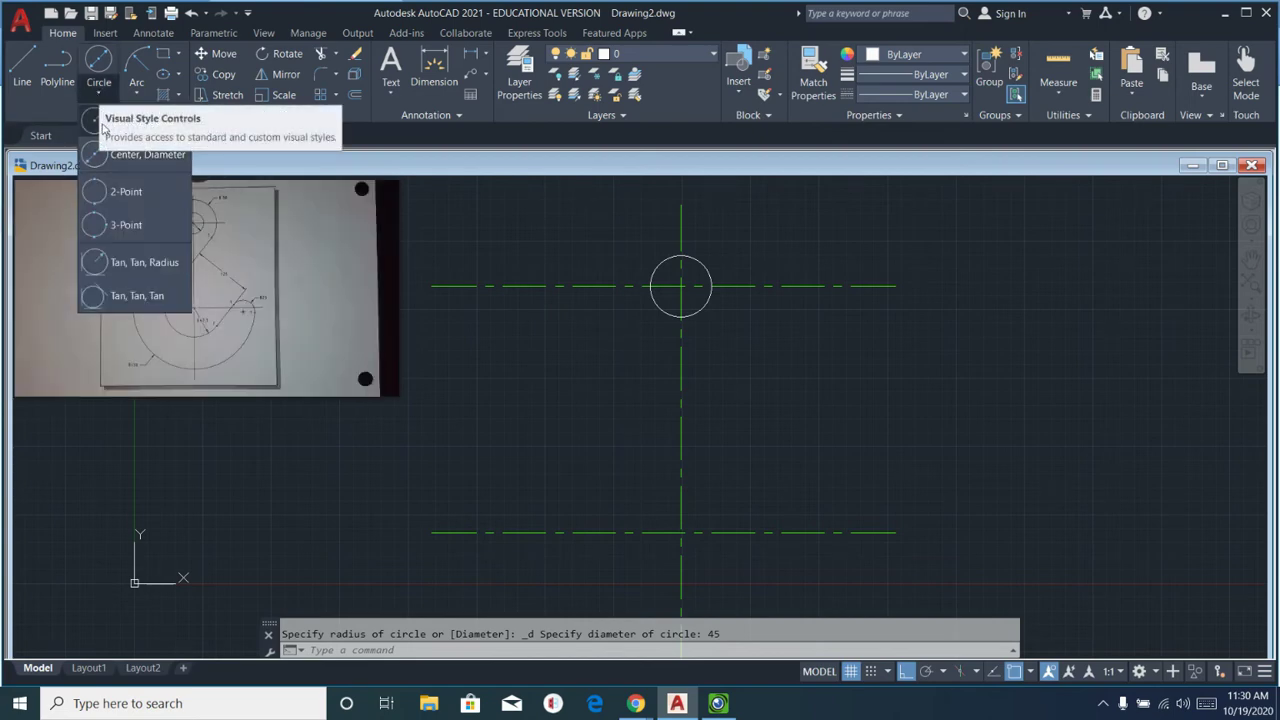
left_click(102, 118)
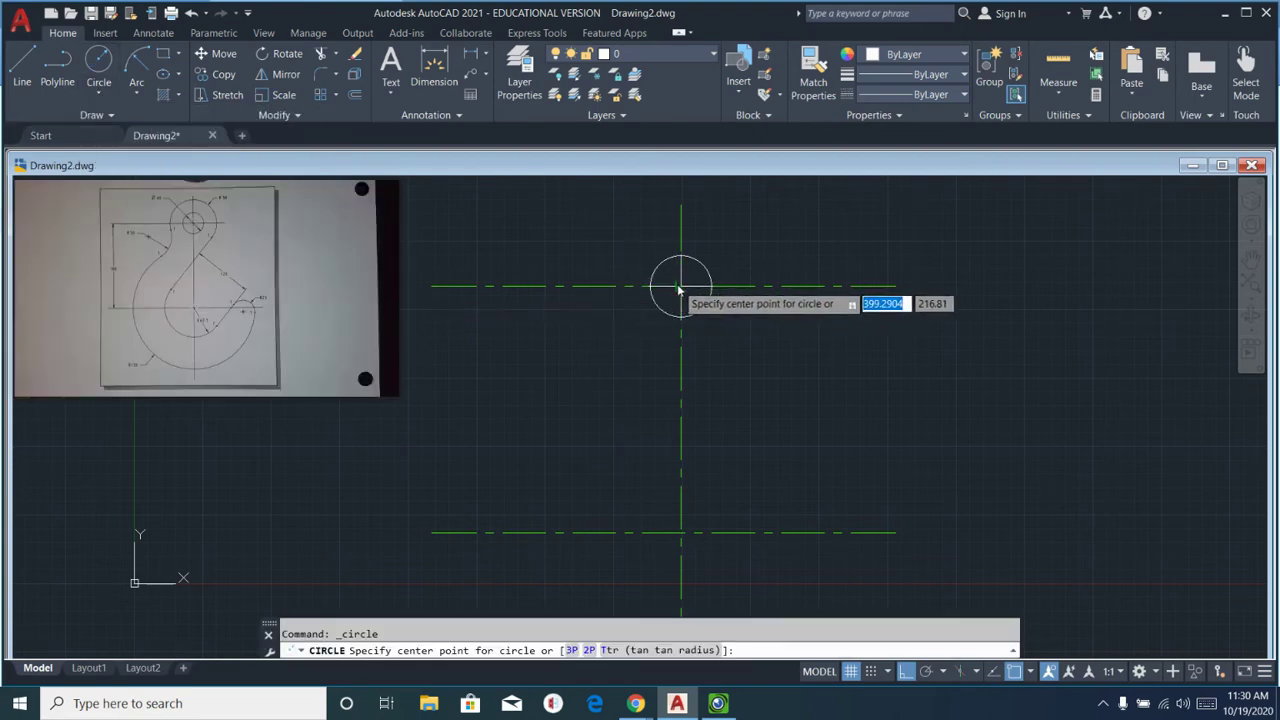
left_click(680, 286)
type("50")
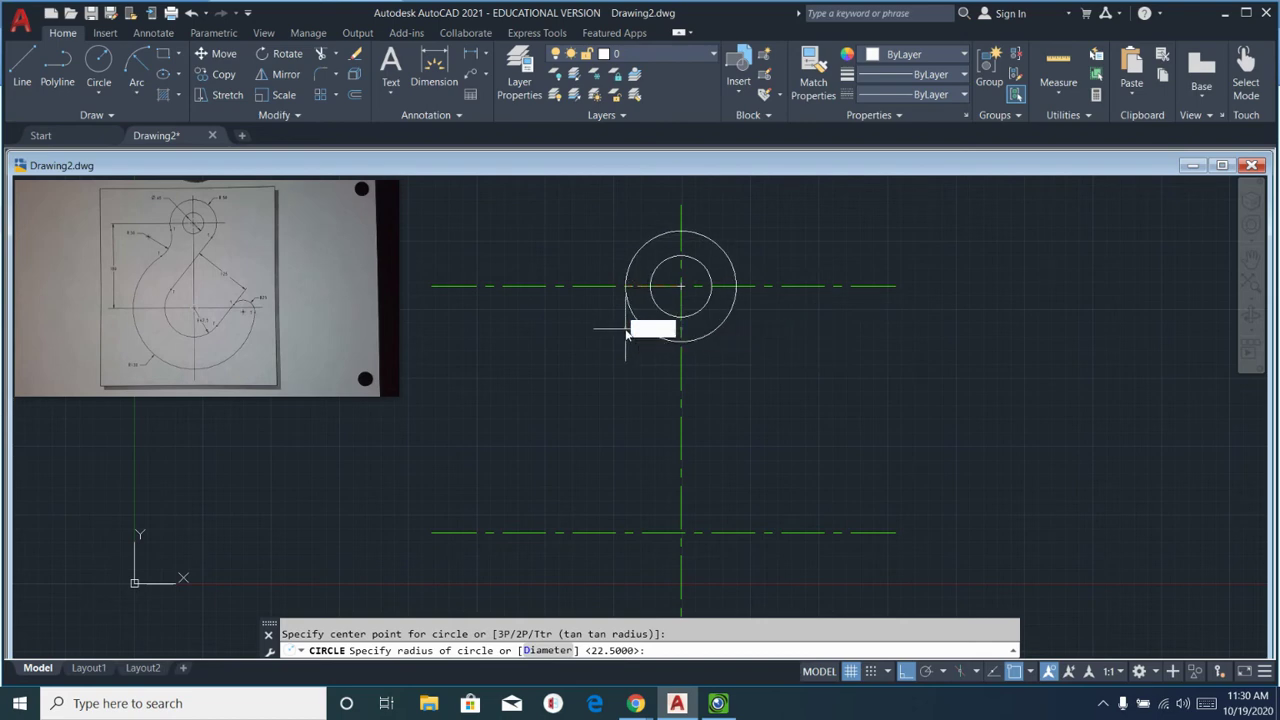
key("Return")
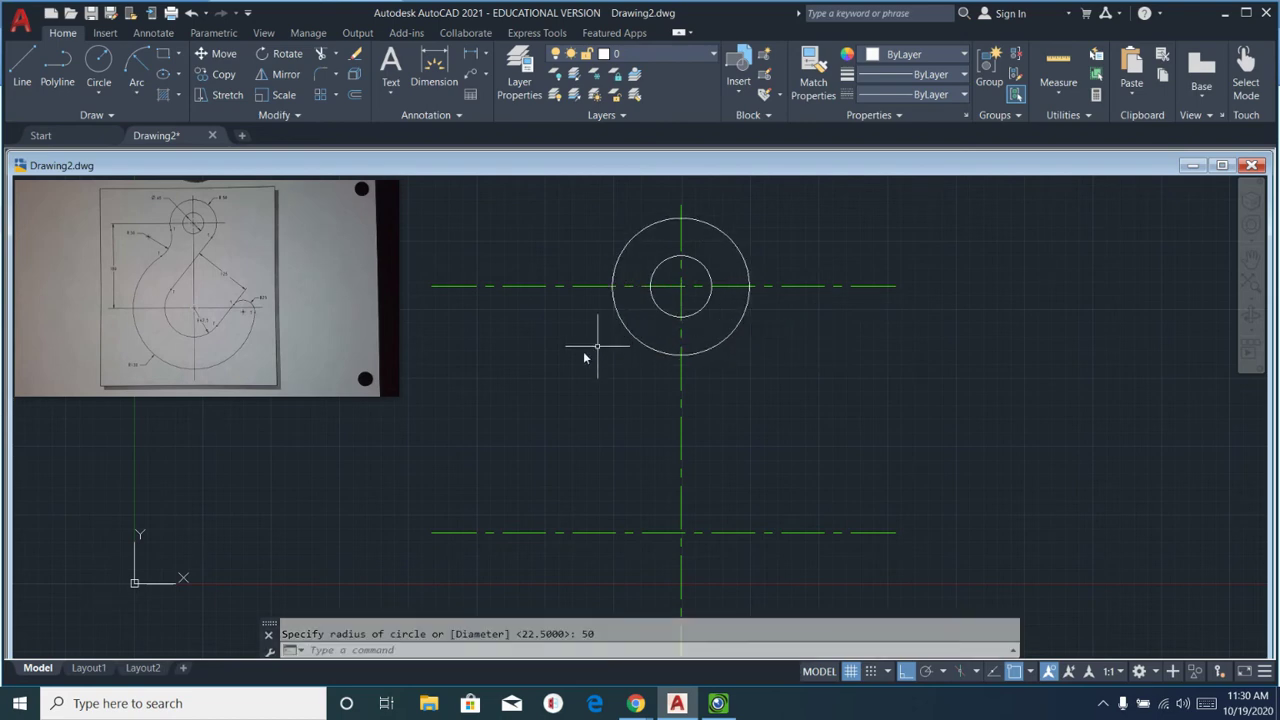
mouse_move(235, 346)
Draw a 62.5-radius circle centred on the lower centerline crossing.
left_click(98, 92)
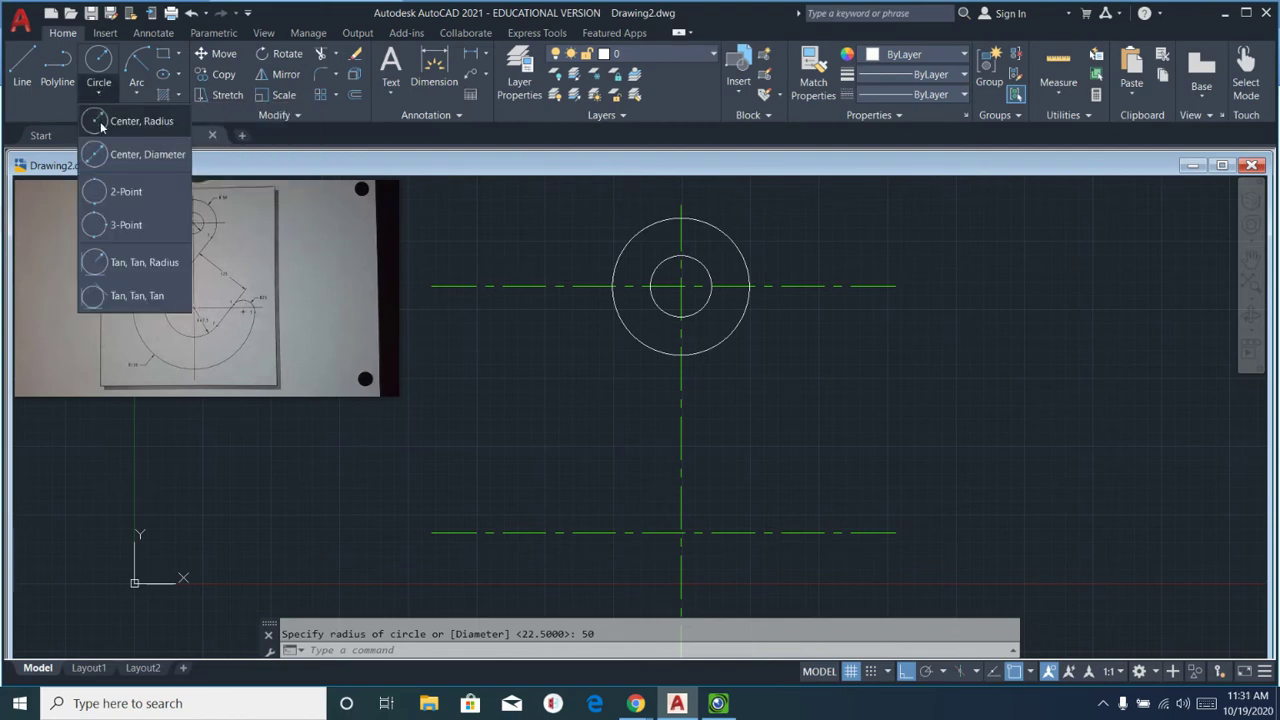
left_click(101, 122)
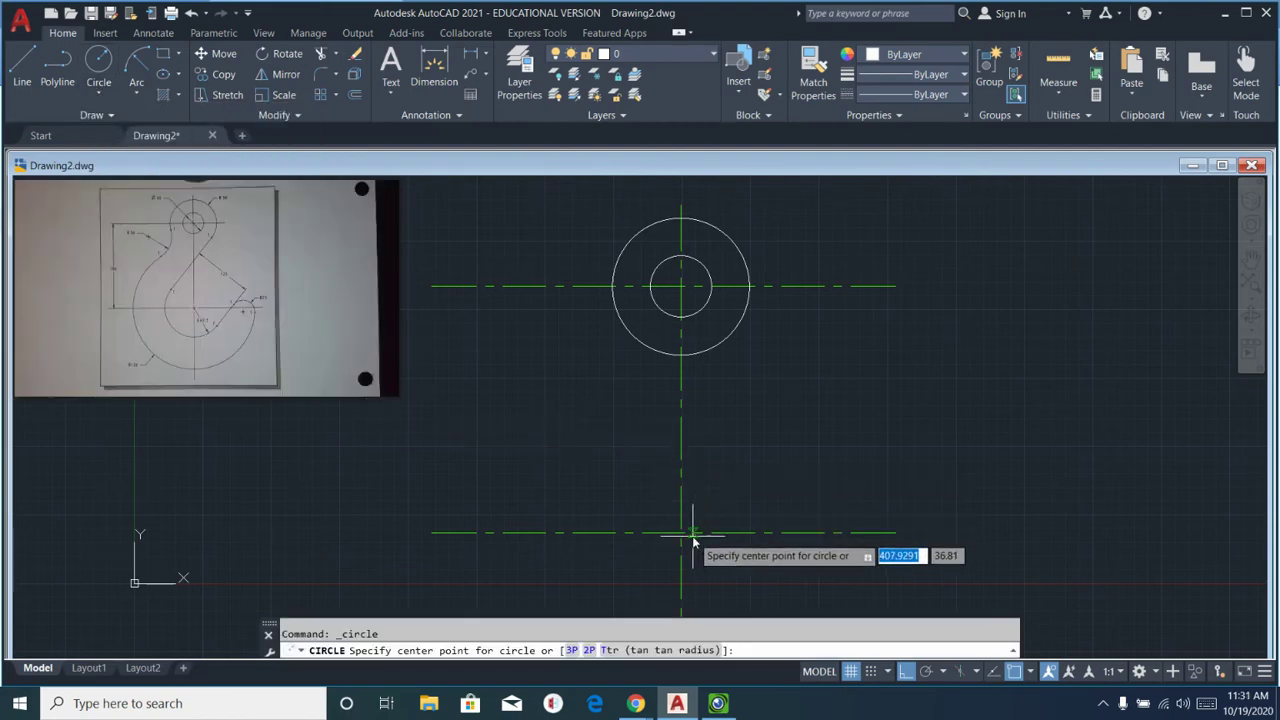
left_click(681, 532)
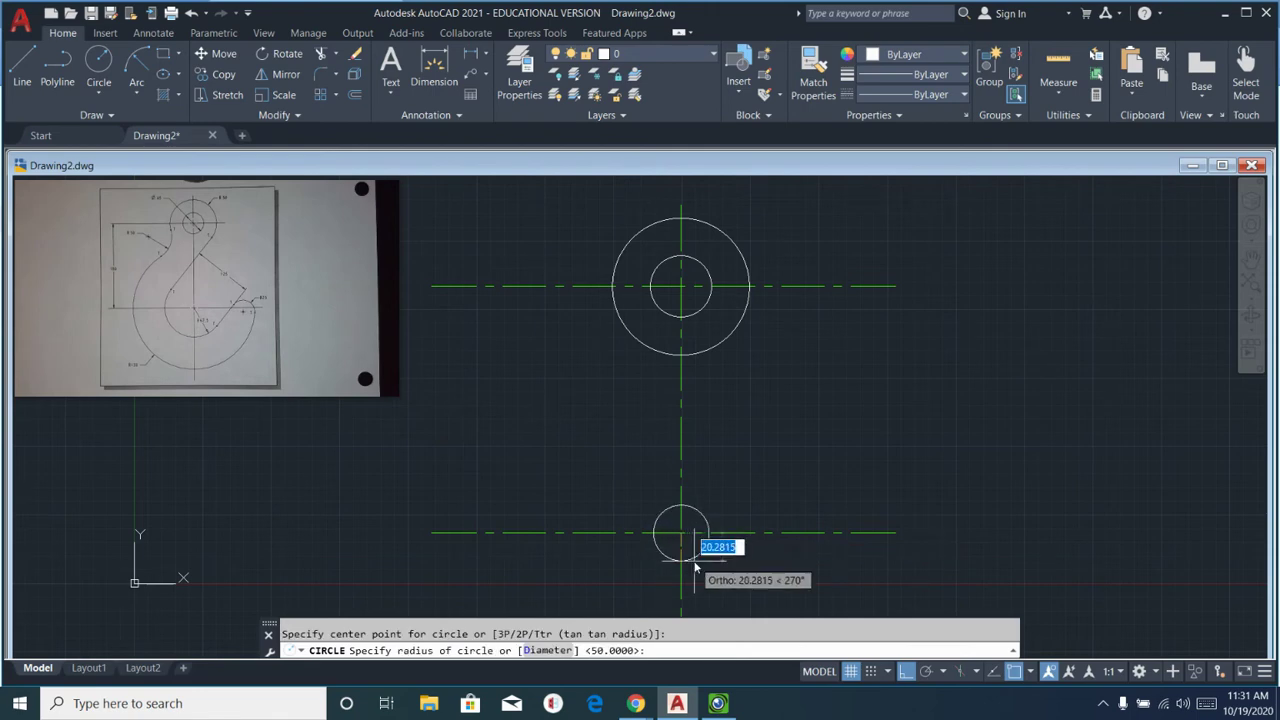
type("62.5")
key("Return")
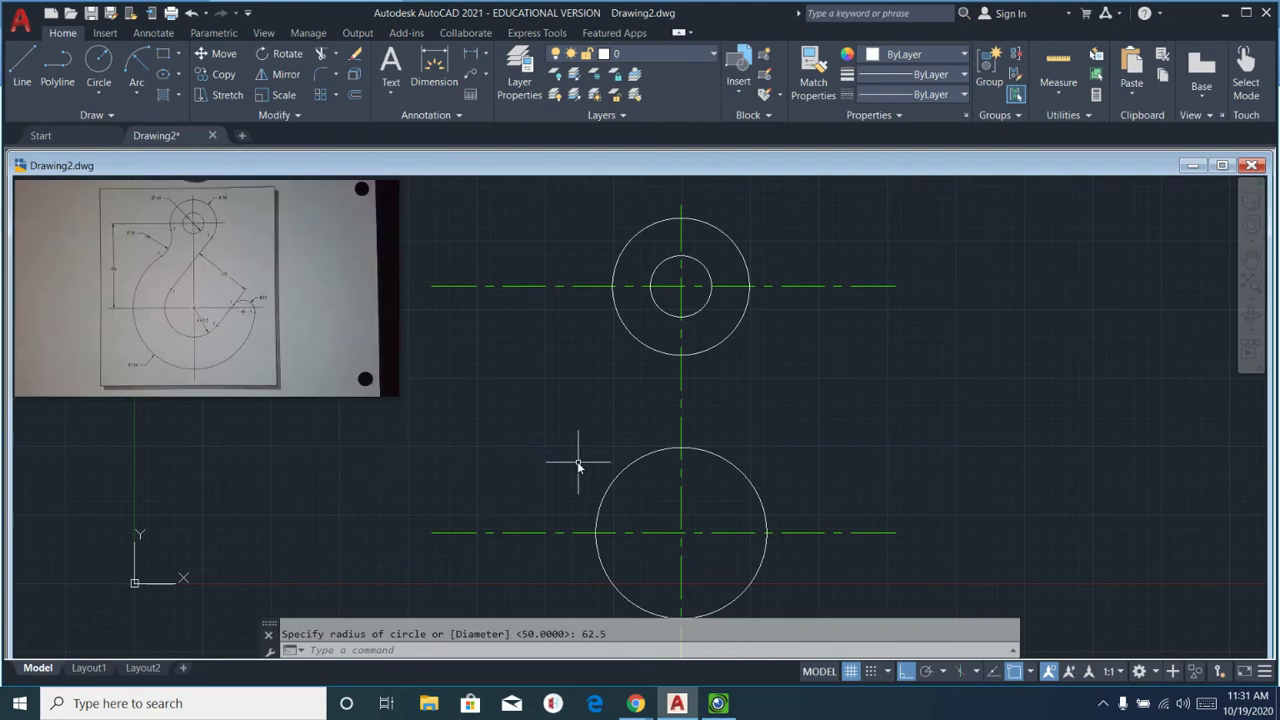
Add a concentric 130-radius circle at the lower crossing.
mouse_move(580, 457)
middle_mouse_down()
mouse_move(563, 409)
mouse_move(573, 252)
mouse_move(620, 323)
middle_mouse_up()
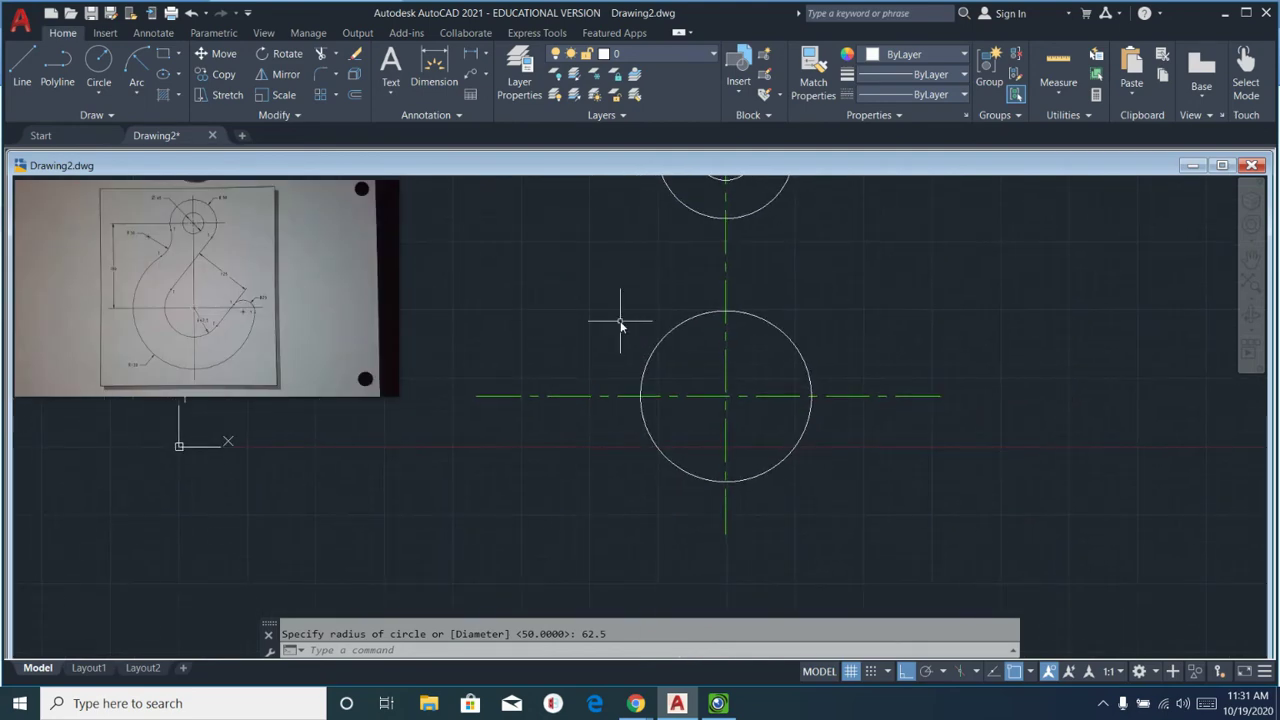
left_click(102, 92)
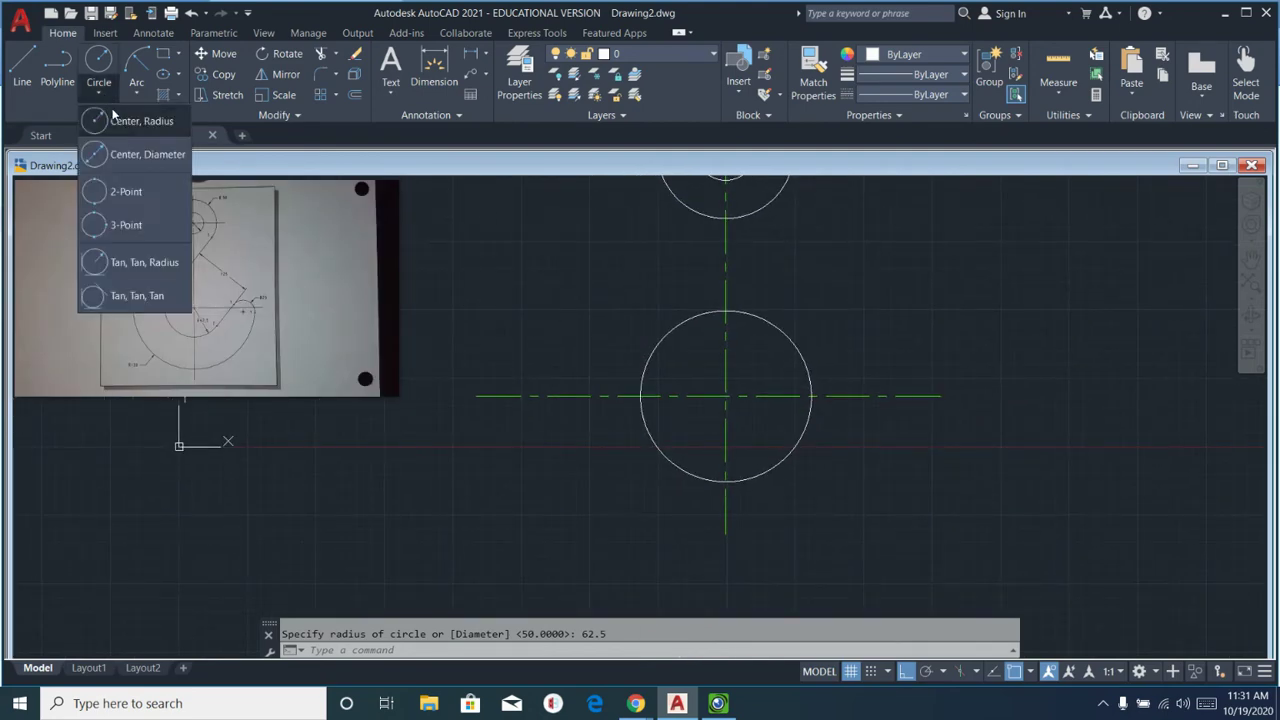
left_click(116, 122)
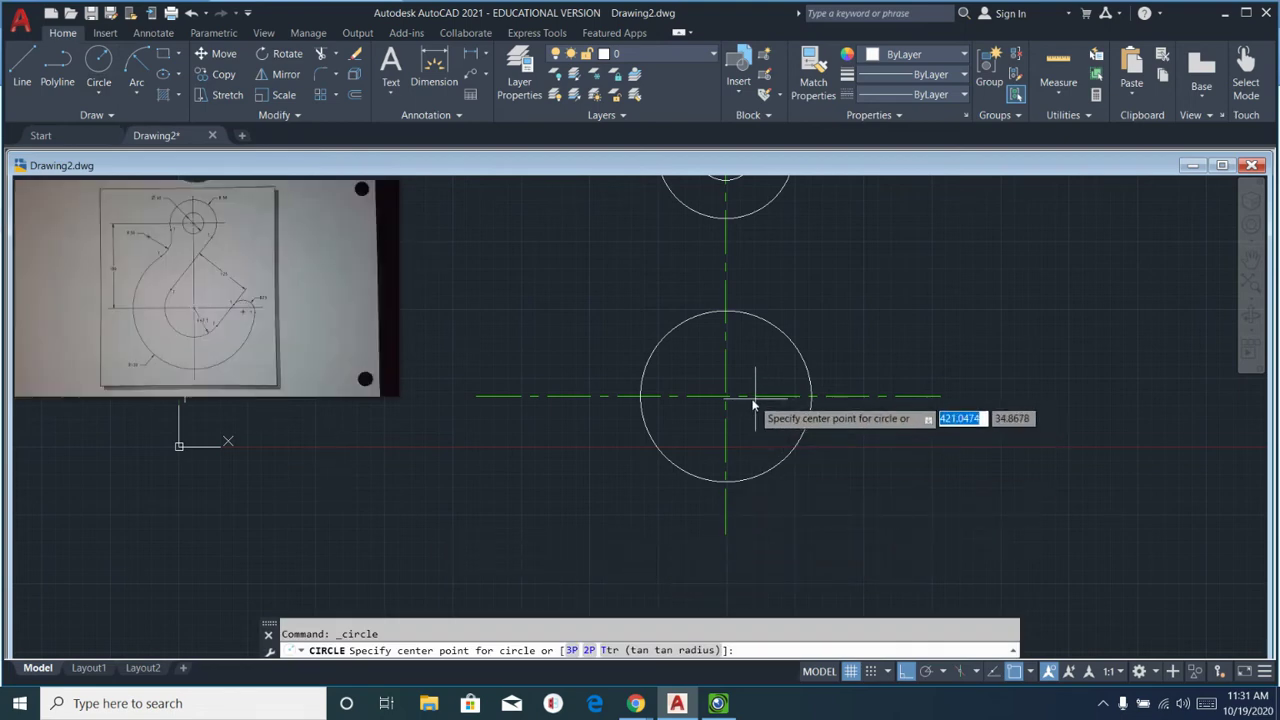
left_click(726, 397)
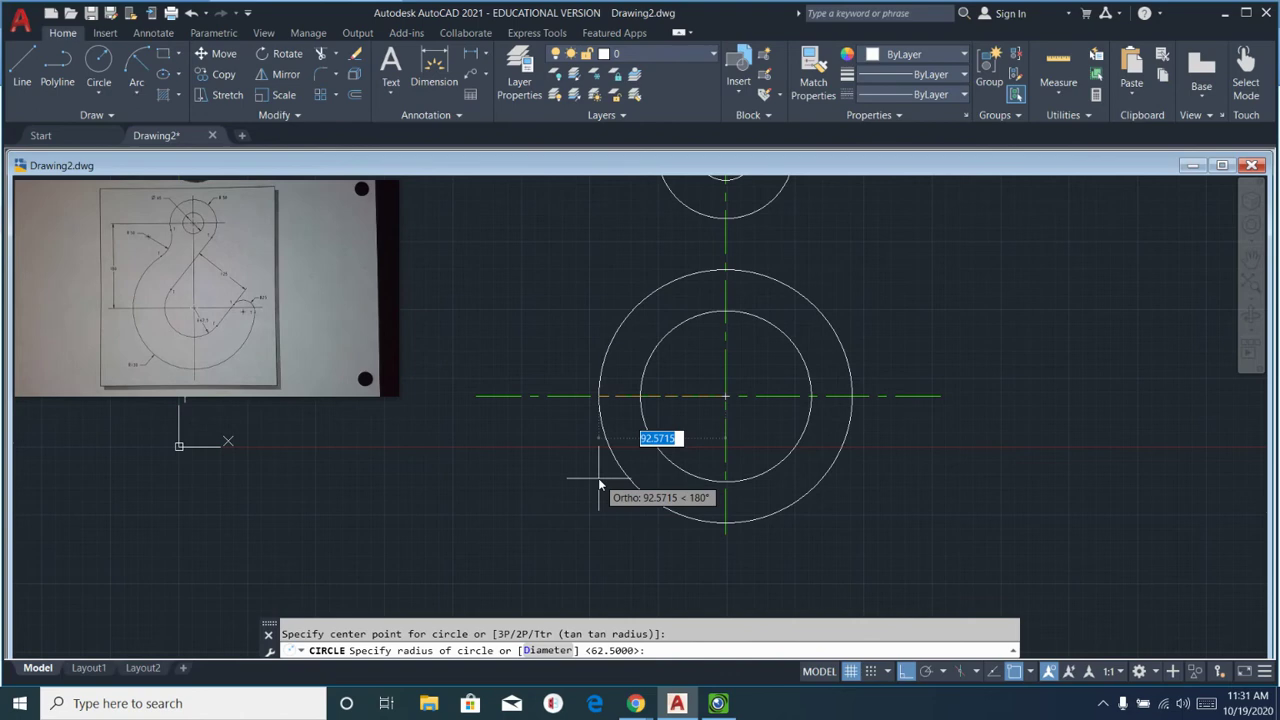
type("130")
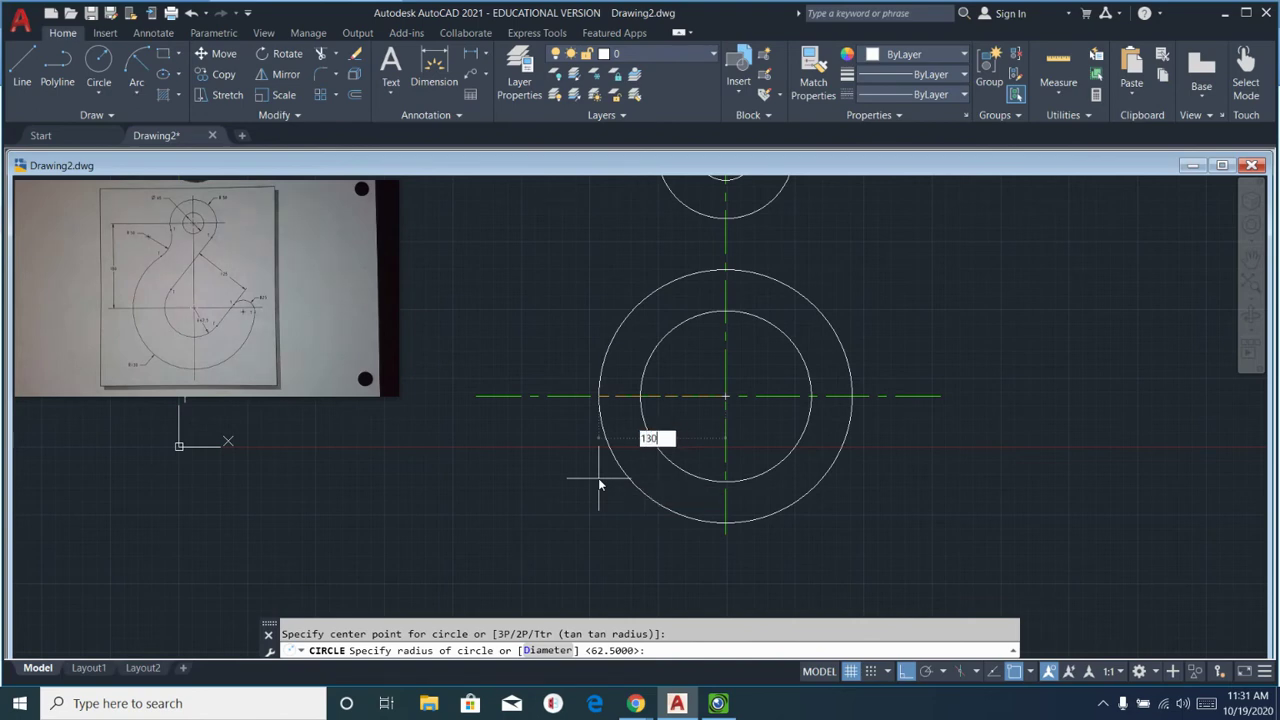
key("Return")
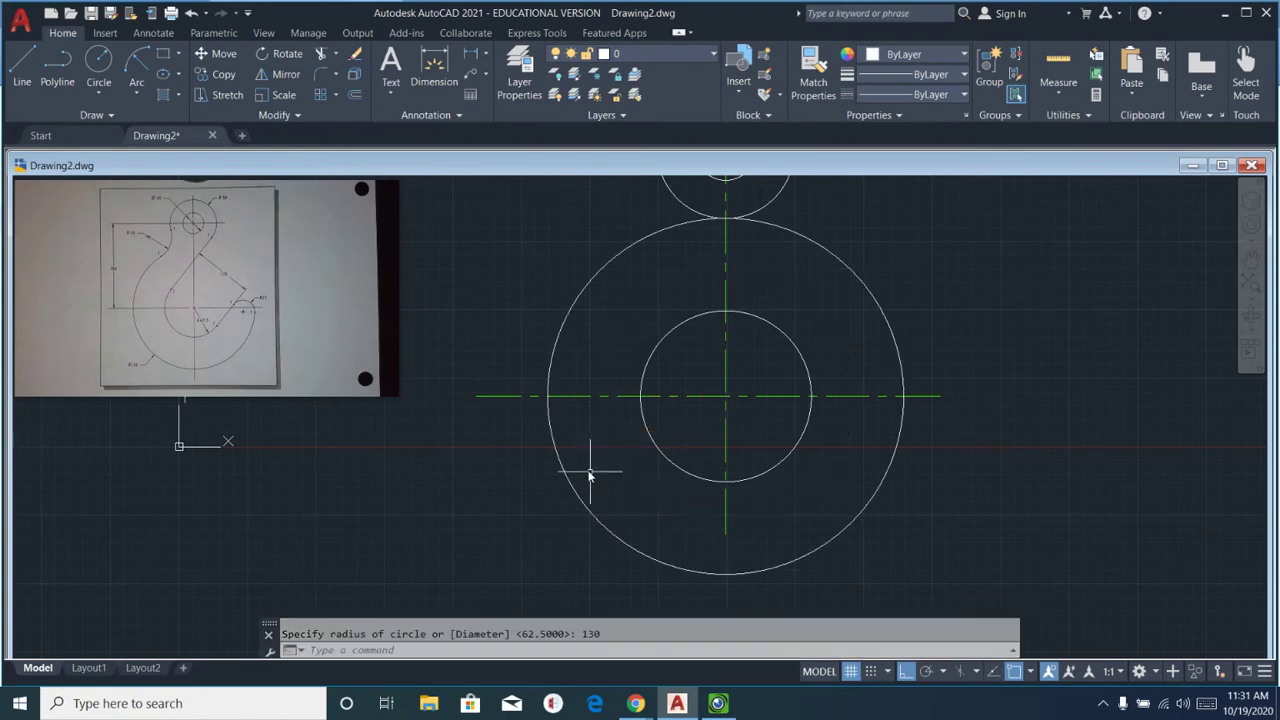
mouse_move(97, 313)
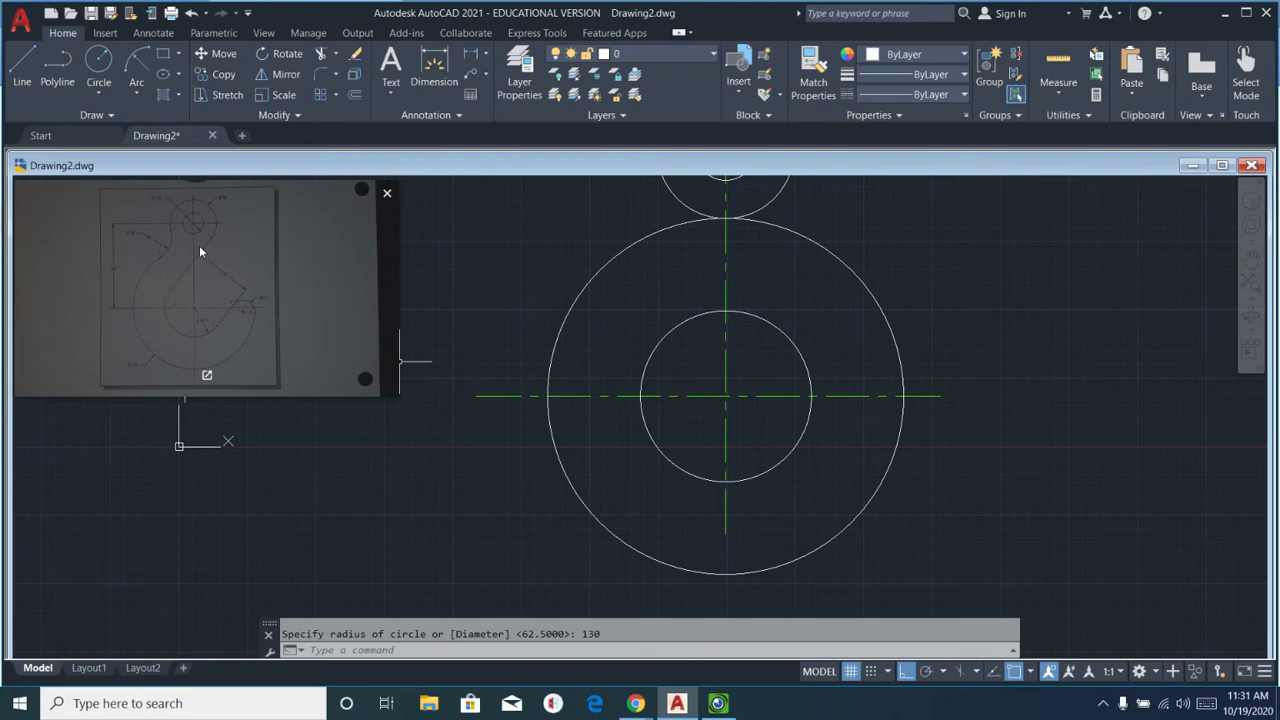
scroll(818, 271, "up", 2)
scroll(815, 272, "down", 4)
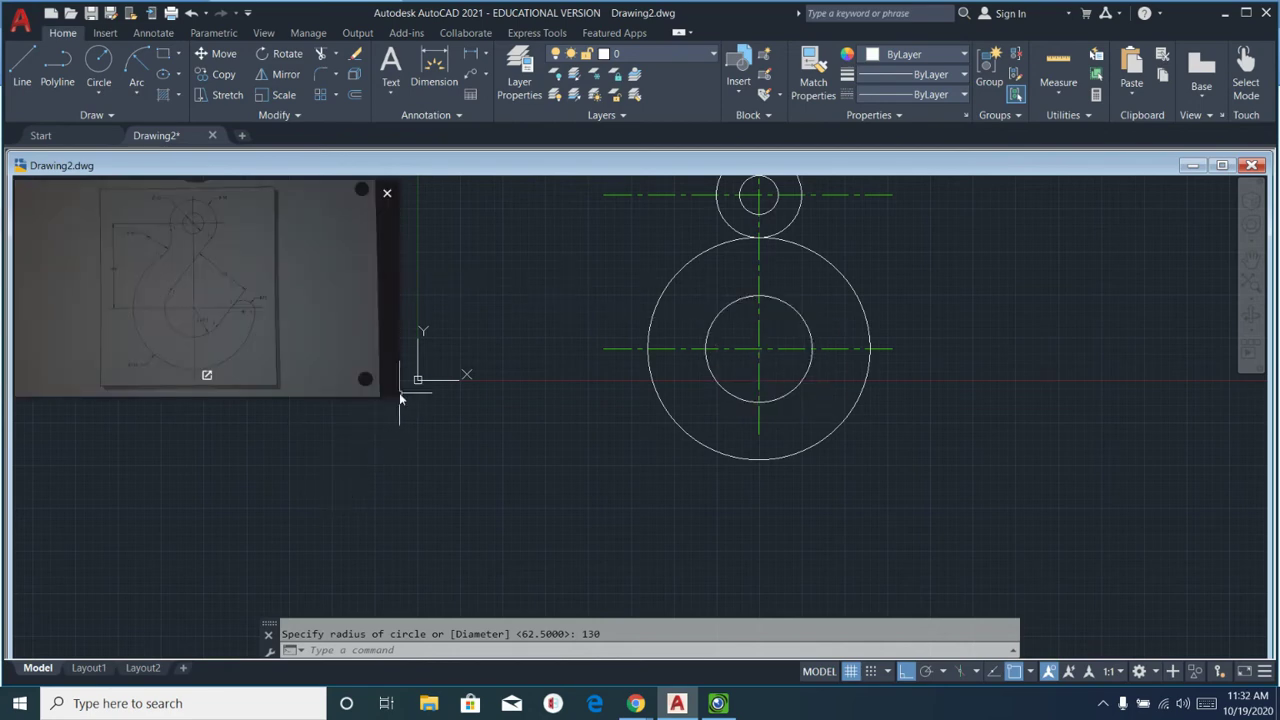
left_click(399, 394)
left_click_drag(395, 393, 628, 547)
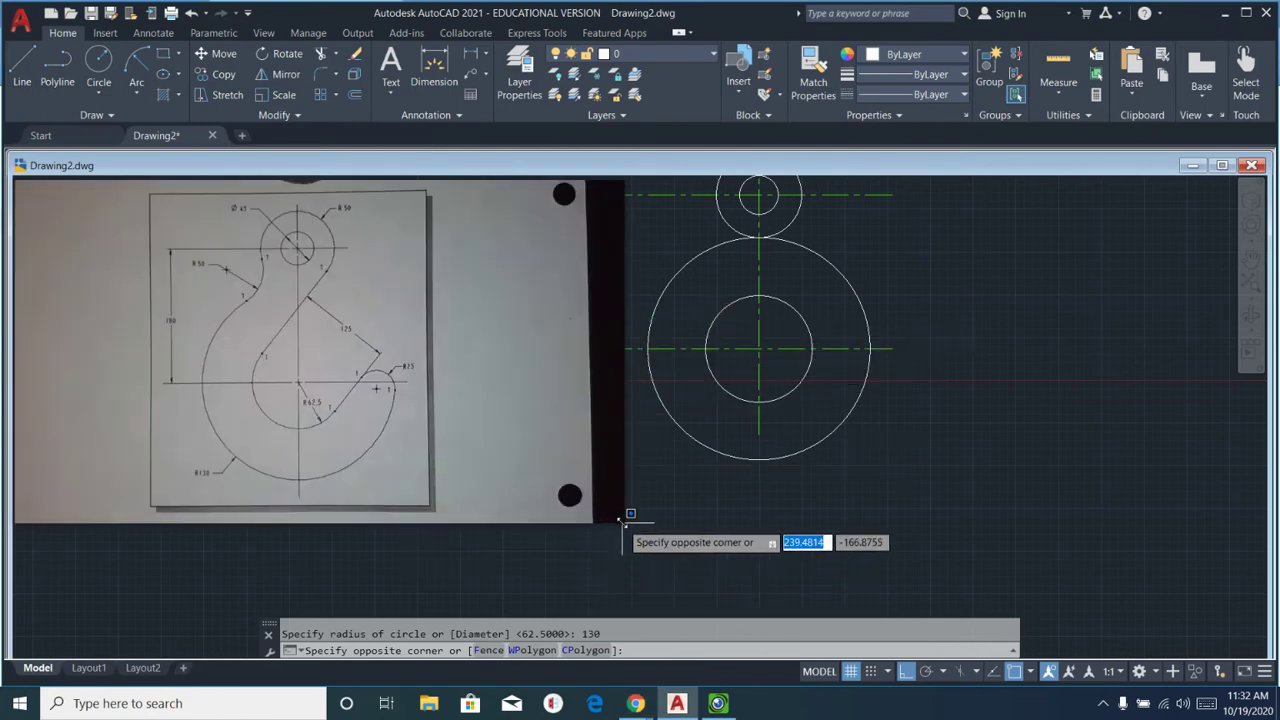
left_click_drag(617, 517, 453, 404)
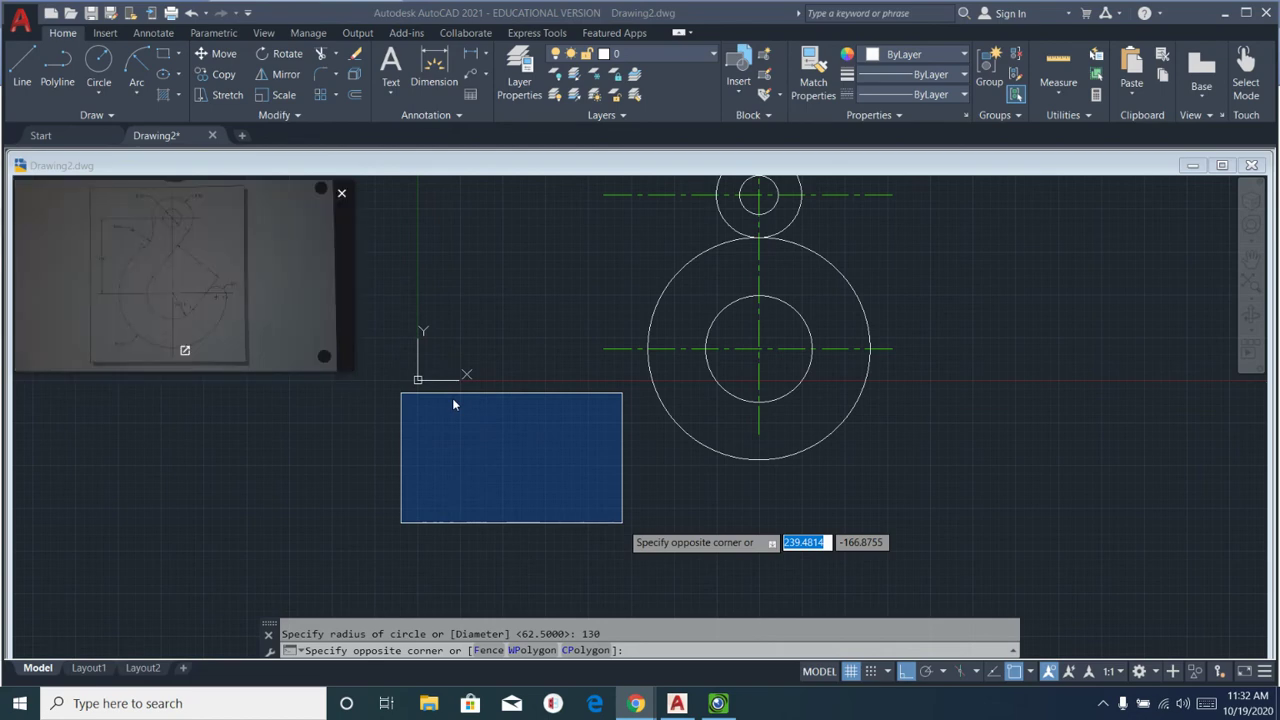
key("Escape")
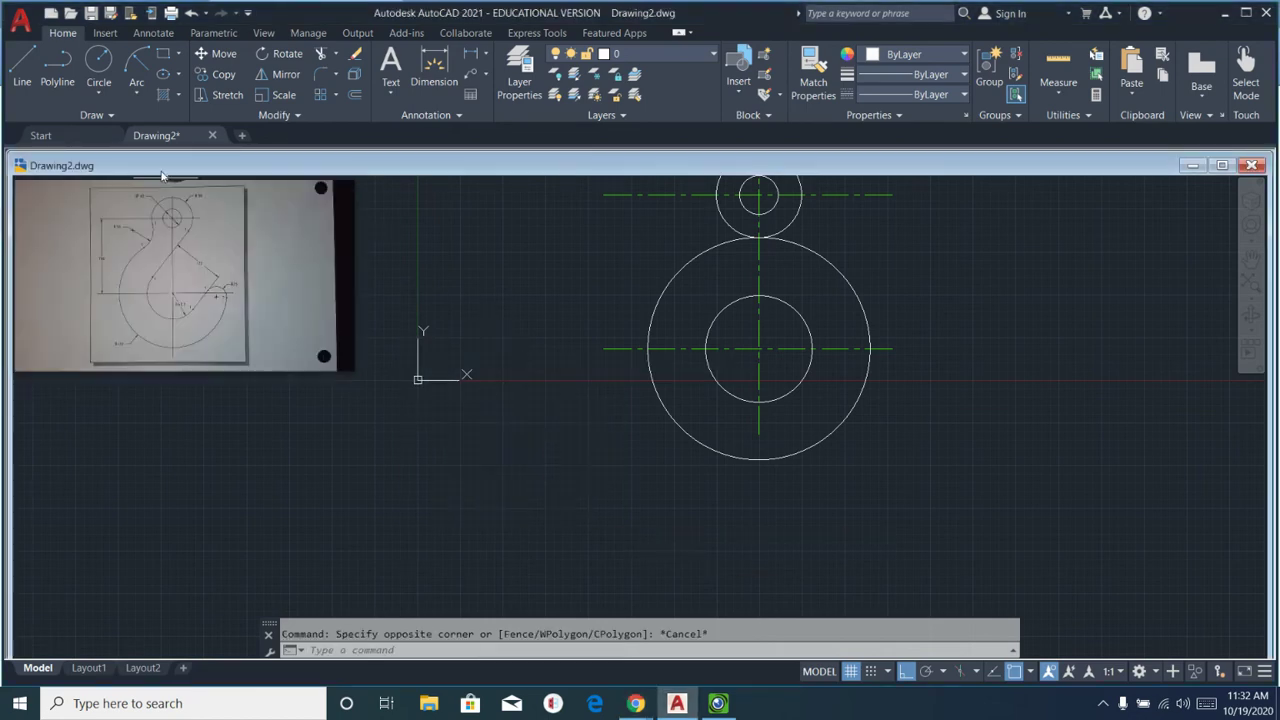
With Ortho off, draw a slanted line from the 62.5-radius circle to the 50-radius circle.
left_click(22, 66)
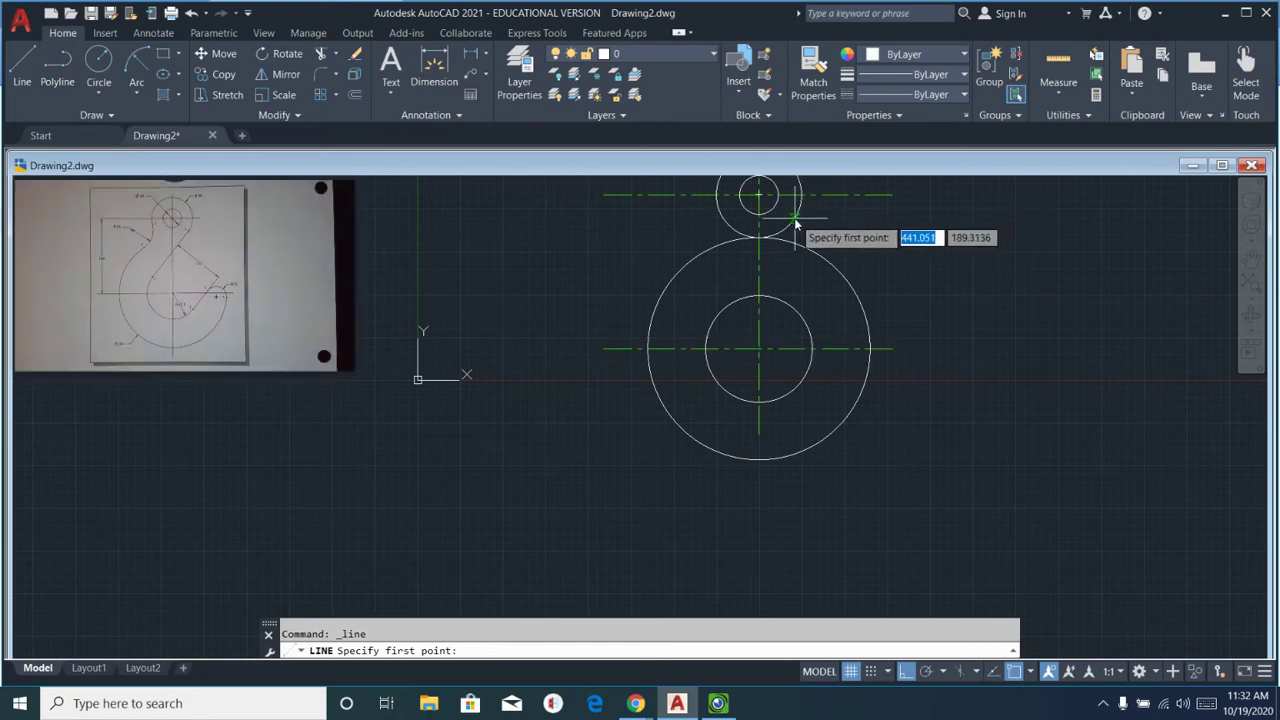
scroll(796, 222, "up", 4)
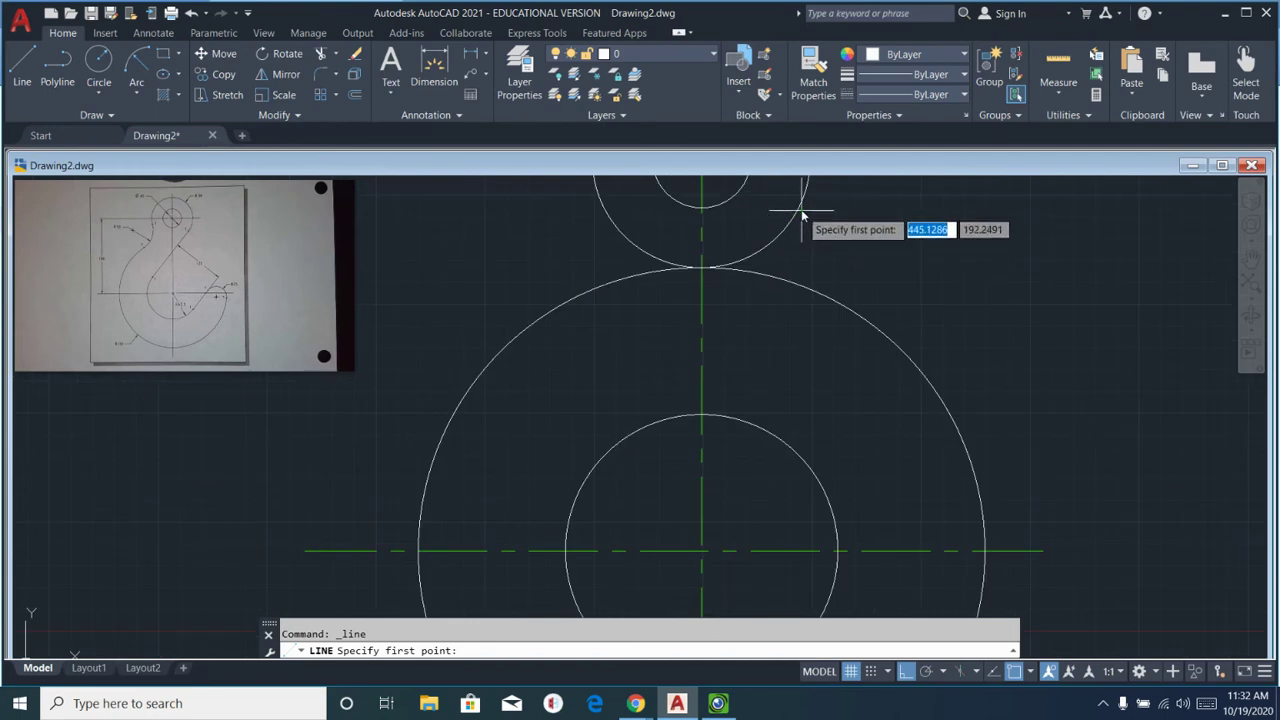
left_click(604, 455)
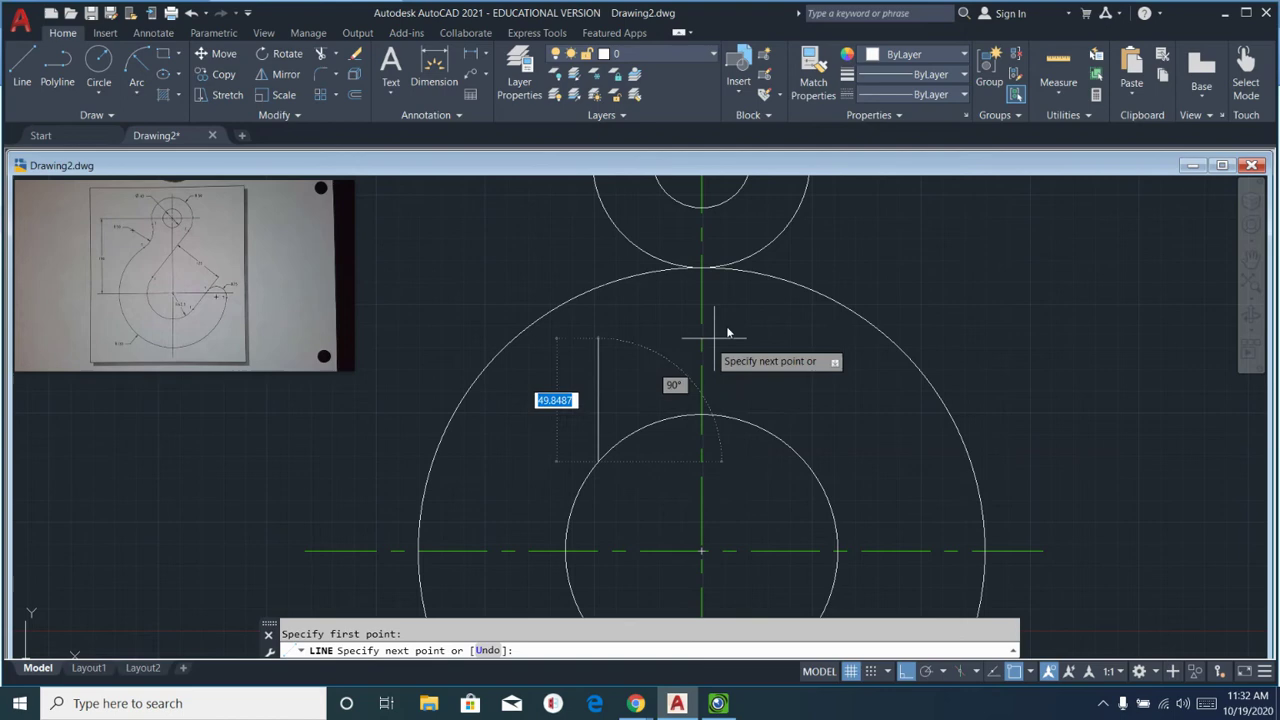
left_click(906, 671)
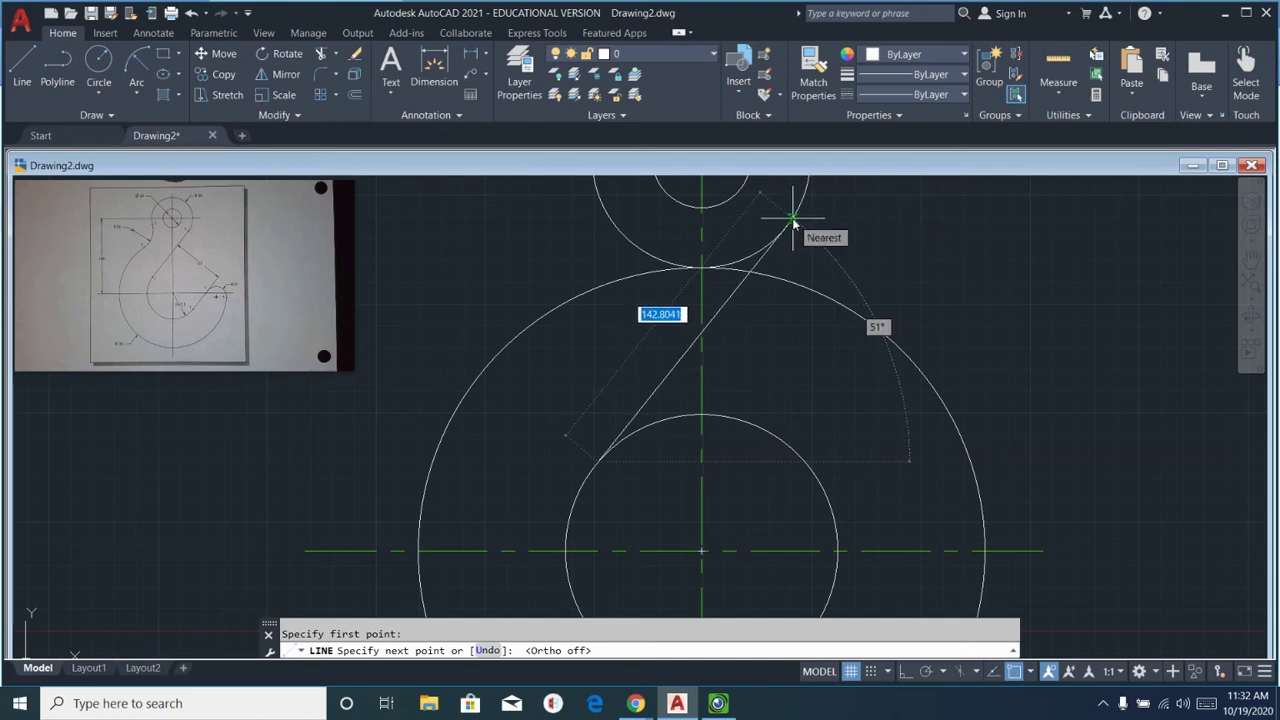
left_click(792, 218)
right_click(852, 268)
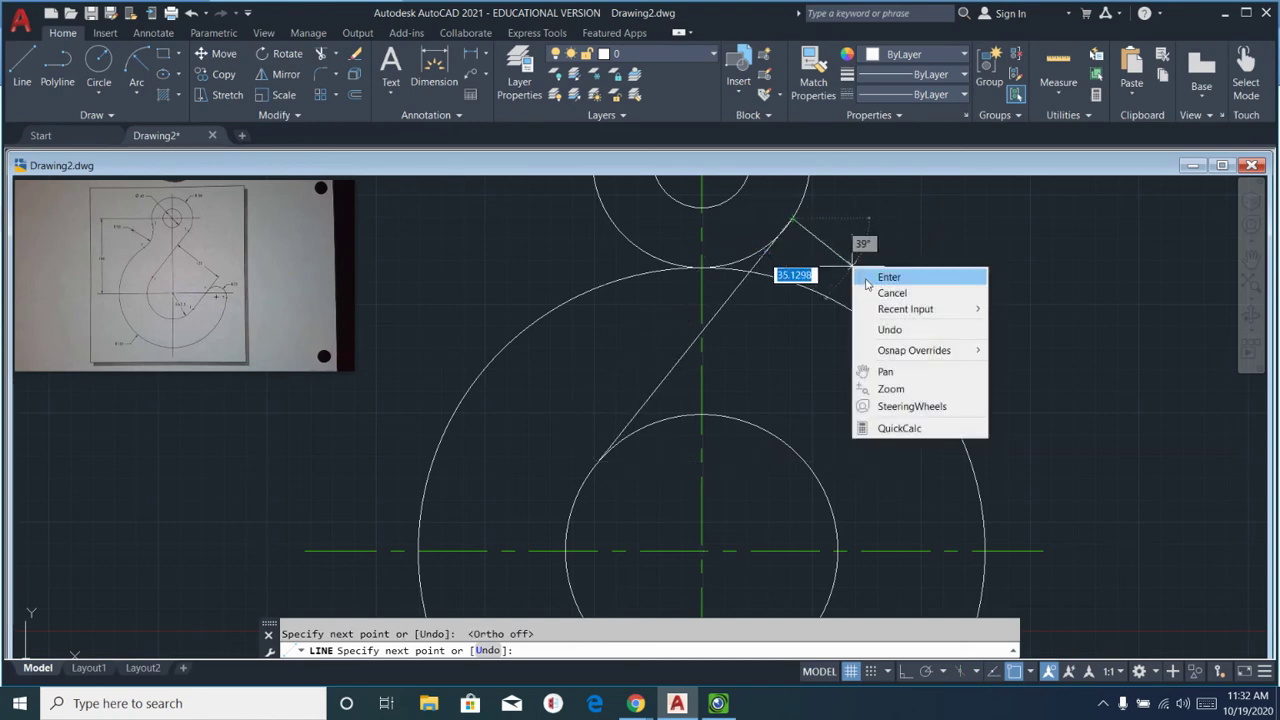
left_click(867, 280)
scroll(775, 248, "up", 4)
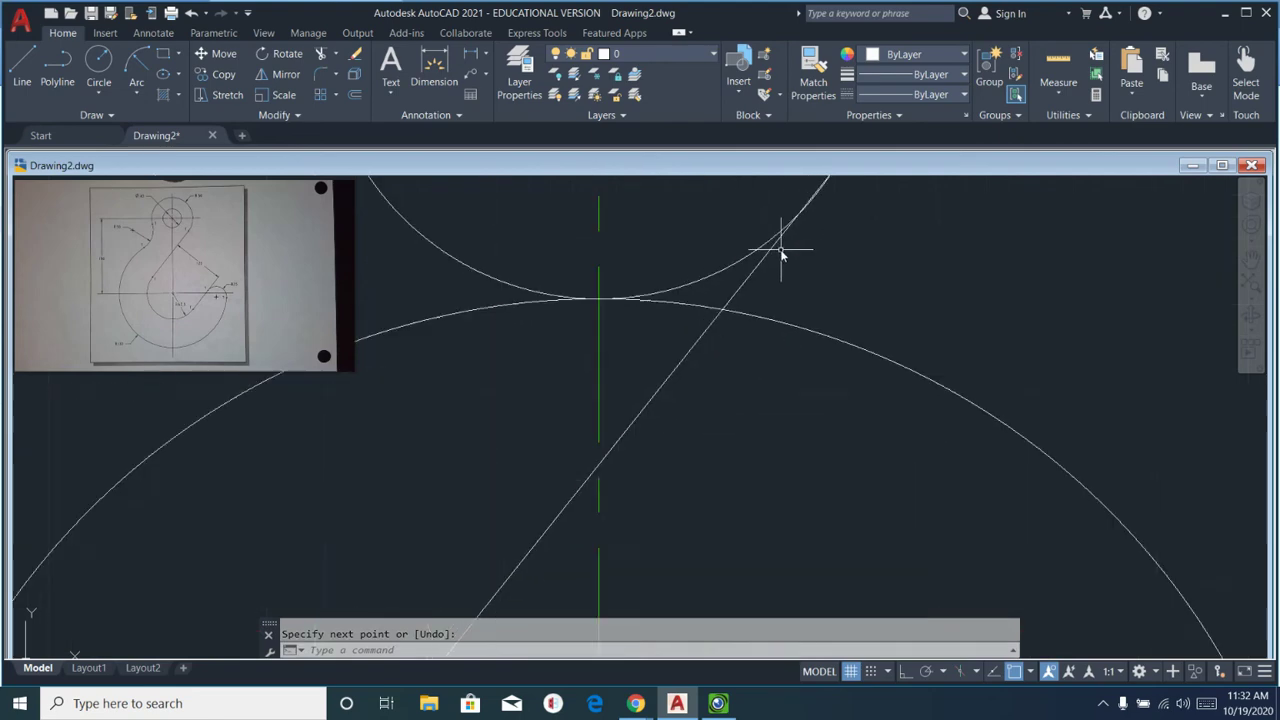
scroll(680, 350, "up", 5)
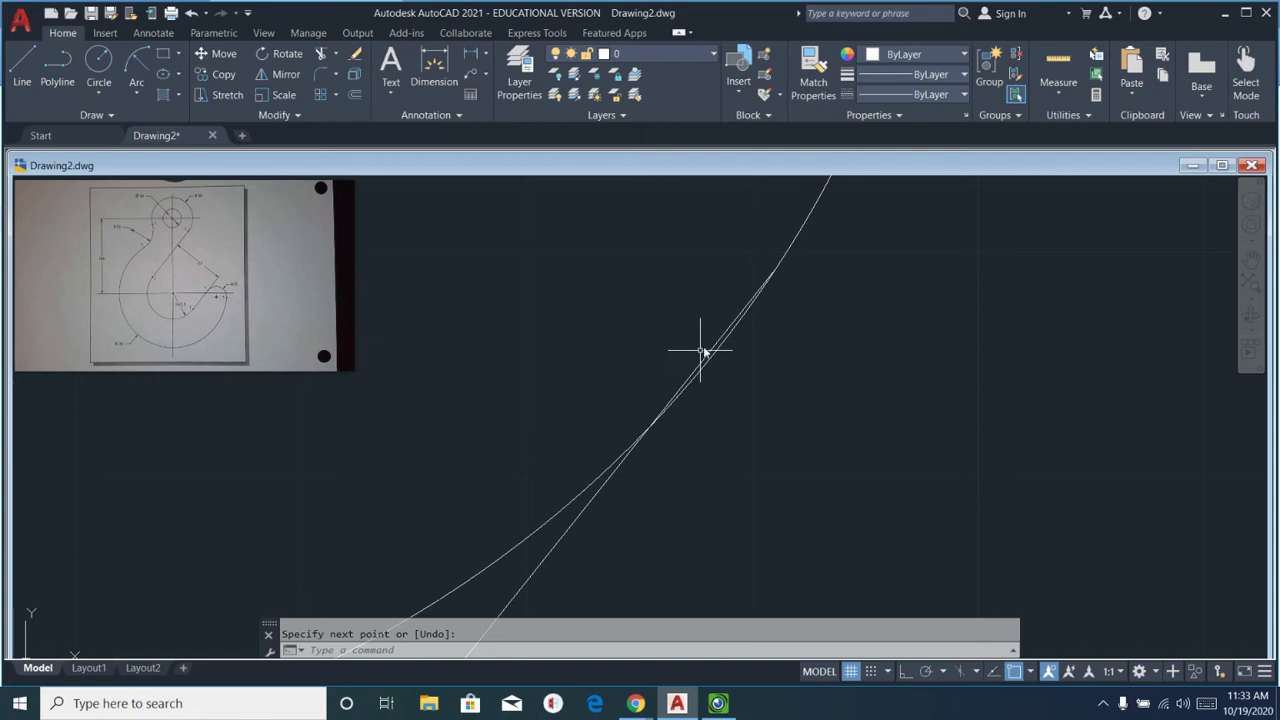
Stretch the slanted line's top grip onto the 50-radius circle's edge.
left_click(726, 330)
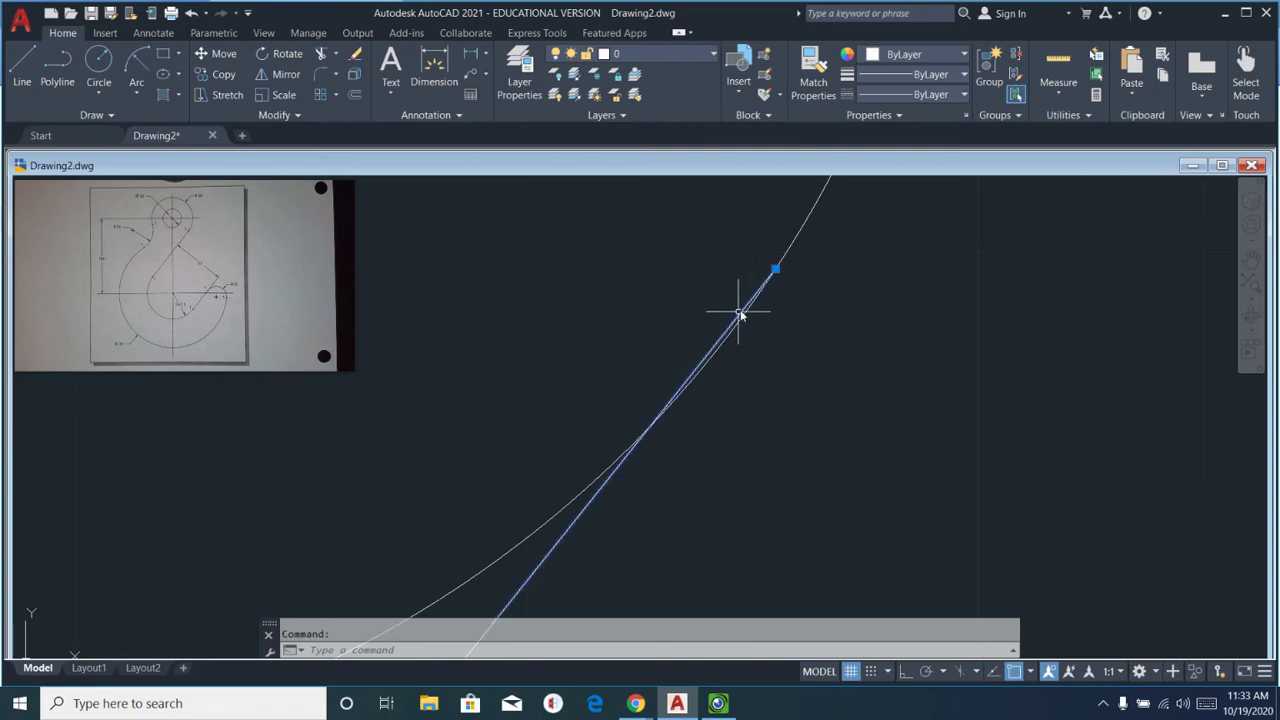
left_click(775, 270)
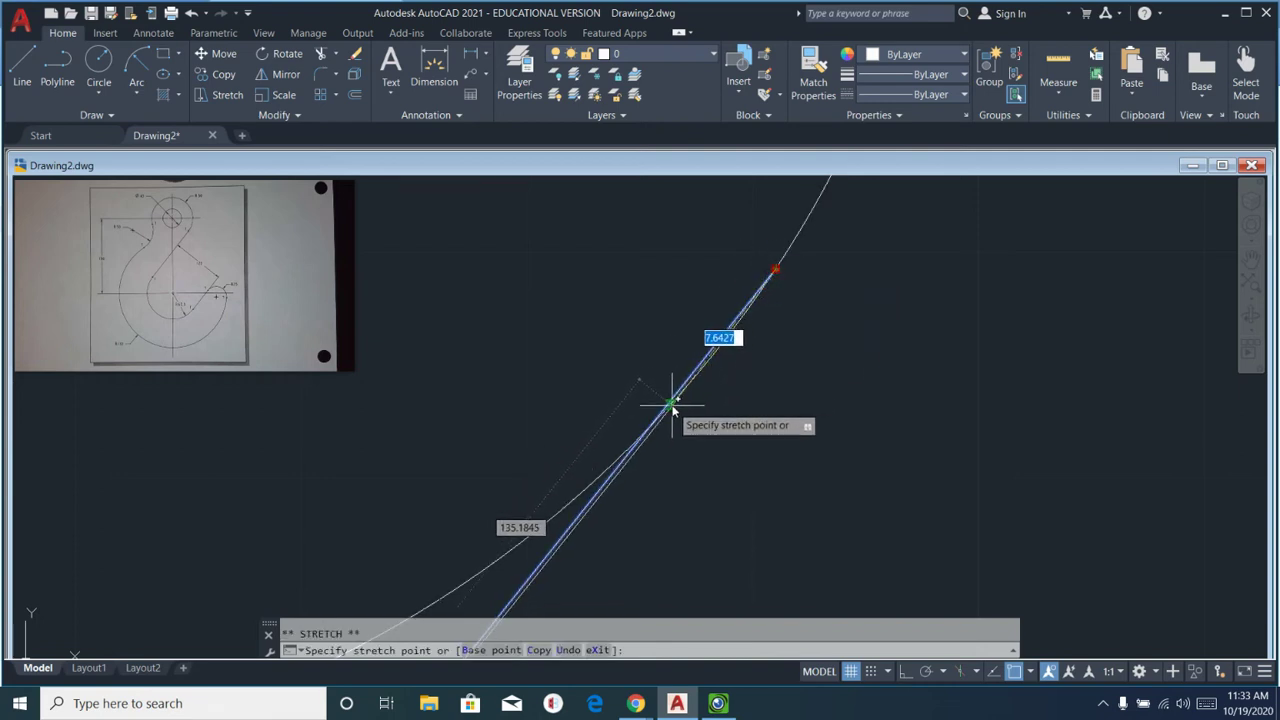
left_click(671, 405)
scroll(830, 452, "down", 2)
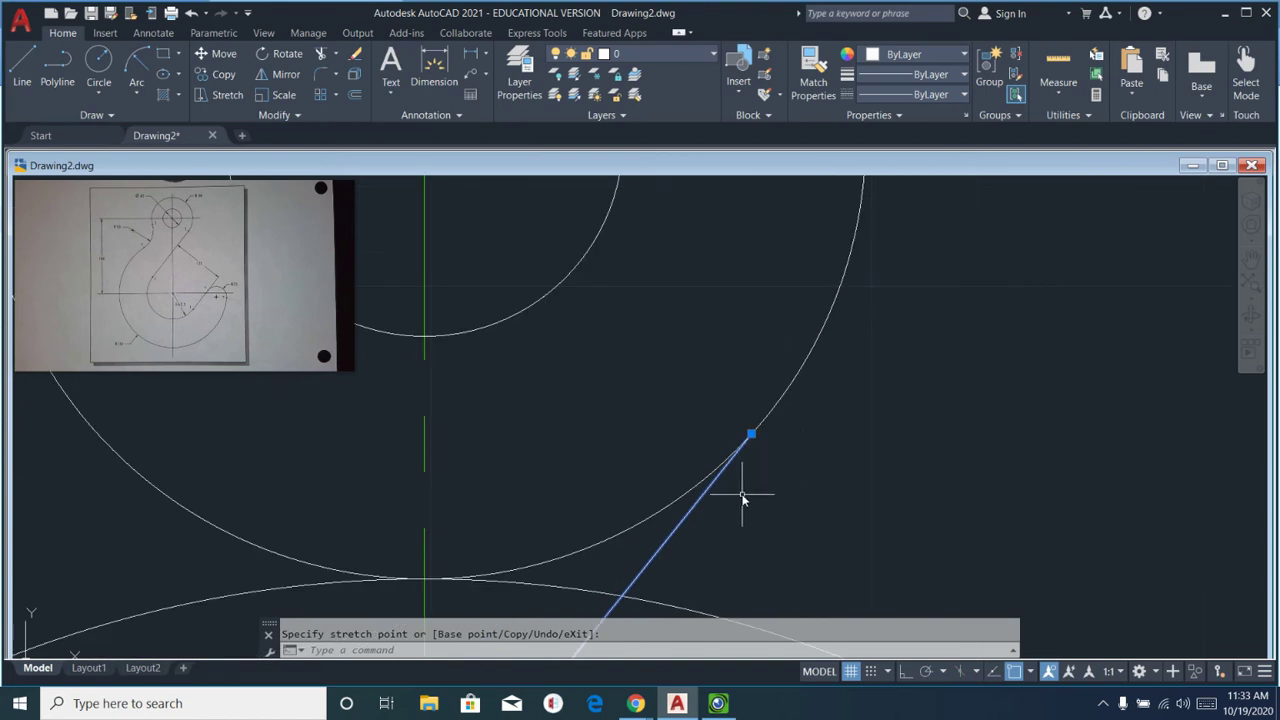
scroll(742, 500, "down", 1)
scroll(610, 550, "down", 1)
Check the line's lower end on the 62.5-radius circle, leave it unchanged, and deselect.
middle_click_drag(611, 549, 728, 238)
scroll(509, 514, "up", 3)
mouse_move(514, 514)
middle_mouse_down()
mouse_move(560, 318)
mouse_move(600, 224)
middle_mouse_up()
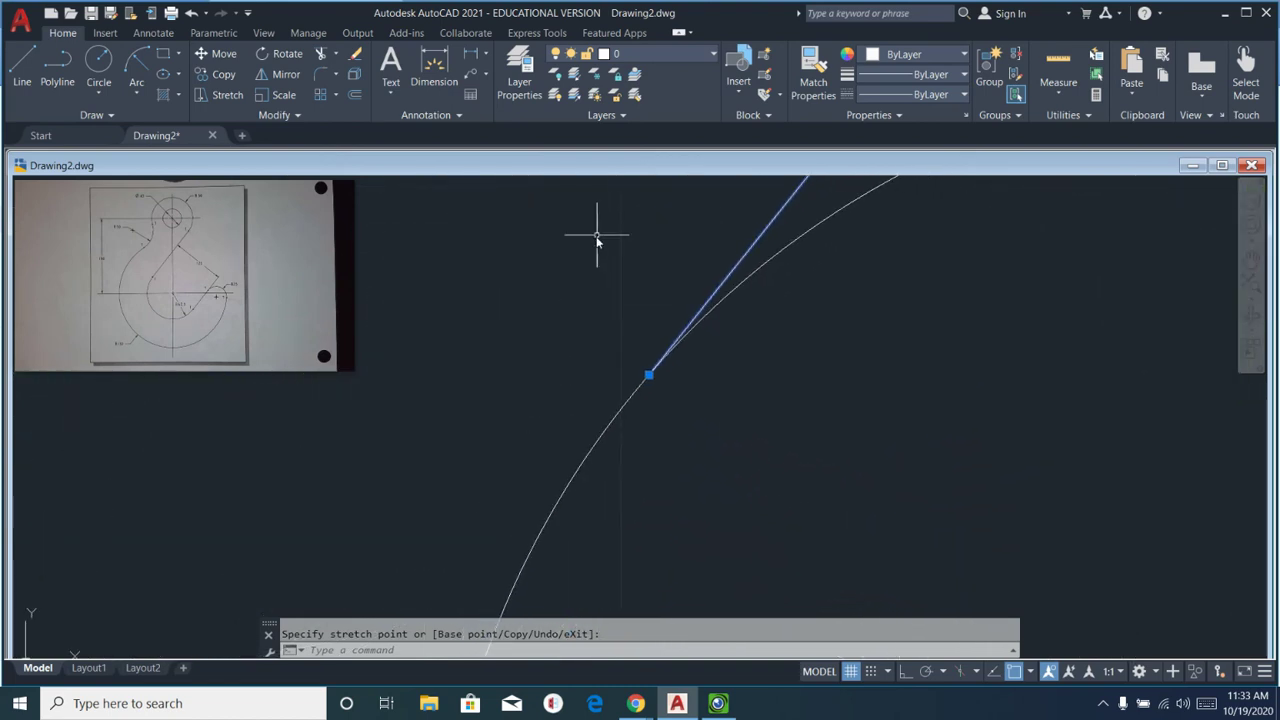
left_click(650, 378)
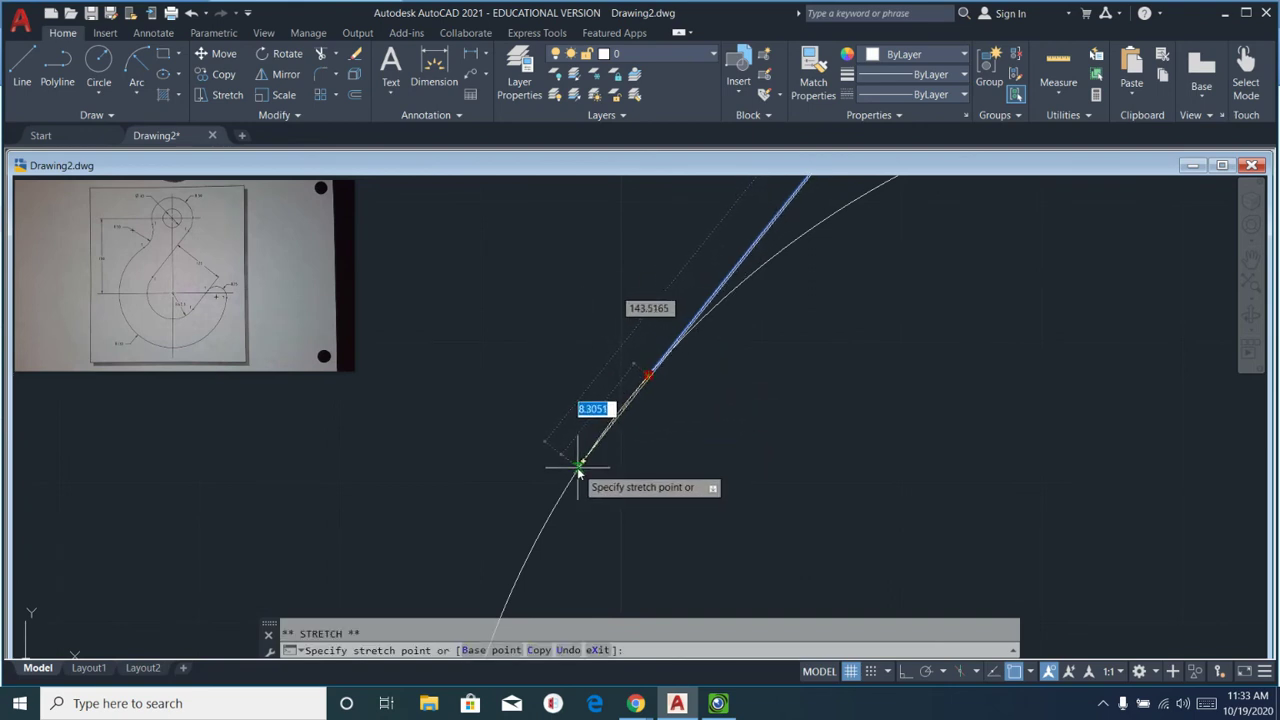
left_click(650, 376)
key("Escape")
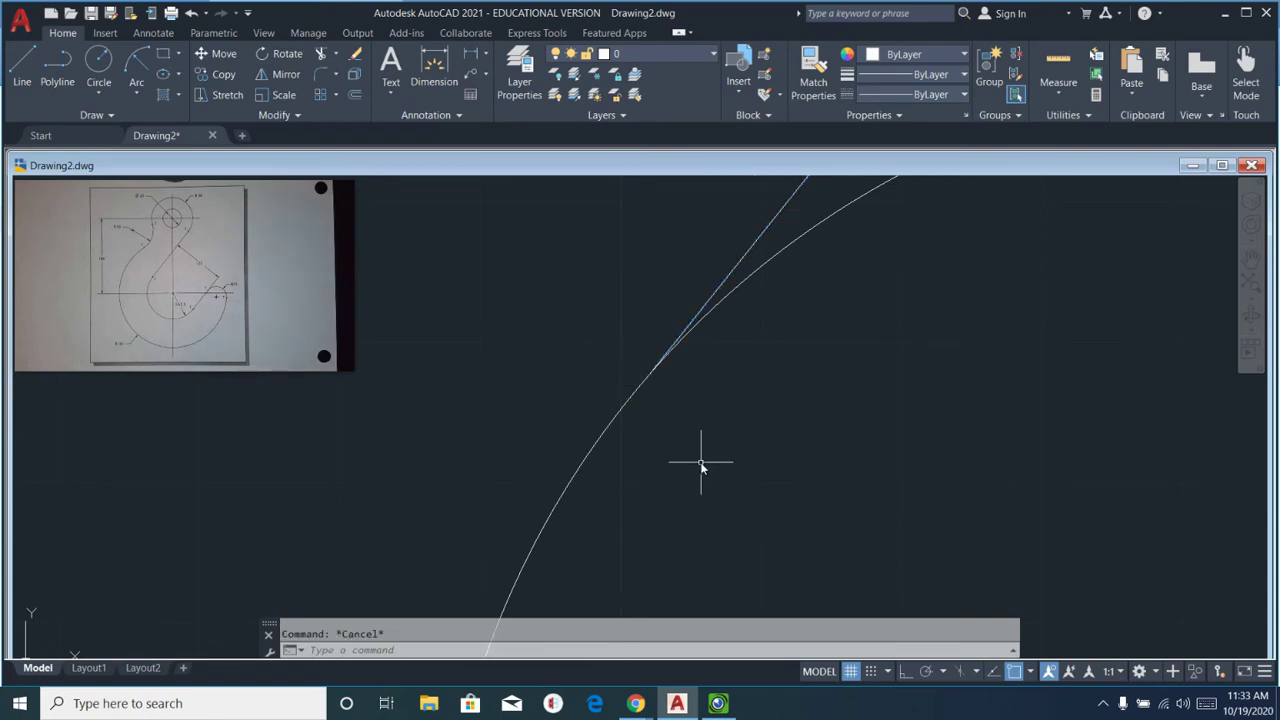
scroll(805, 390, "down", 2)
scroll(845, 375, "down", 2)
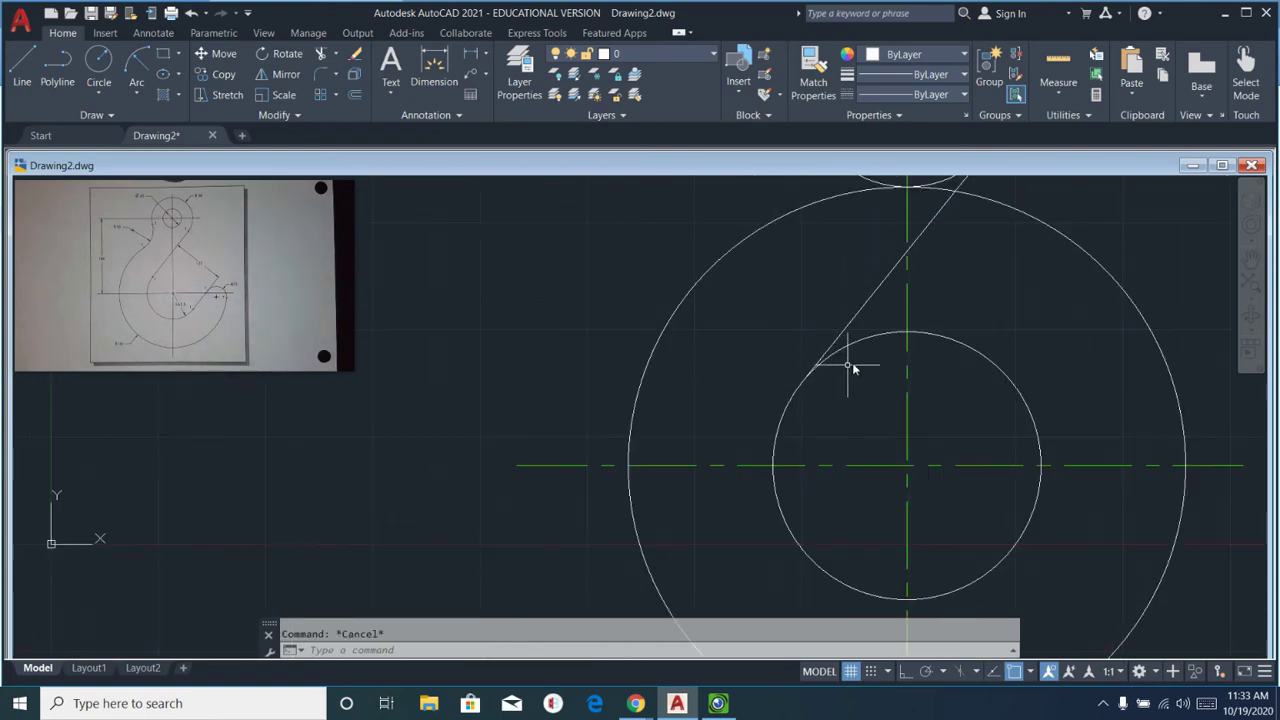
mouse_move(957, 294)
middle_mouse_down()
mouse_move(963, 309)
mouse_move(745, 435)
middle_mouse_up()
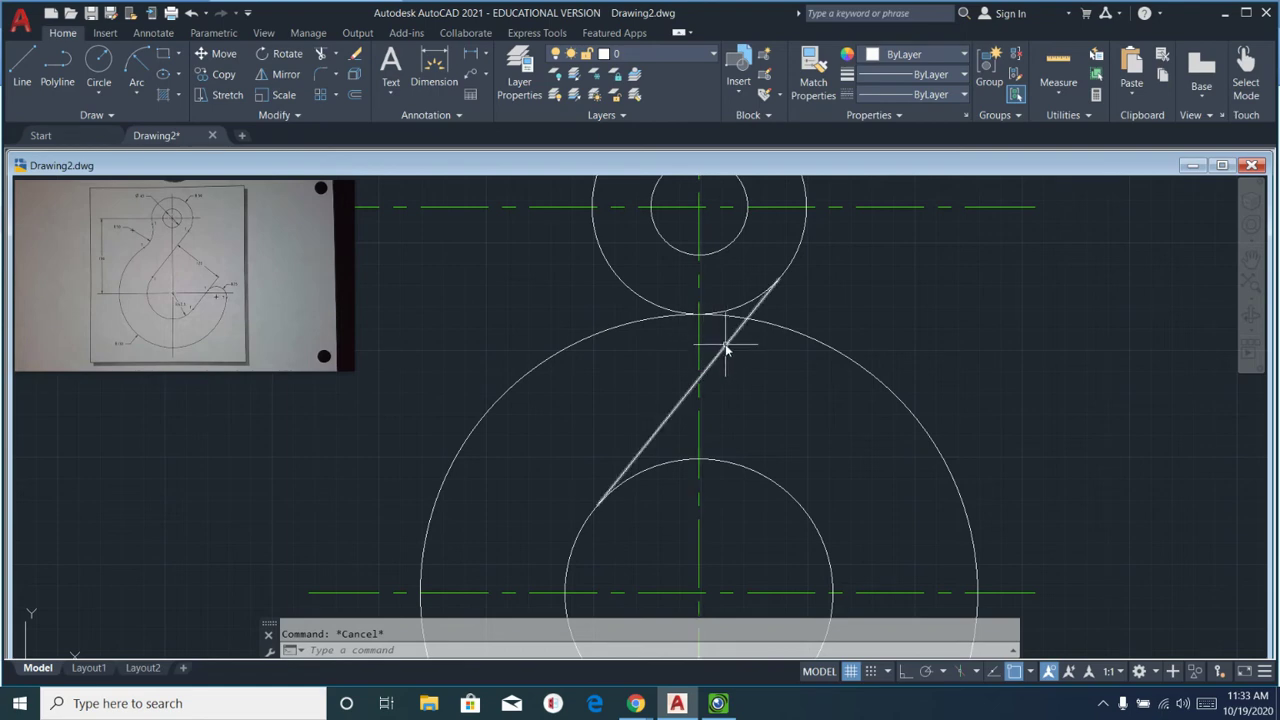
left_click(486, 55)
left_click(505, 147)
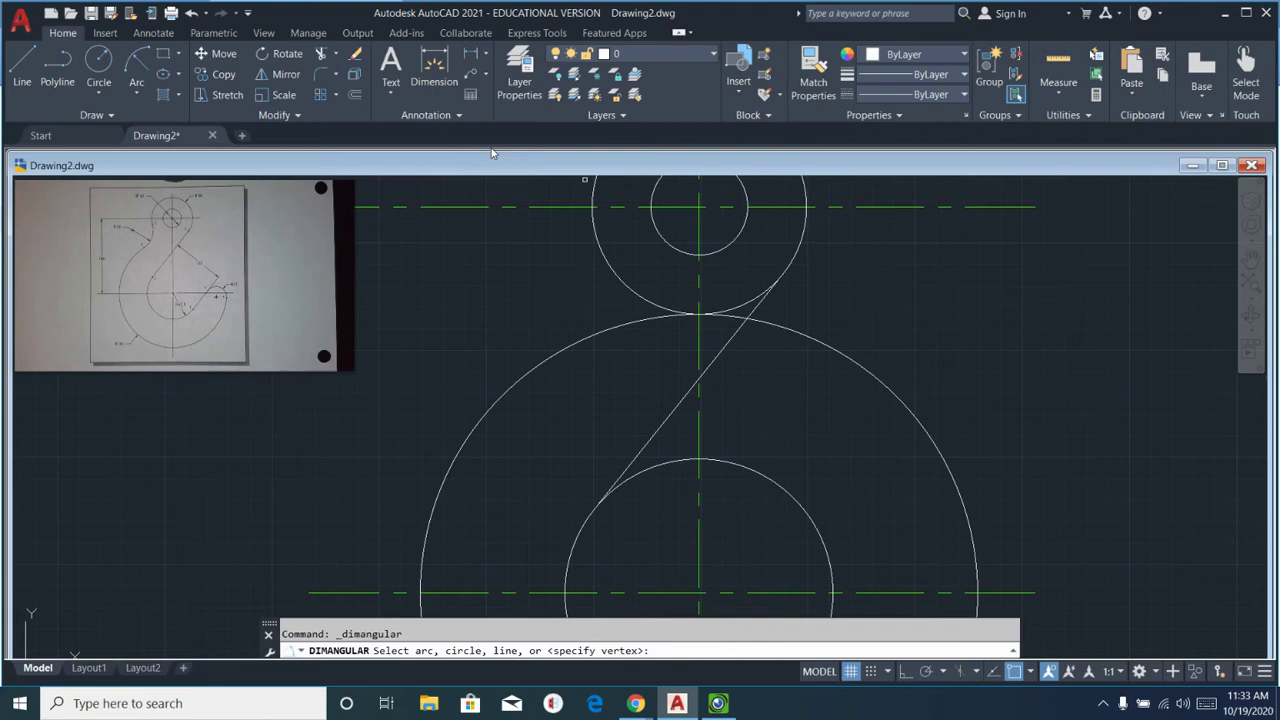
left_click(699, 345)
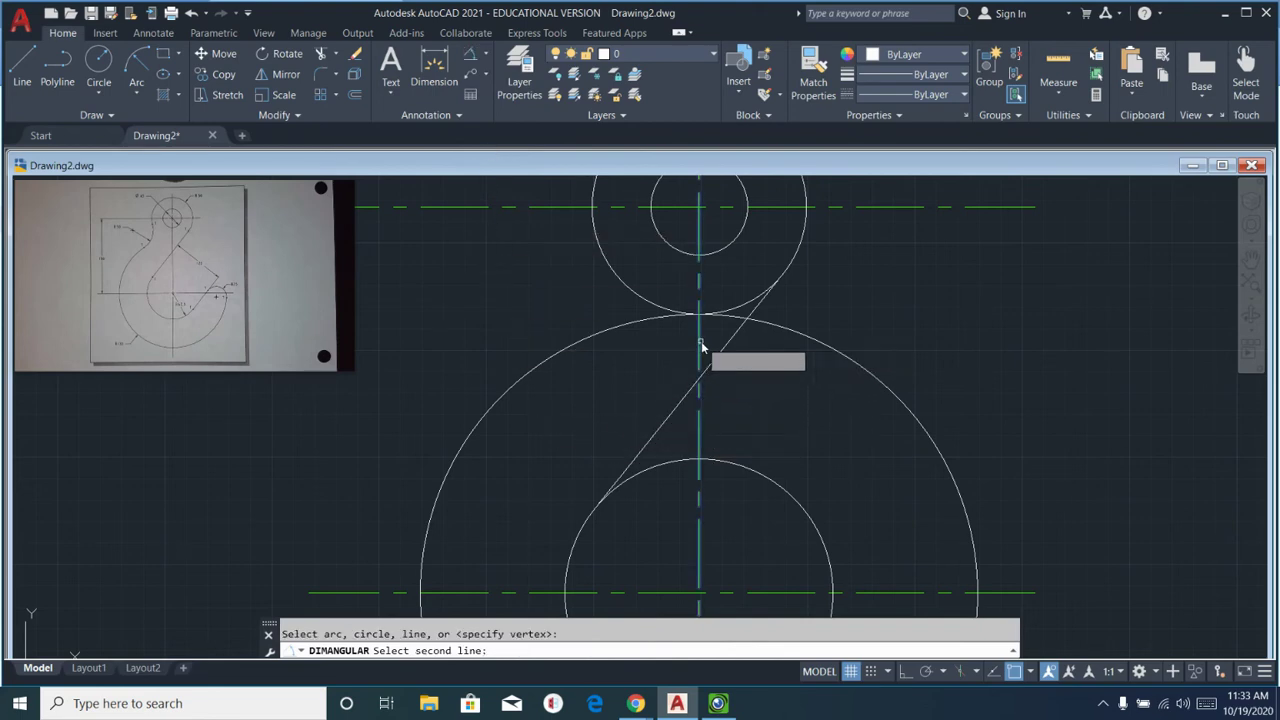
left_click(722, 352)
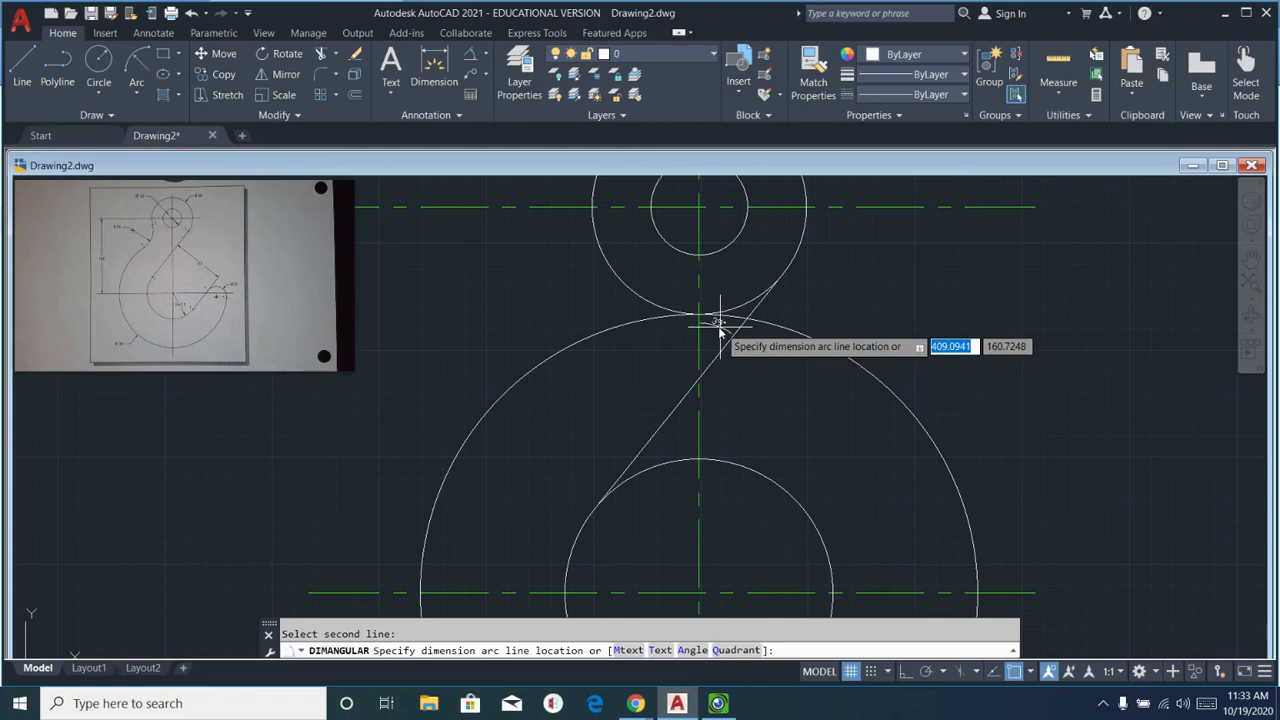
right_click(718, 330)
left_click(745, 340)
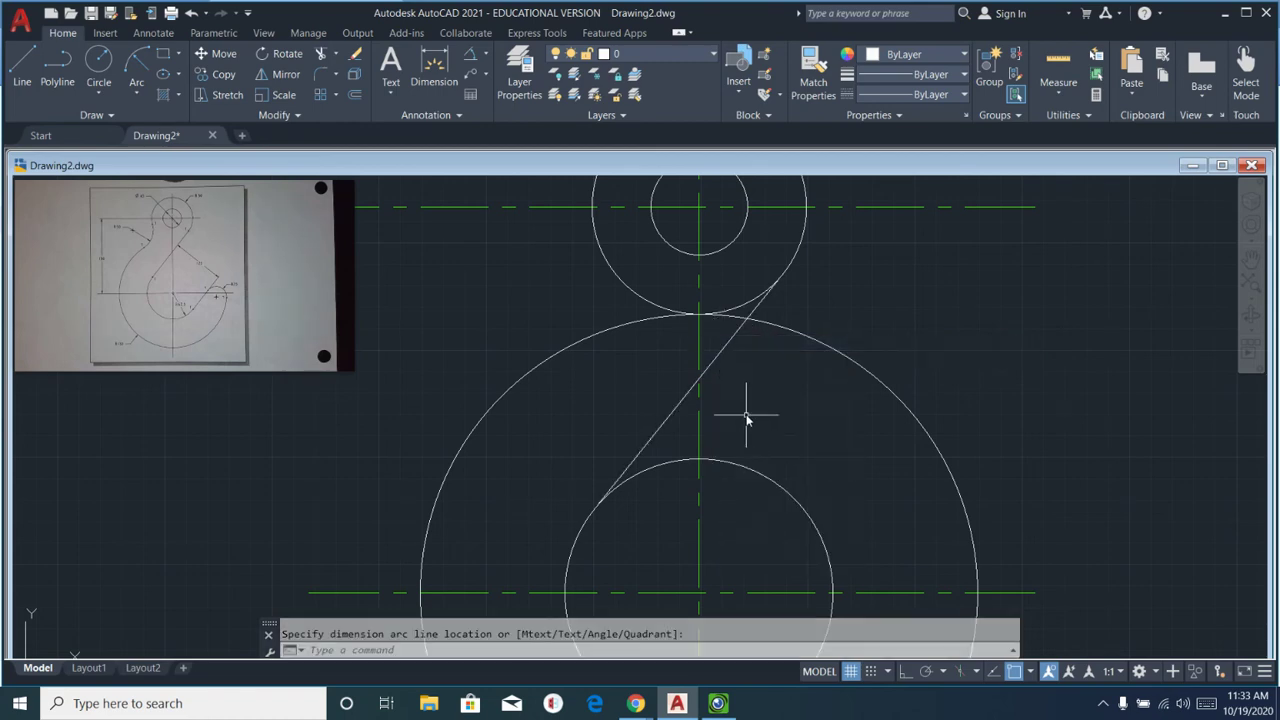
scroll(746, 418, "down", 2)
mouse_move(743, 423)
middle_mouse_down()
mouse_move(714, 323)
mouse_move(612, 310)
mouse_move(600, 314)
mouse_move(606, 335)
middle_mouse_up()
mouse_move(283, 274)
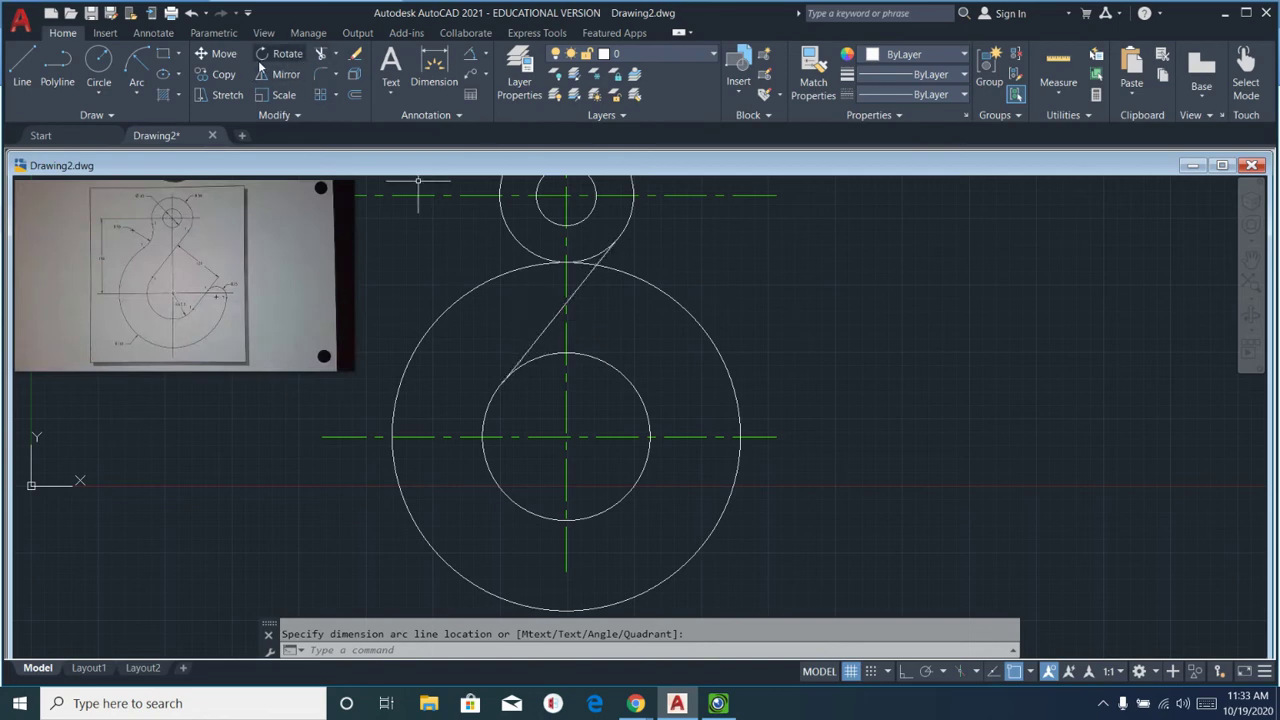
Offset the slanted line 125 units to create a parallel copy on its right side.
left_click(354, 95)
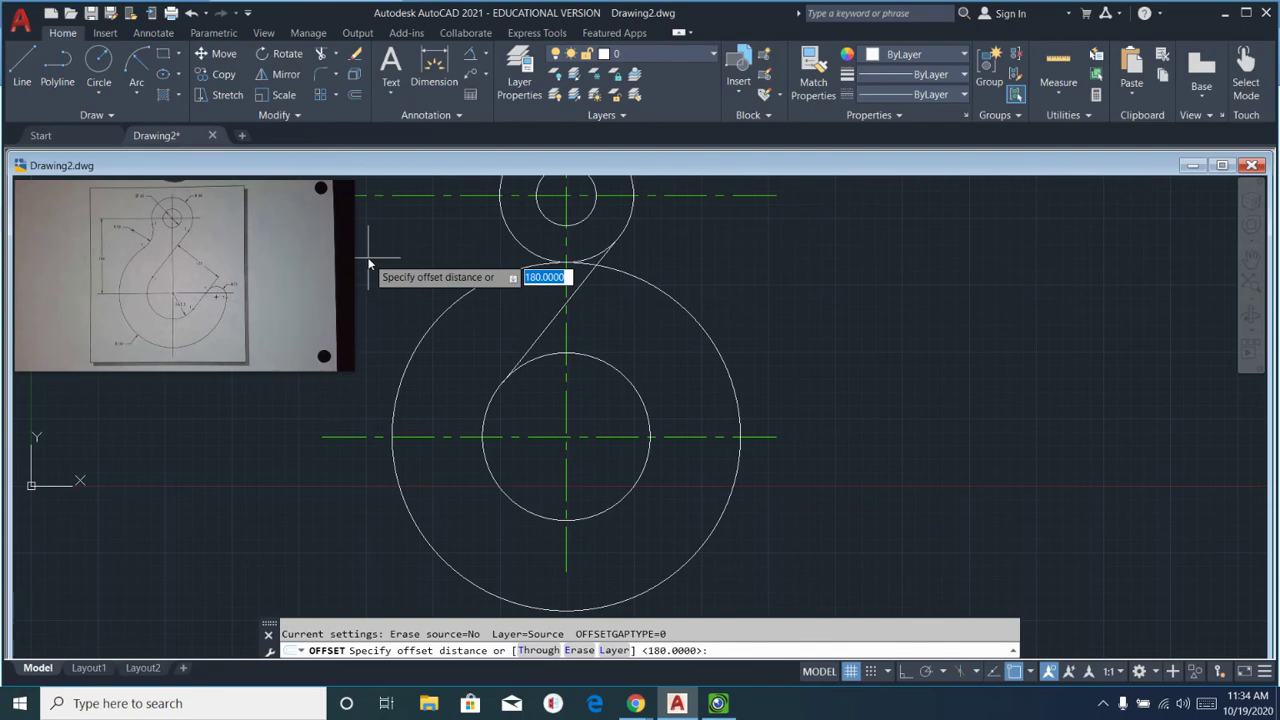
type("125")
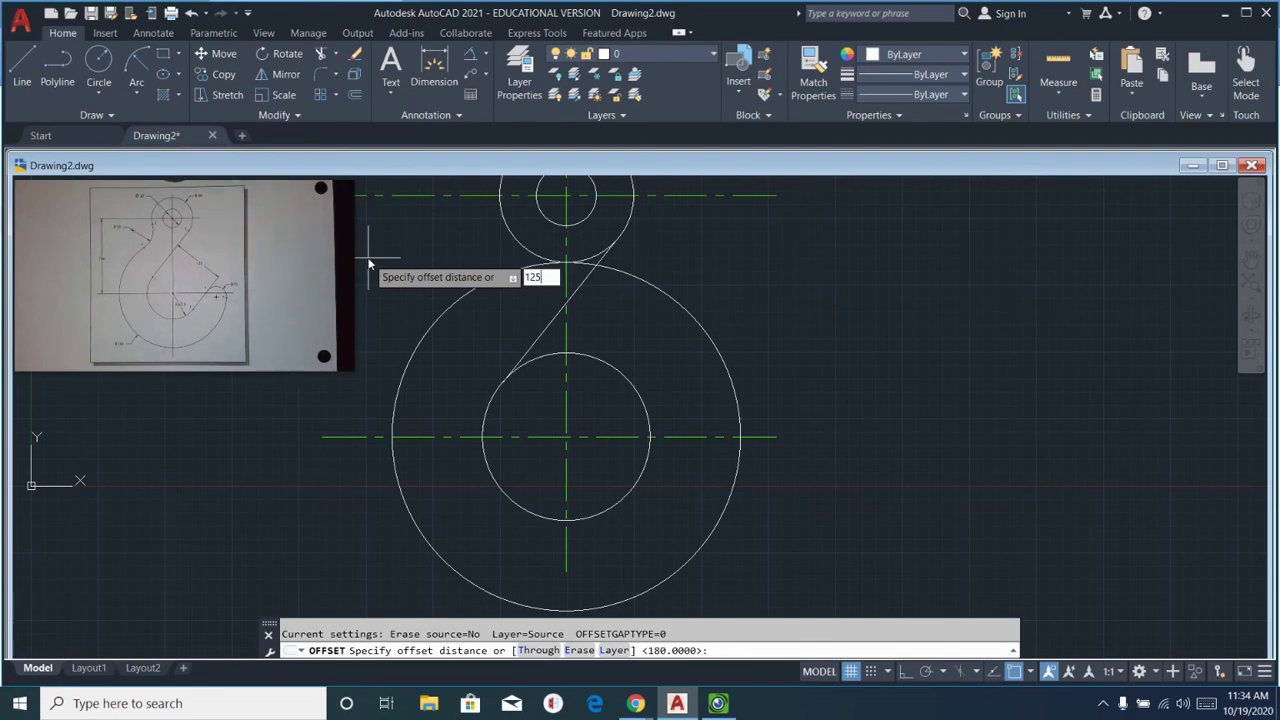
key("Return")
left_click(574, 290)
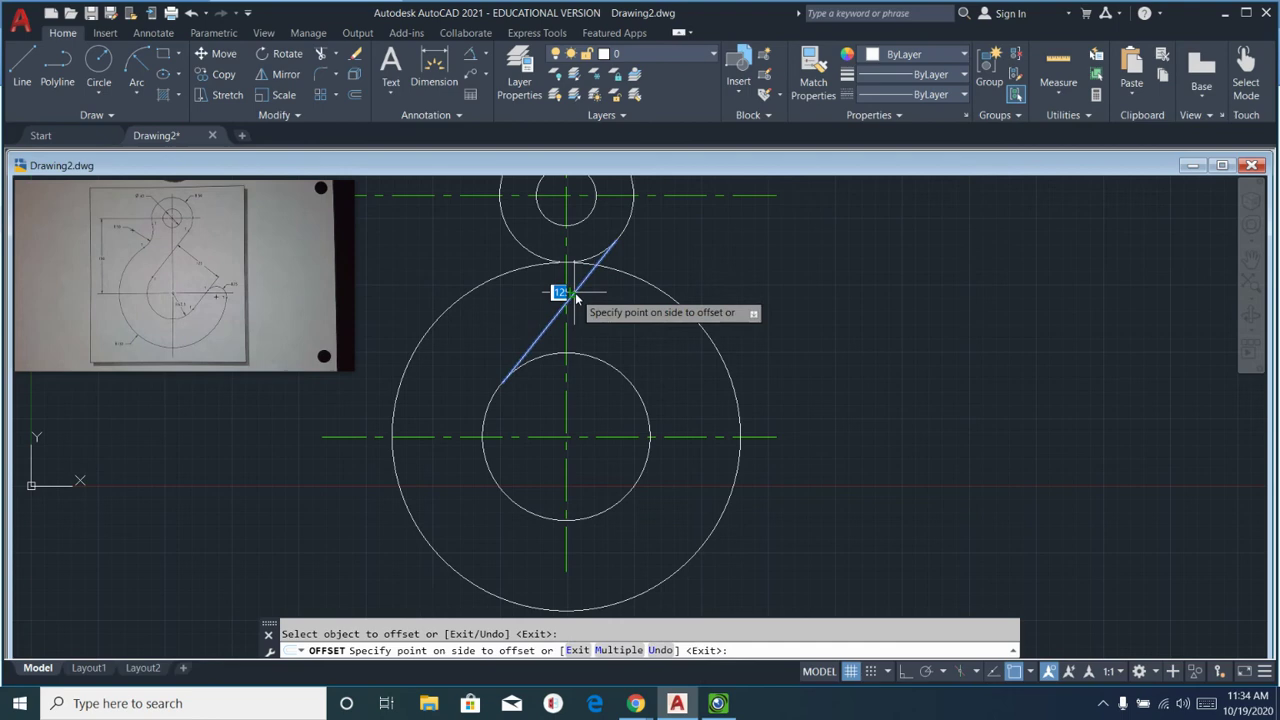
left_click(678, 316)
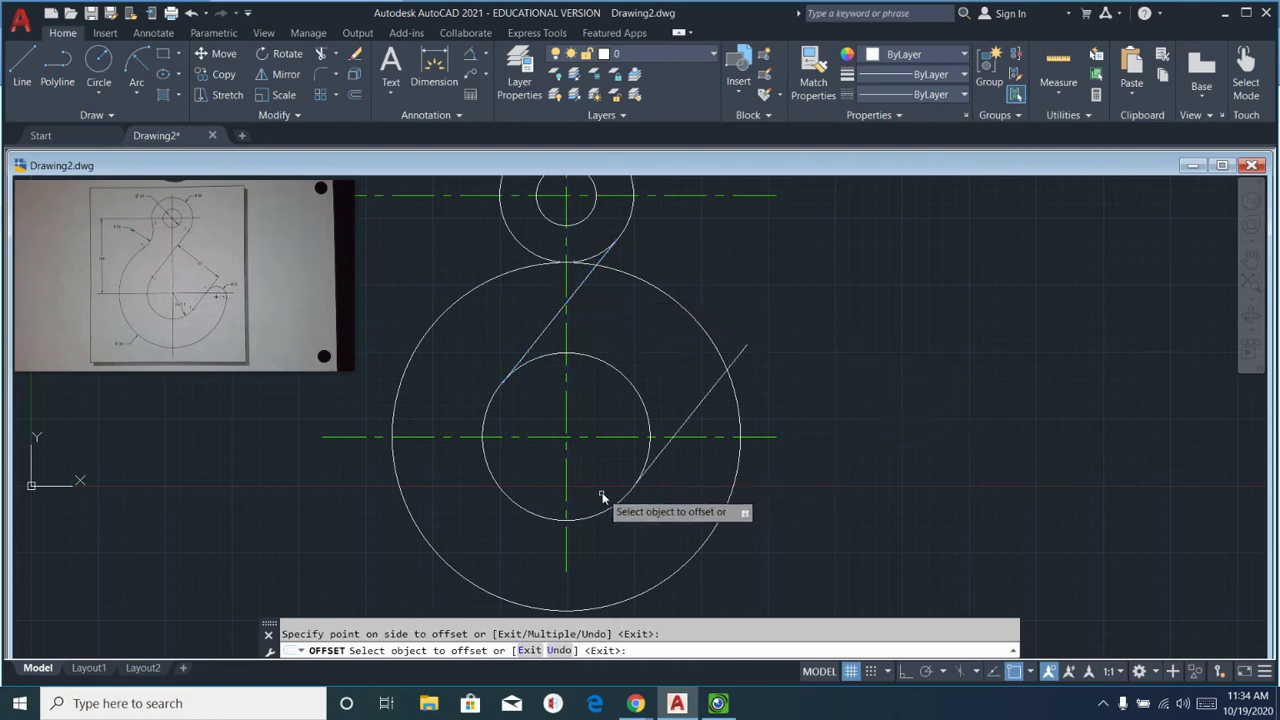
scroll(606, 490, "up", 4)
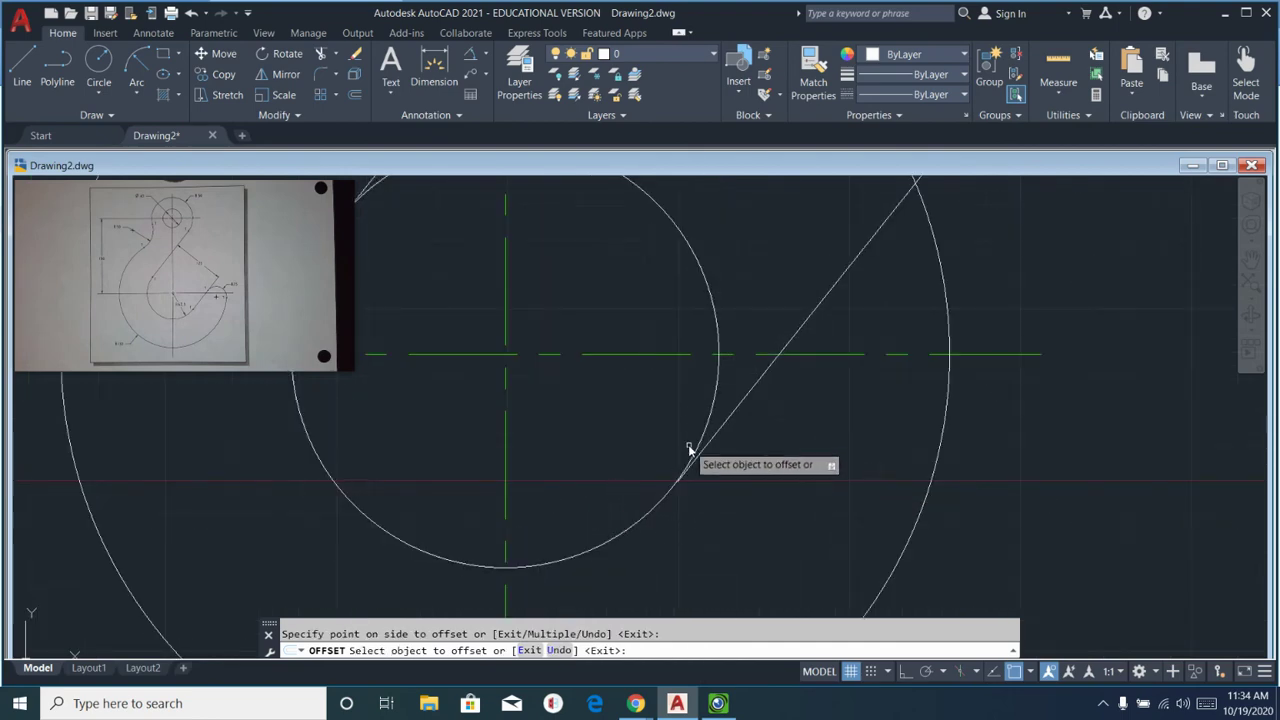
scroll(694, 457, "down", 4)
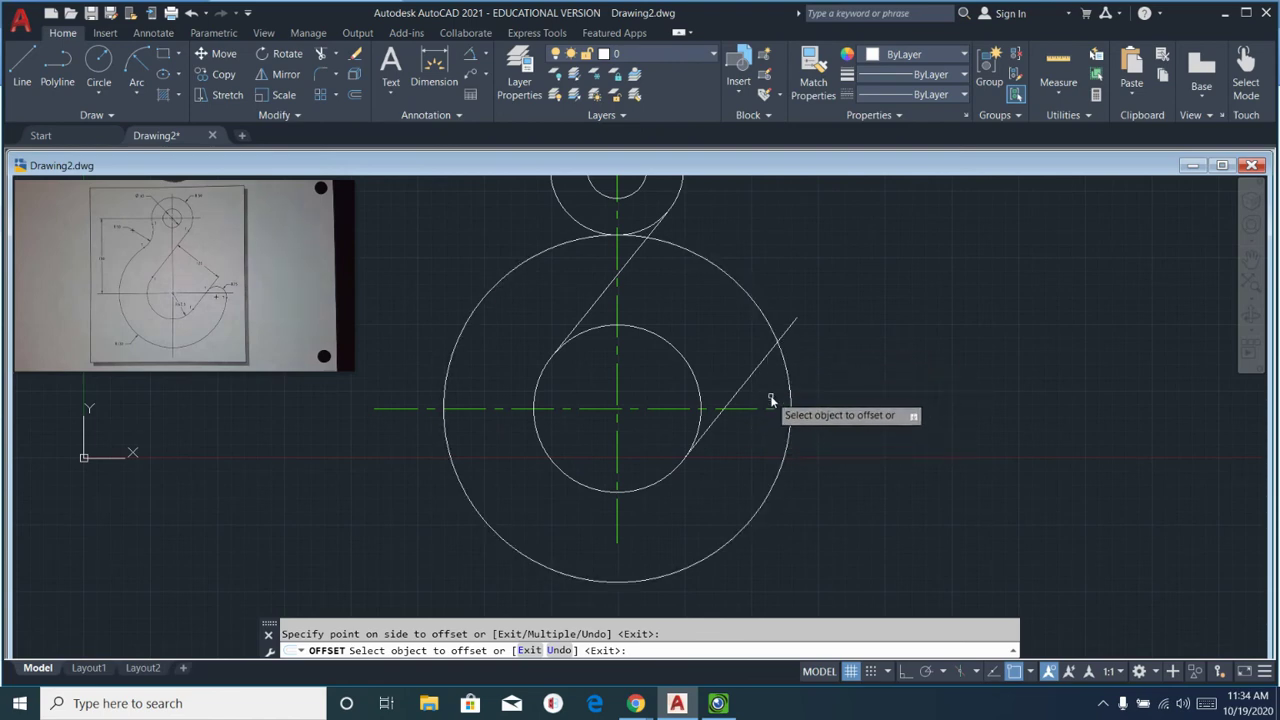
mouse_move(234, 366)
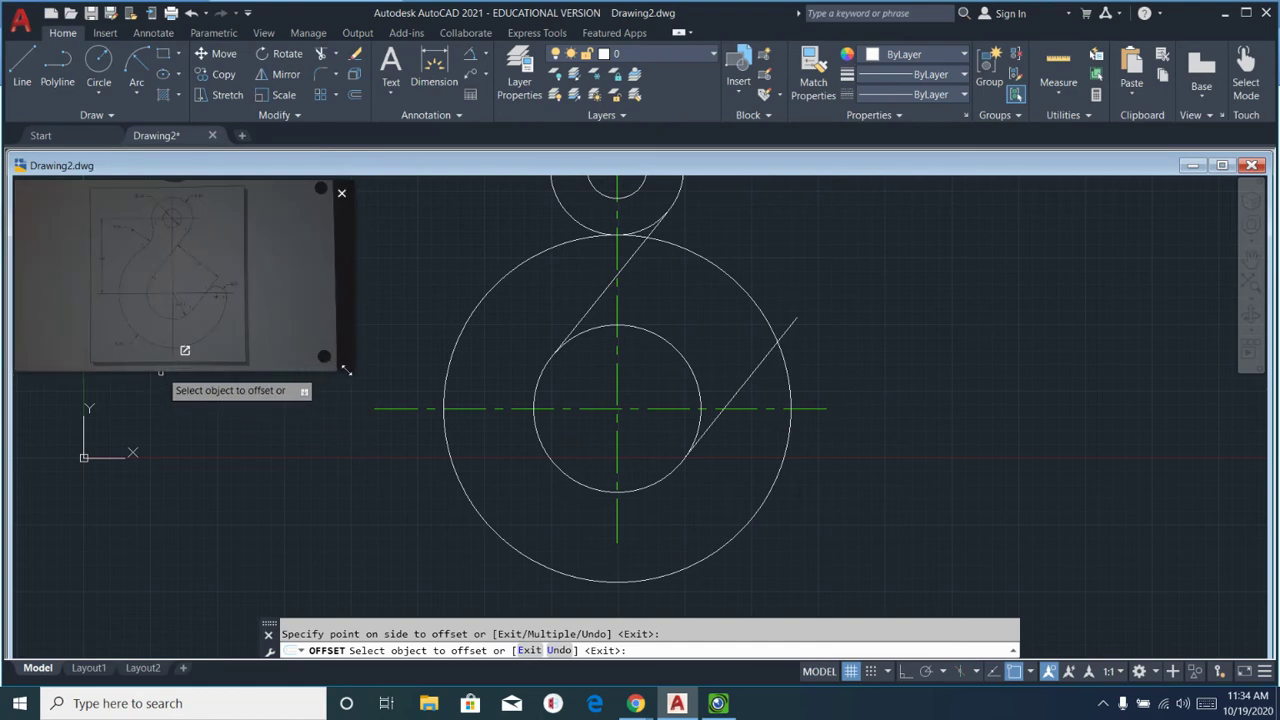
left_click_drag(346, 370, 800, 535)
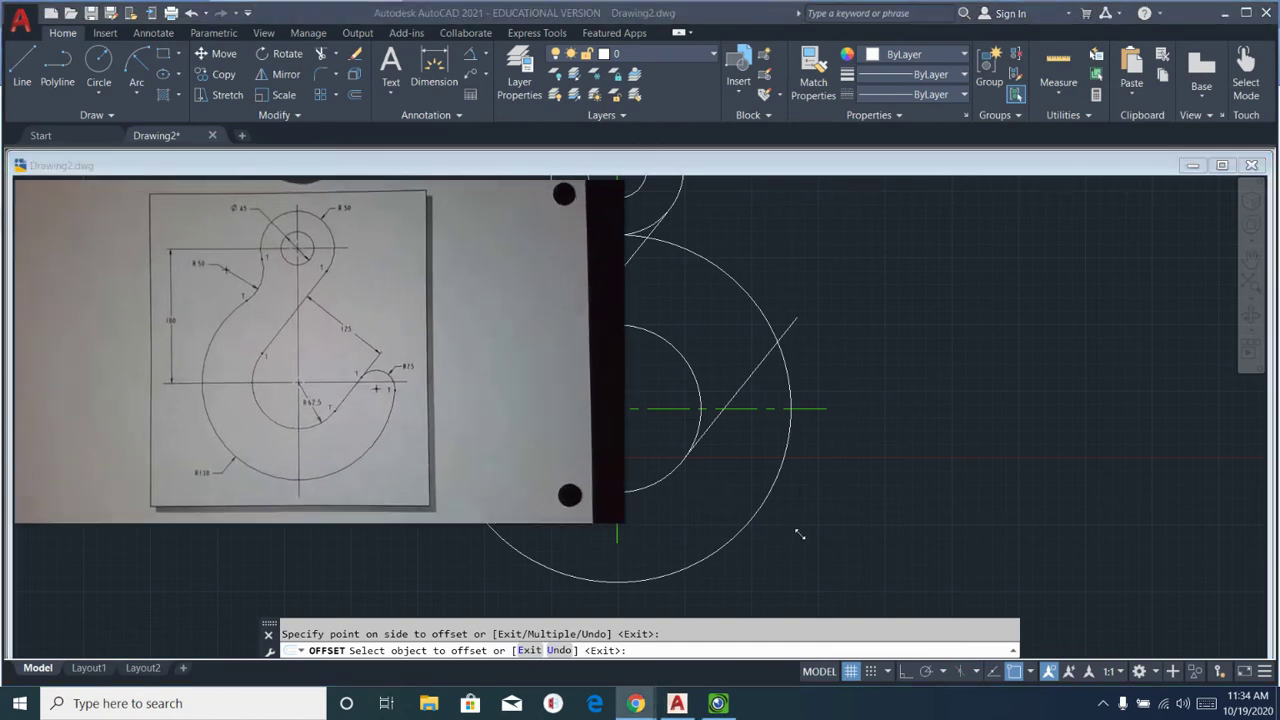
mouse_move(409, 400)
left_click_drag(622, 521, 452, 340)
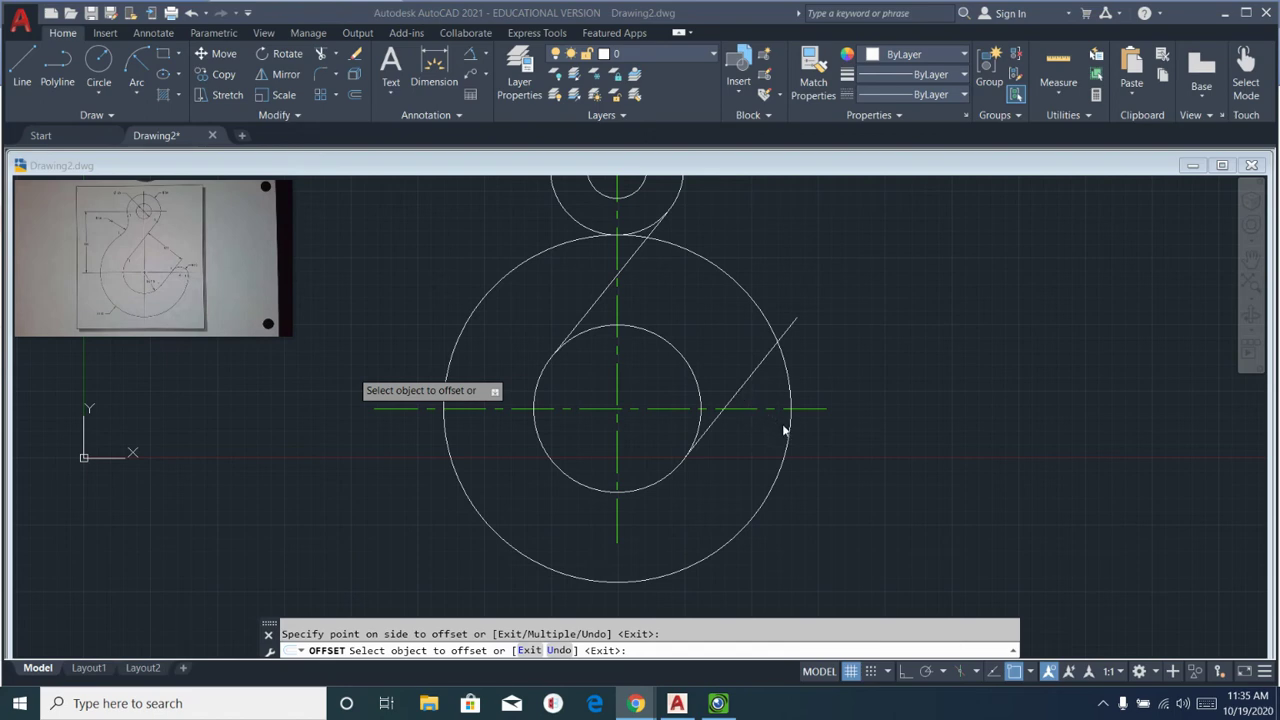
mouse_move(234, 319)
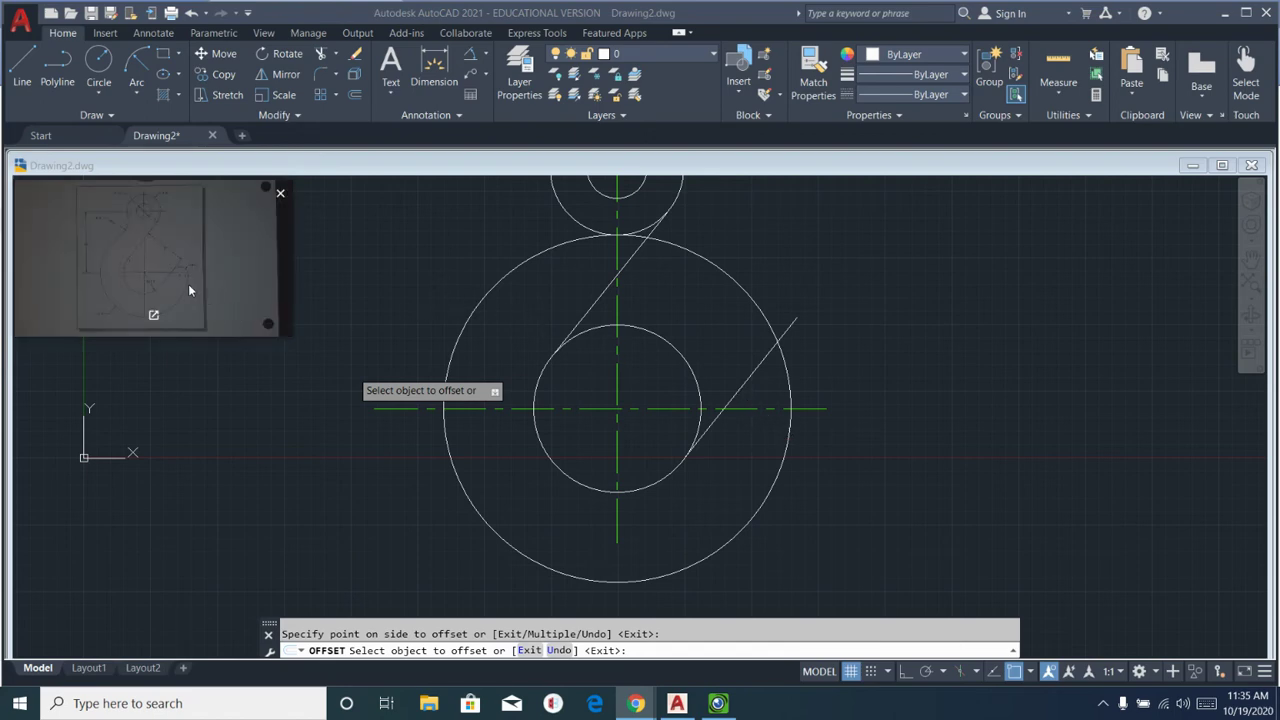
Draw a radius-25 circle tangent to the 130-radius circle and the offset slanted line.
left_click(99, 95)
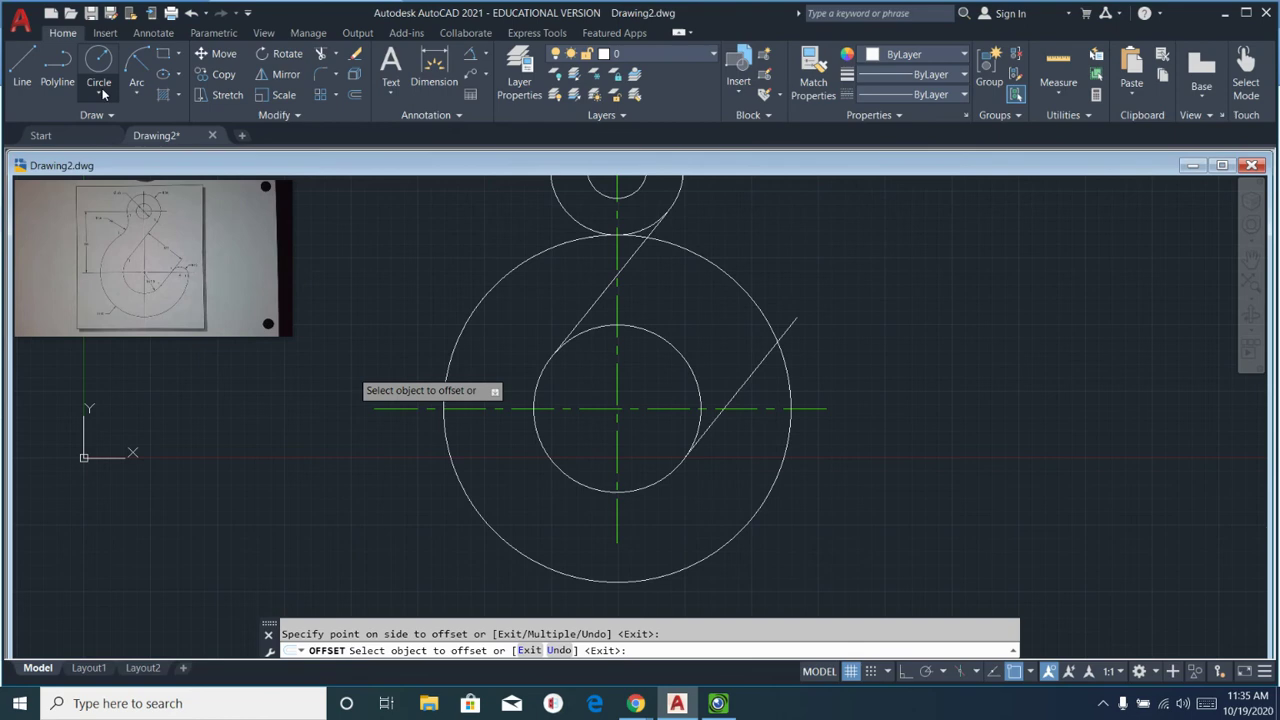
left_click(97, 95)
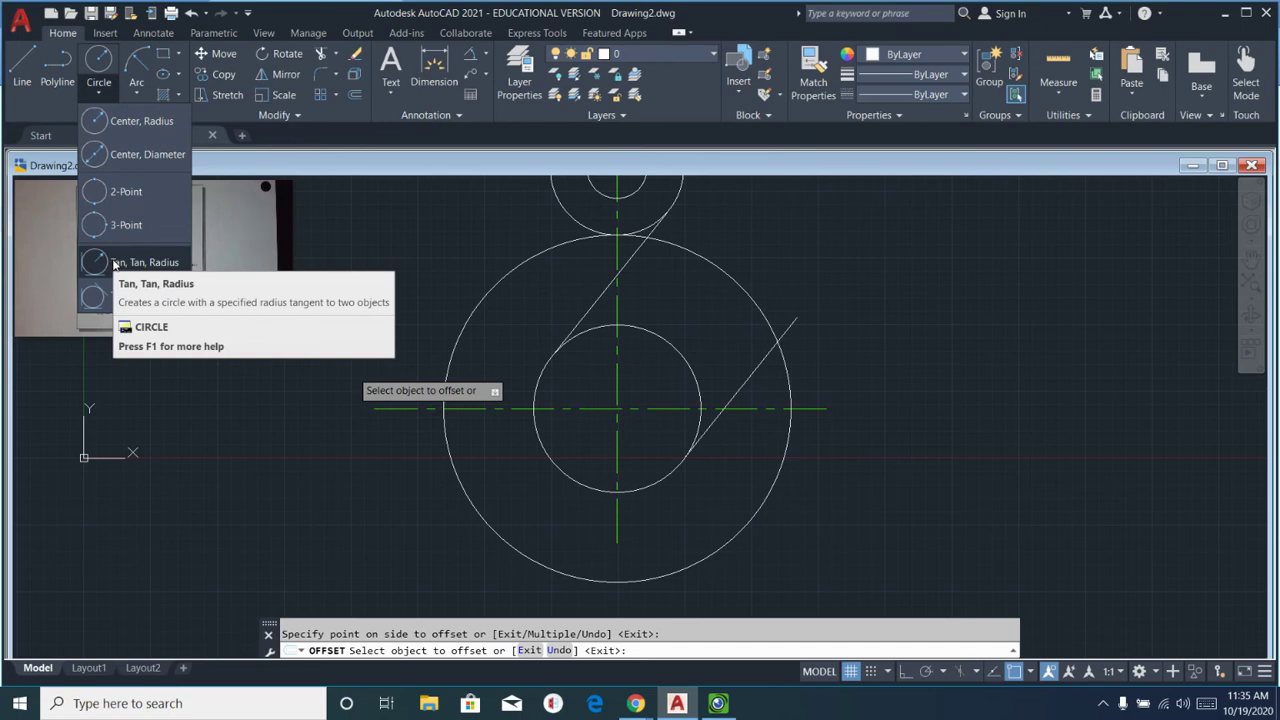
left_click(113, 263)
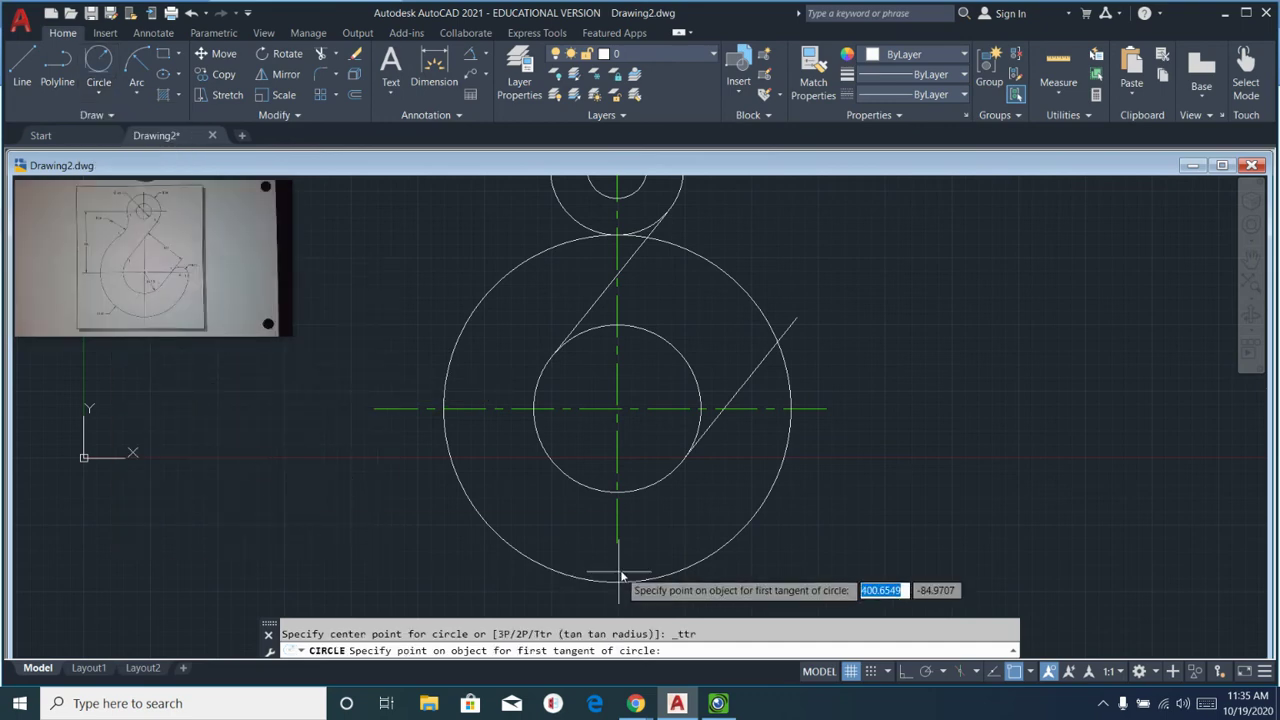
left_click(783, 448)
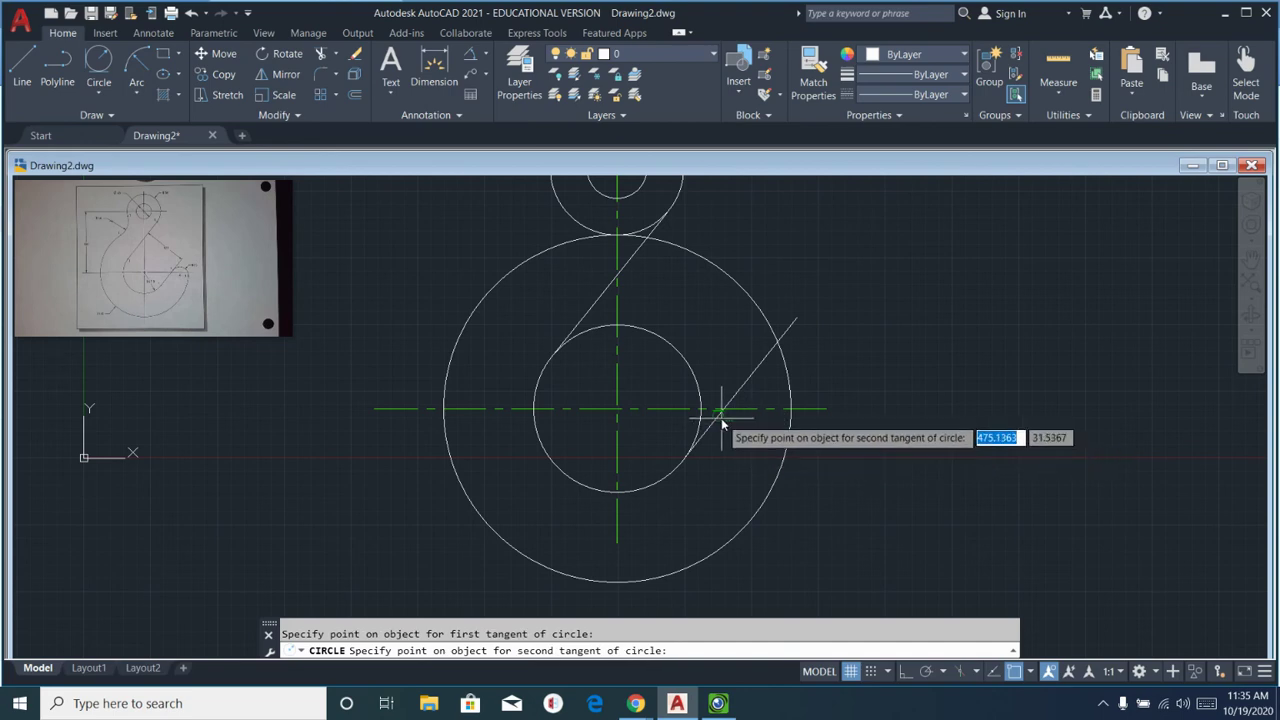
left_click(715, 428)
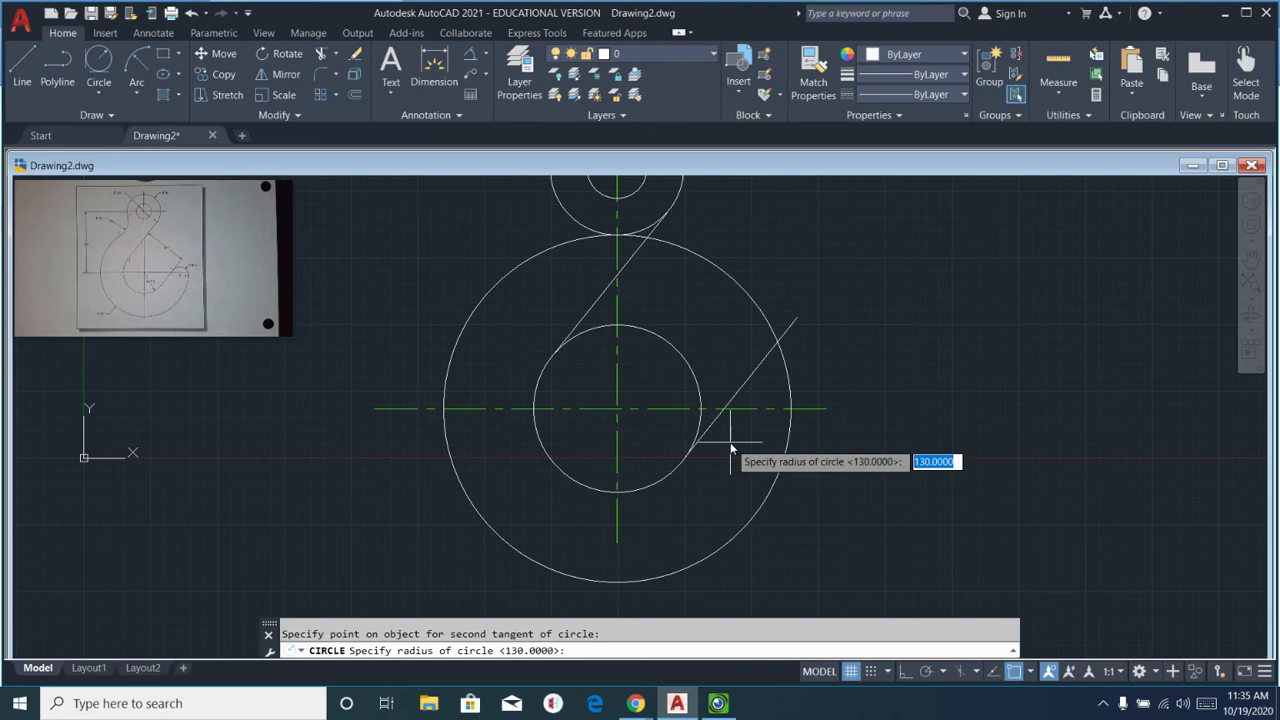
key("Return")
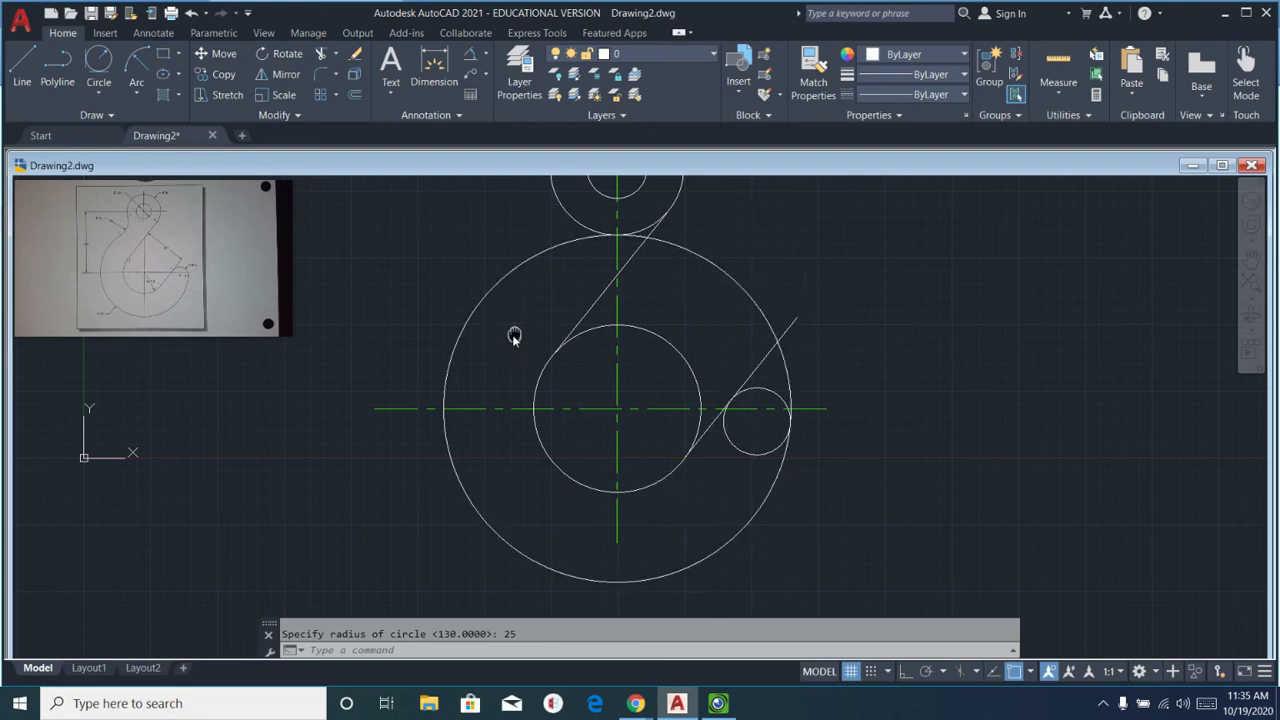
mouse_move(513, 337)
middle_mouse_down()
mouse_move(530, 403)
mouse_move(615, 447)
middle_mouse_up()
mouse_move(115, 226)
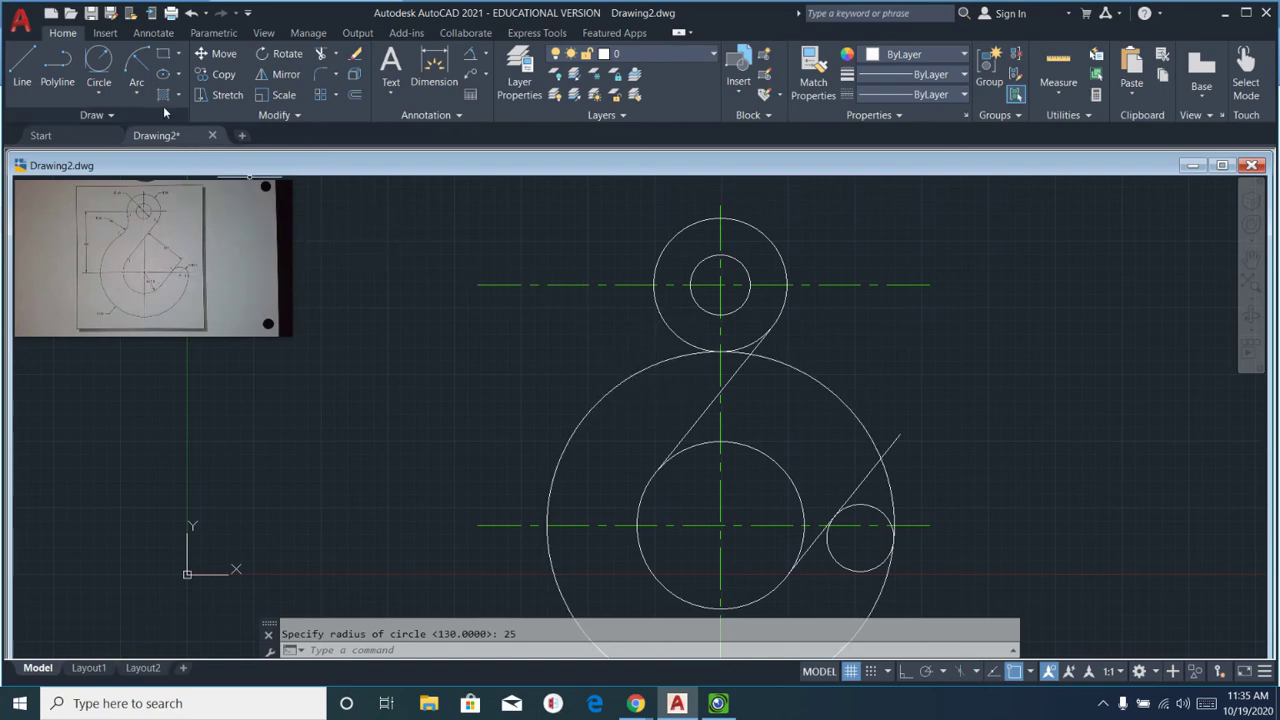
Draw a radius-50 circle tangent to the large circle's upper-left arc and the upper circle's left edge.
left_click(110, 79)
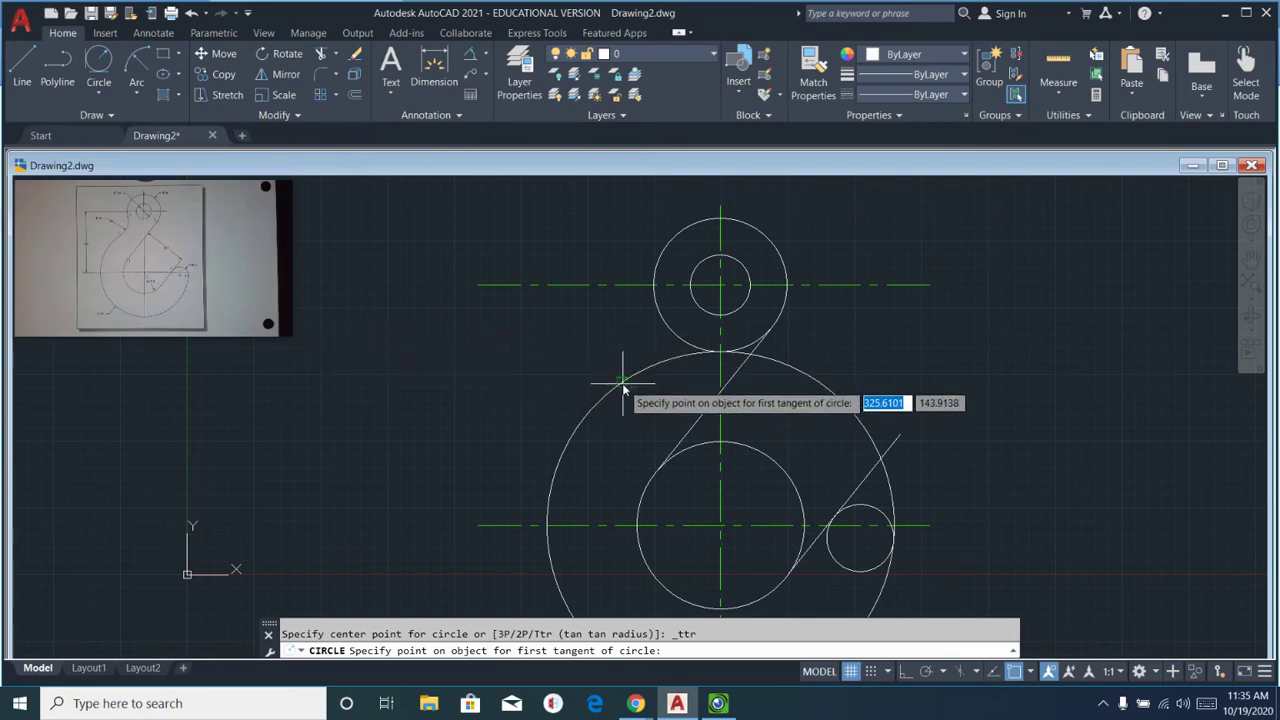
left_click(623, 372)
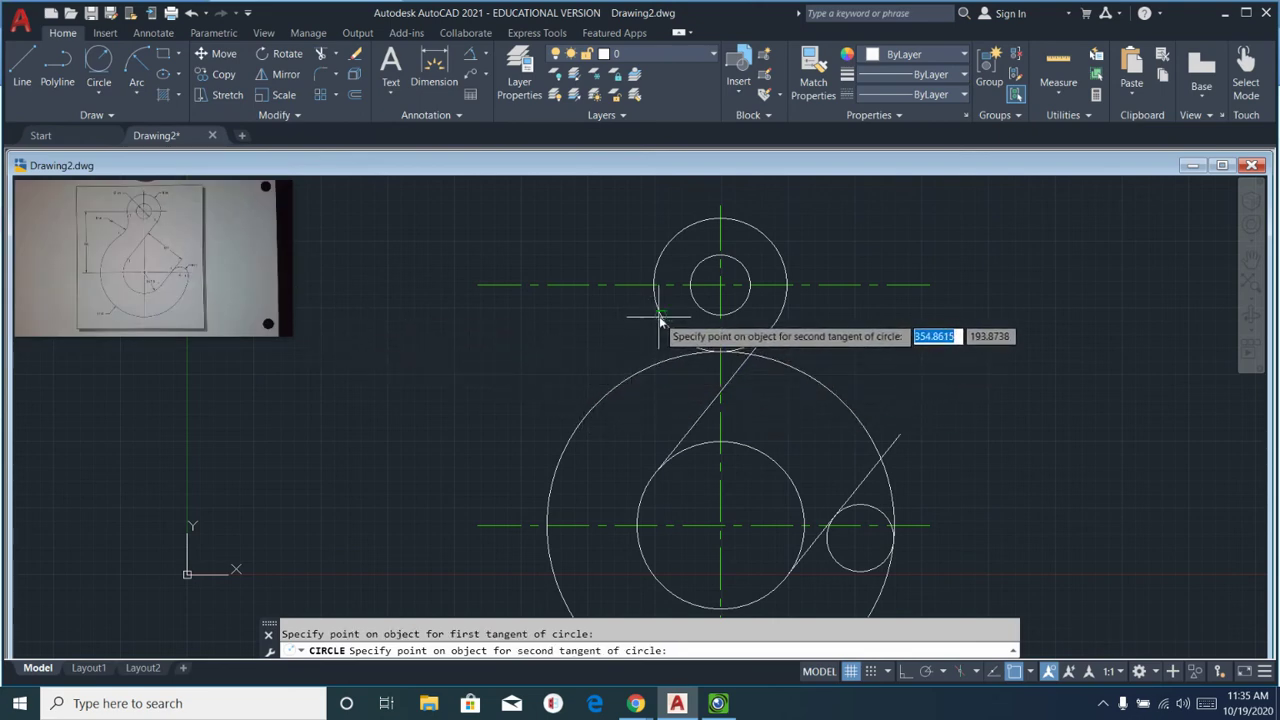
left_click(660, 317)
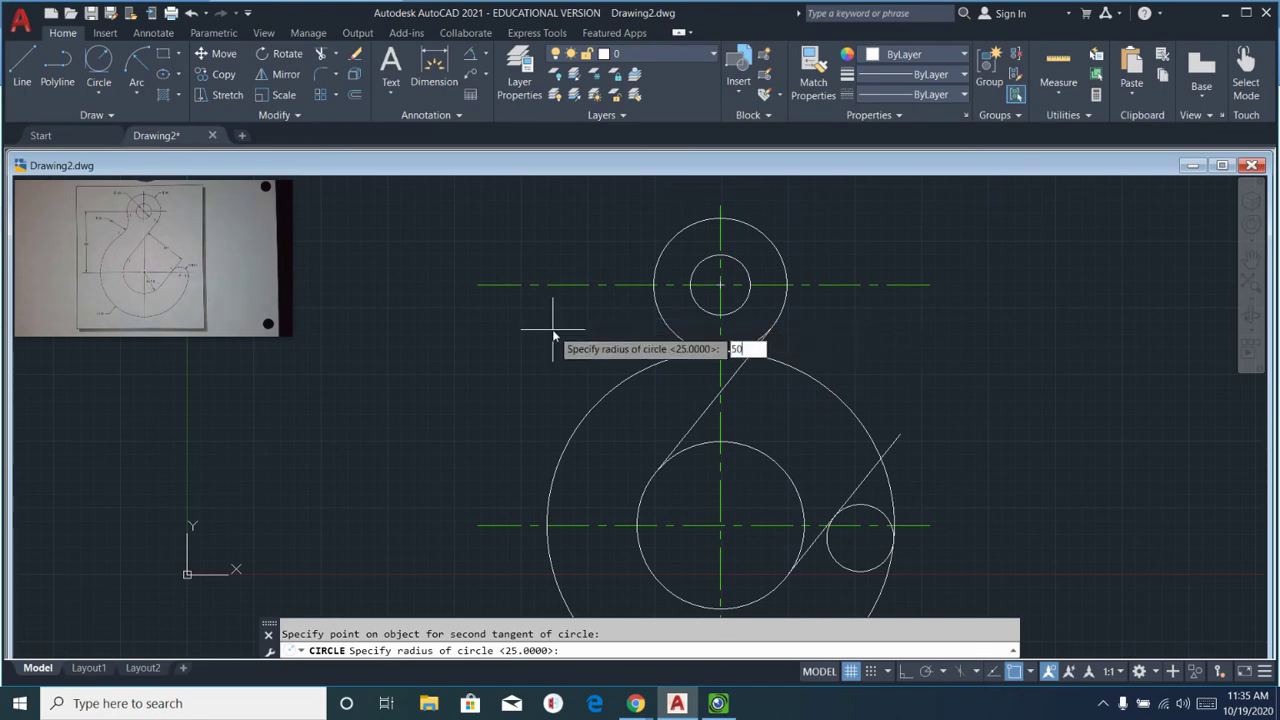
key("Return")
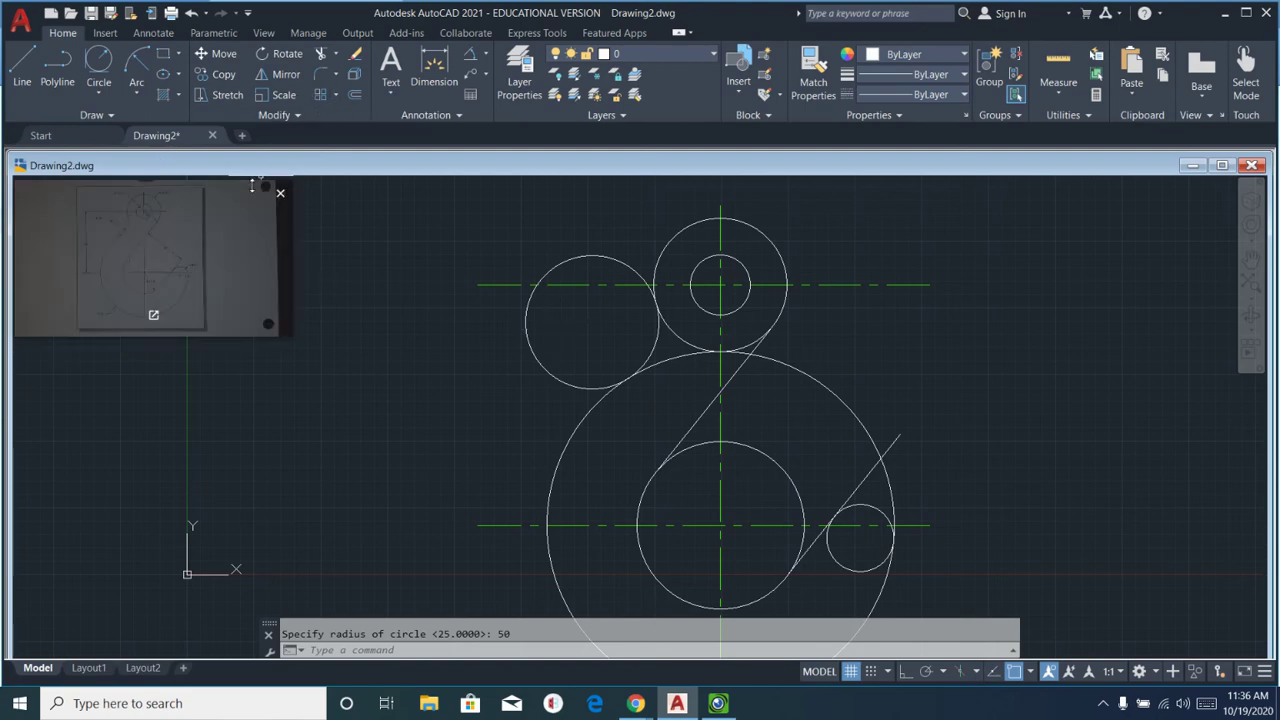
left_click(321, 55)
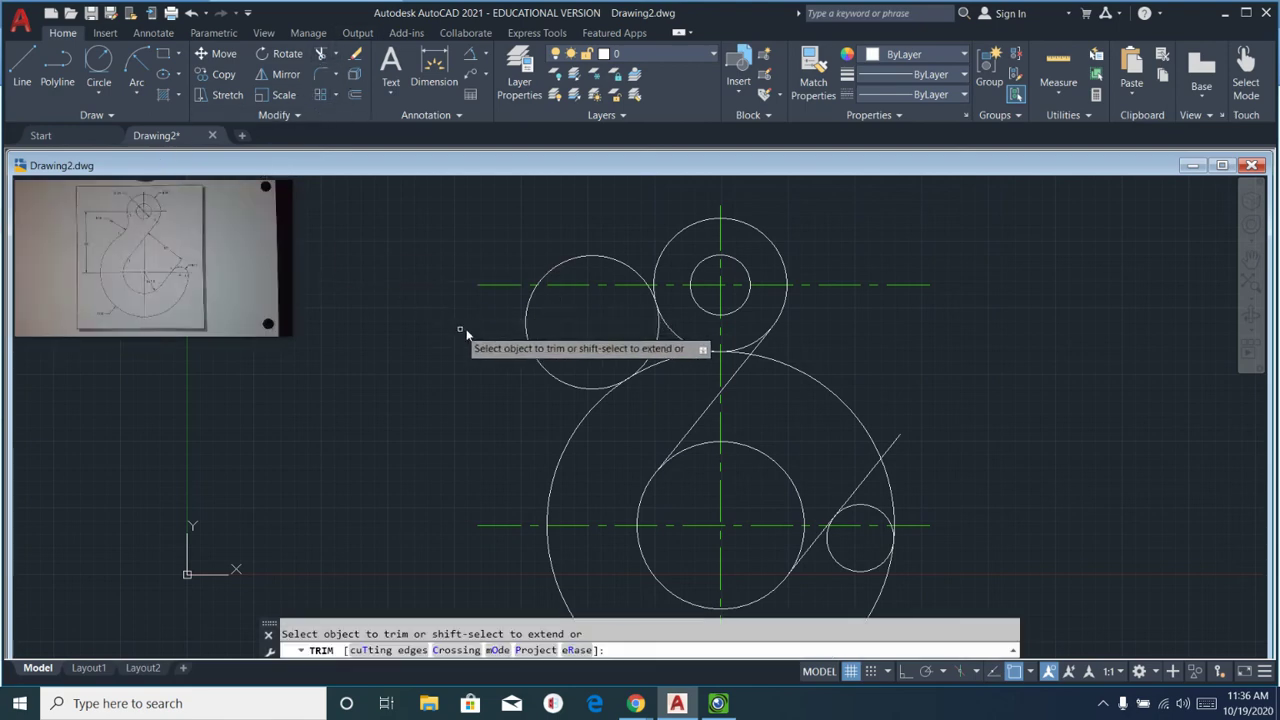
left_click(545, 372)
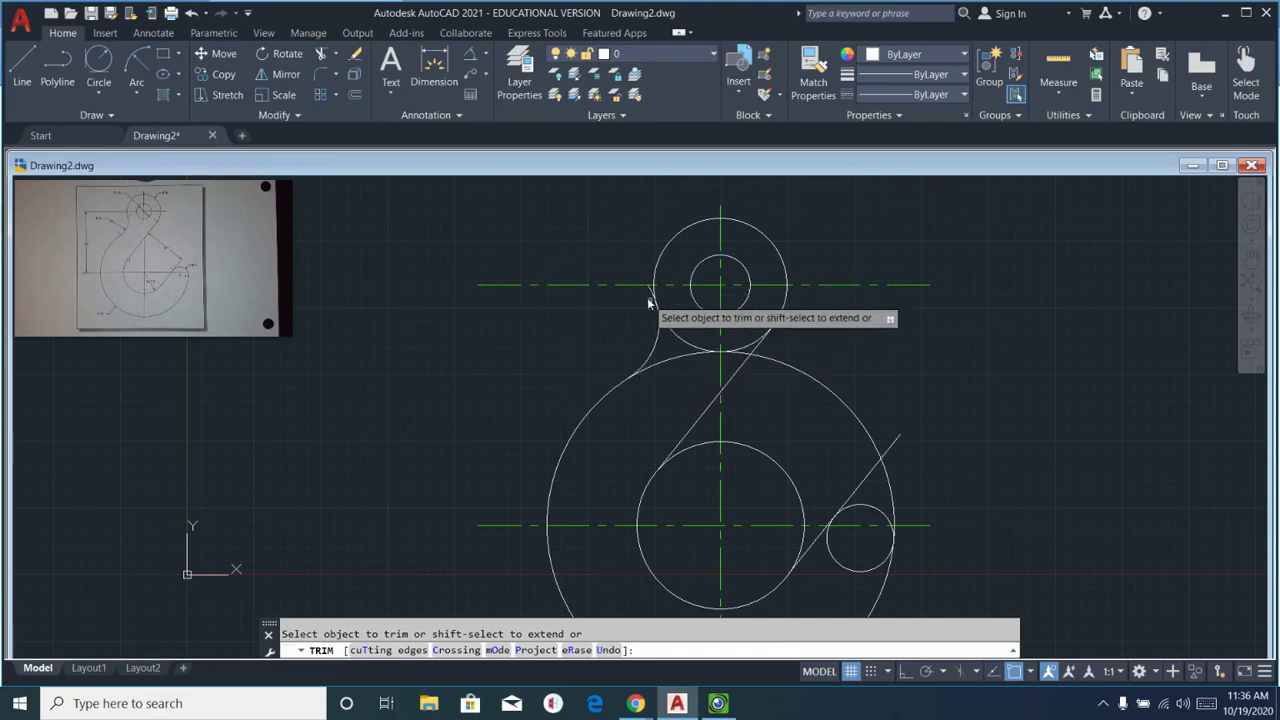
scroll(652, 300, "up", 5)
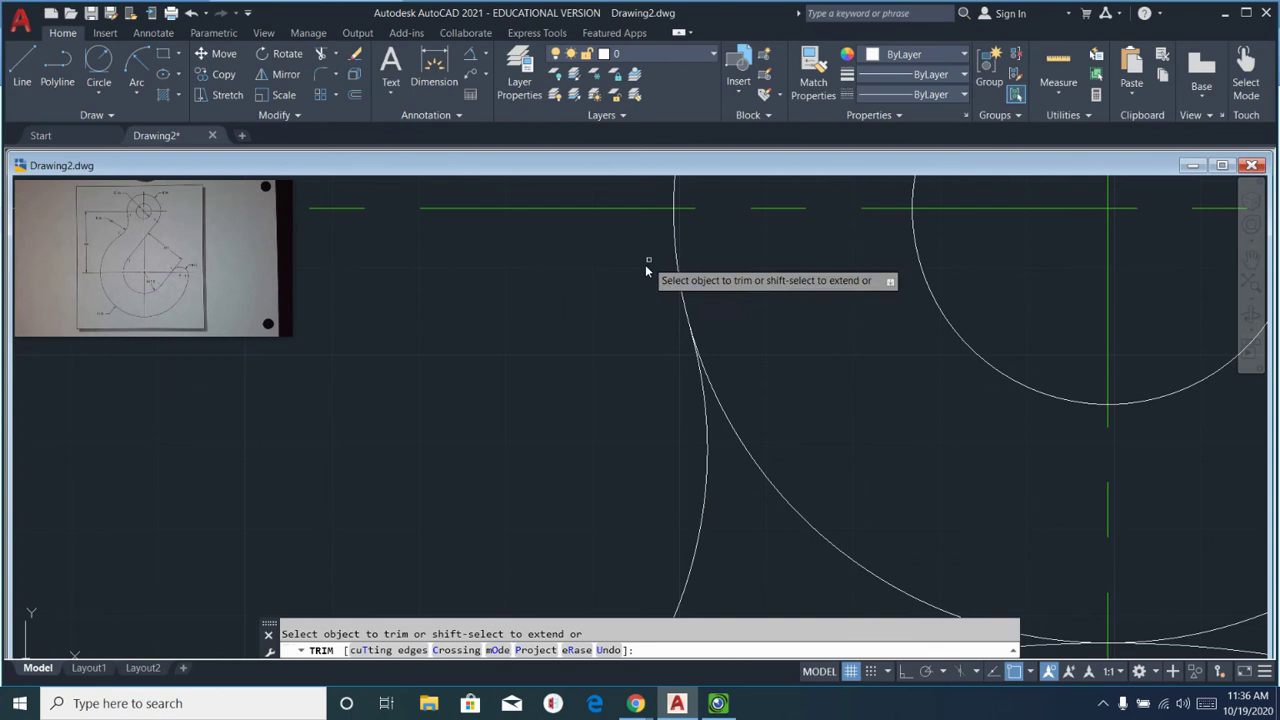
scroll(645, 264, "down", 5)
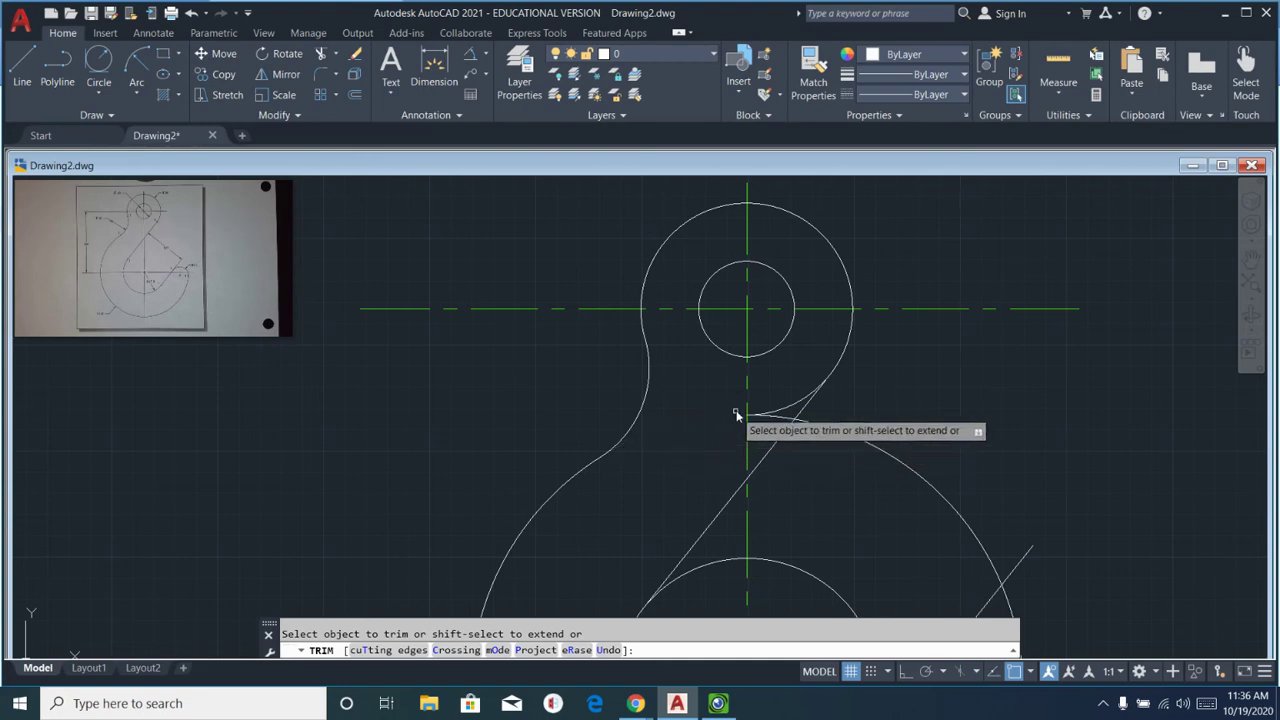
left_click(786, 413)
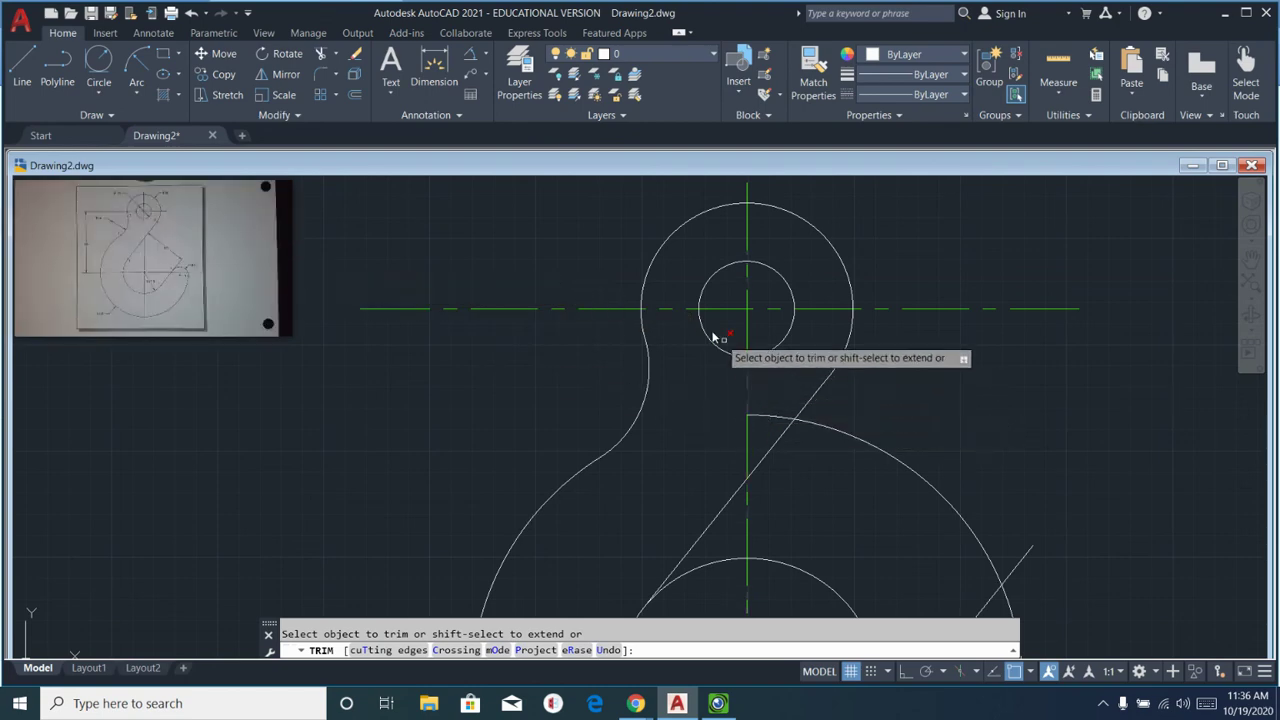
scroll(681, 466, "down", 4)
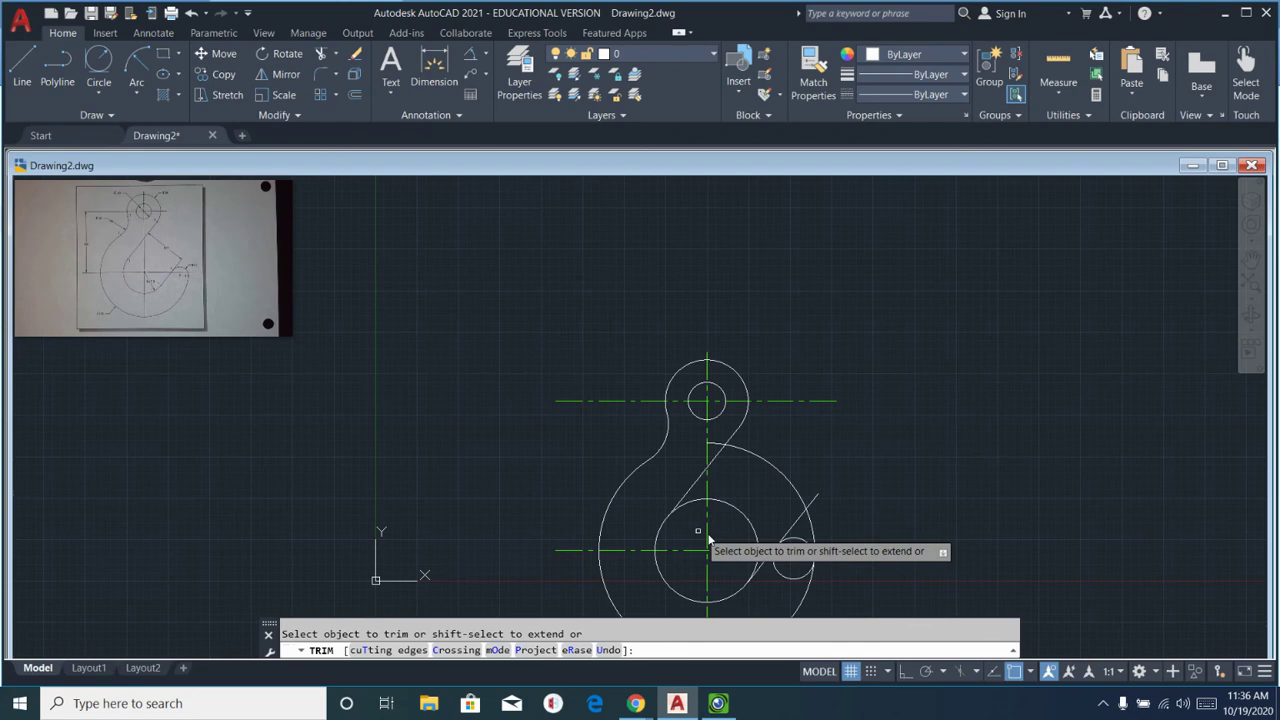
left_click(802, 501)
left_click(716, 450)
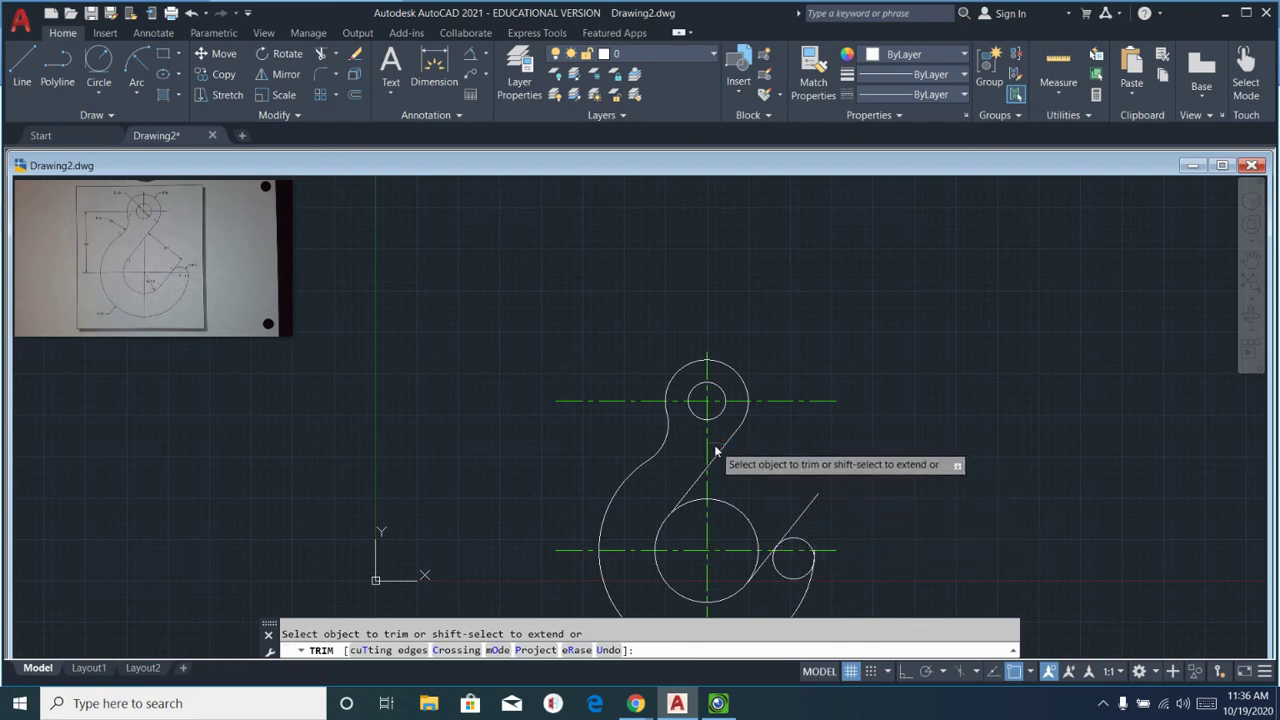
mouse_move(544, 470)
middle_mouse_down()
mouse_move(557, 150)
mouse_move(557, 249)
middle_mouse_up()
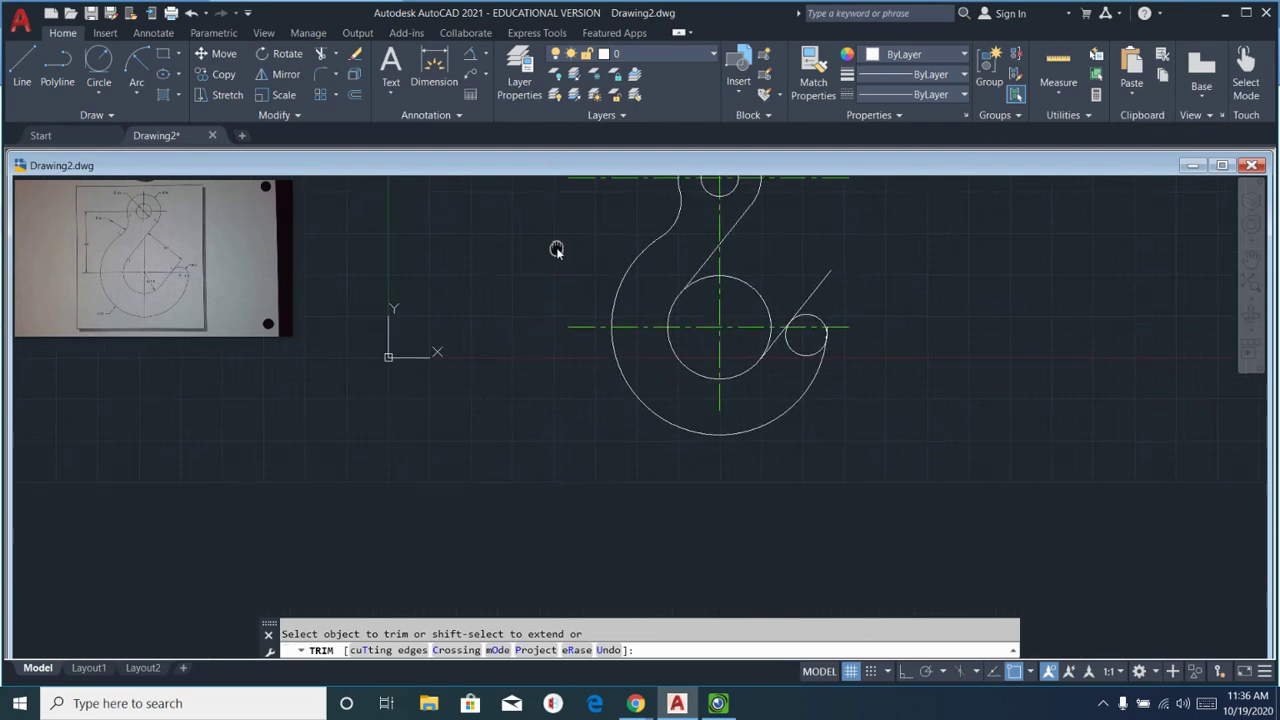
left_click(797, 307)
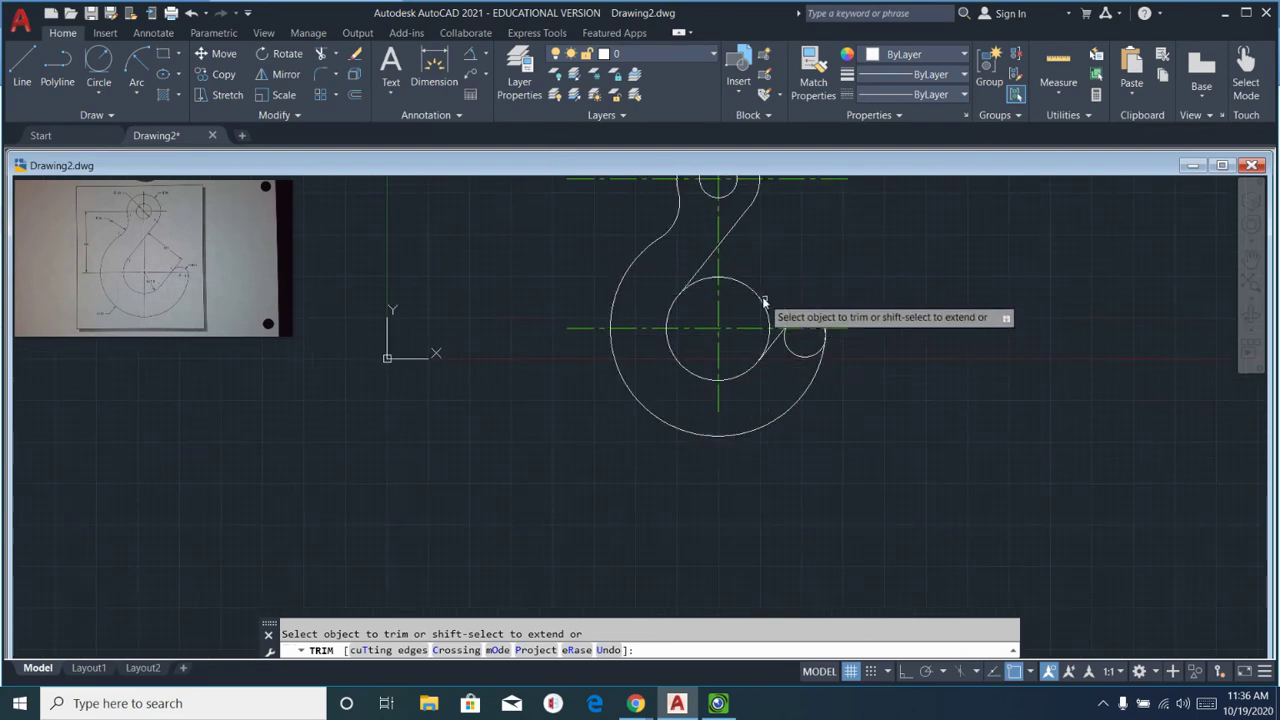
left_click(757, 296)
left_click(706, 282)
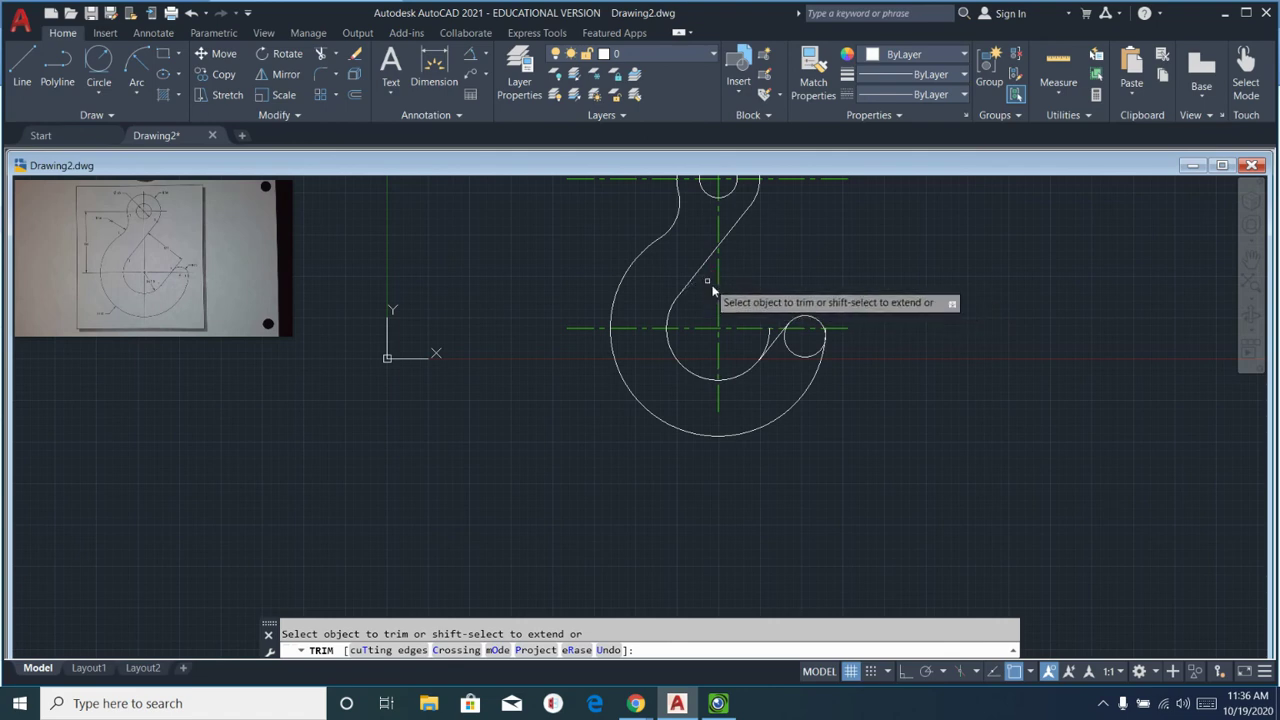
left_click(767, 342)
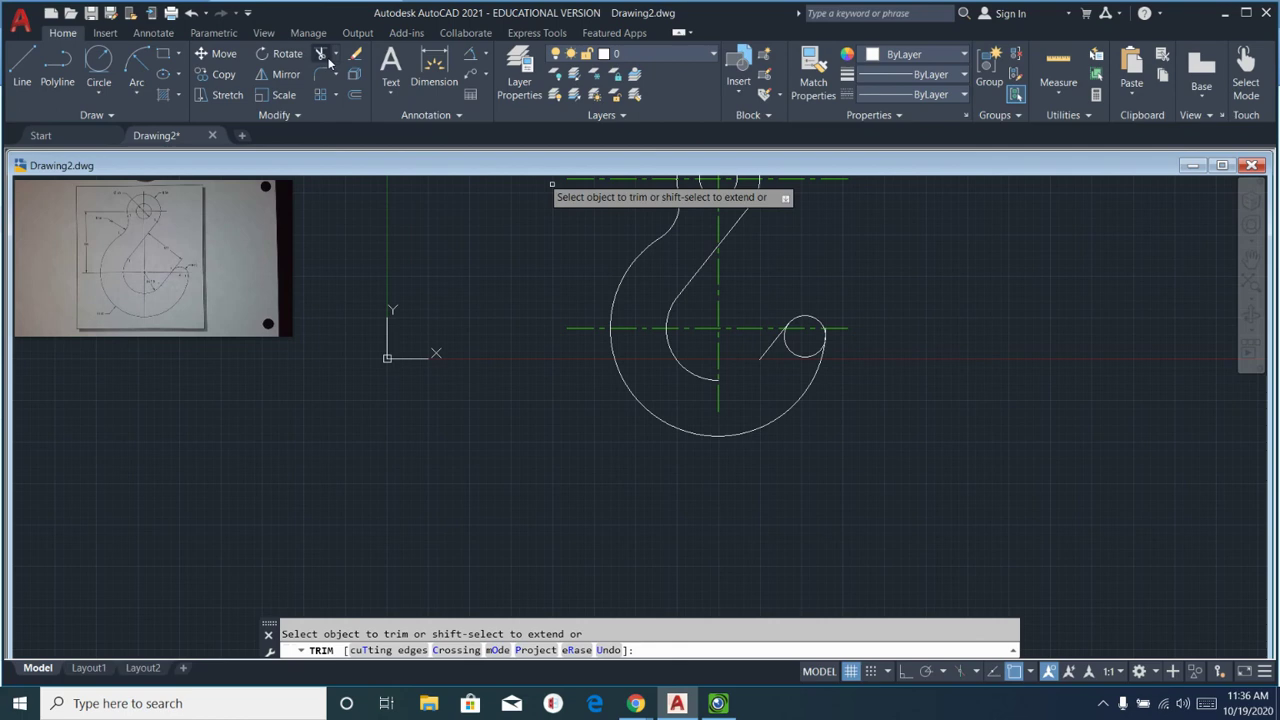
left_click(191, 13)
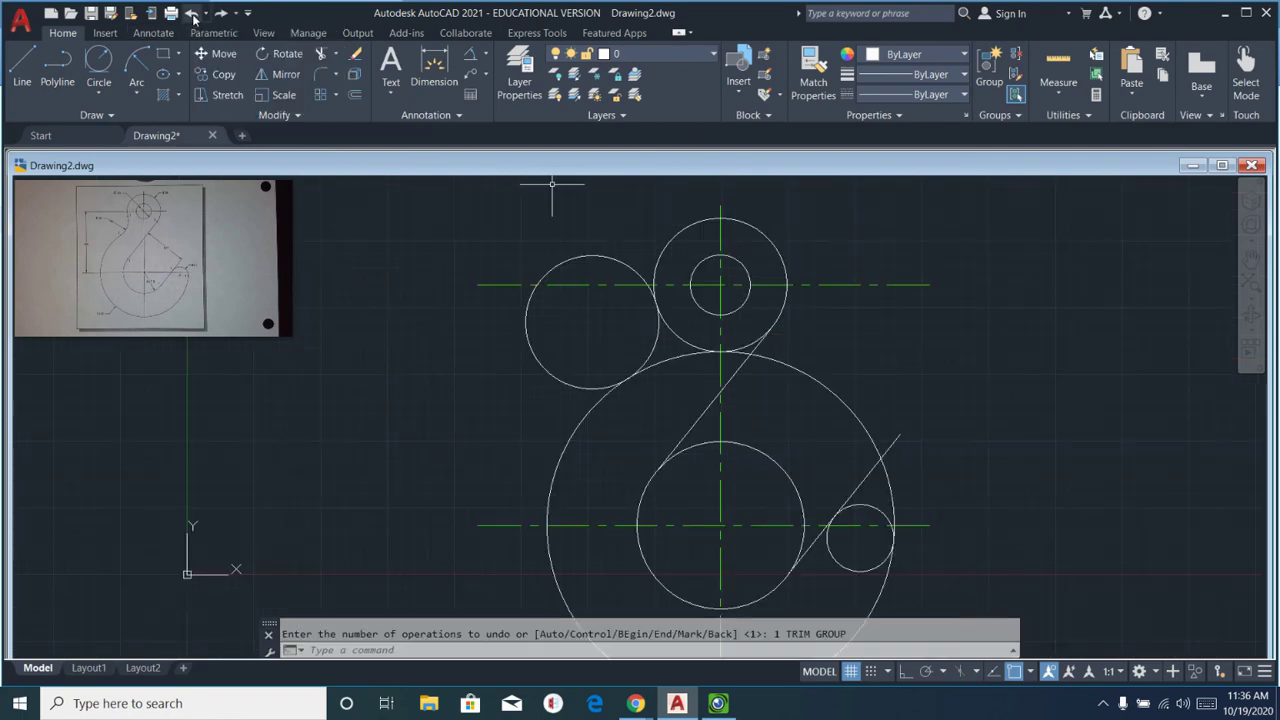
scroll(479, 443, "down", 4)
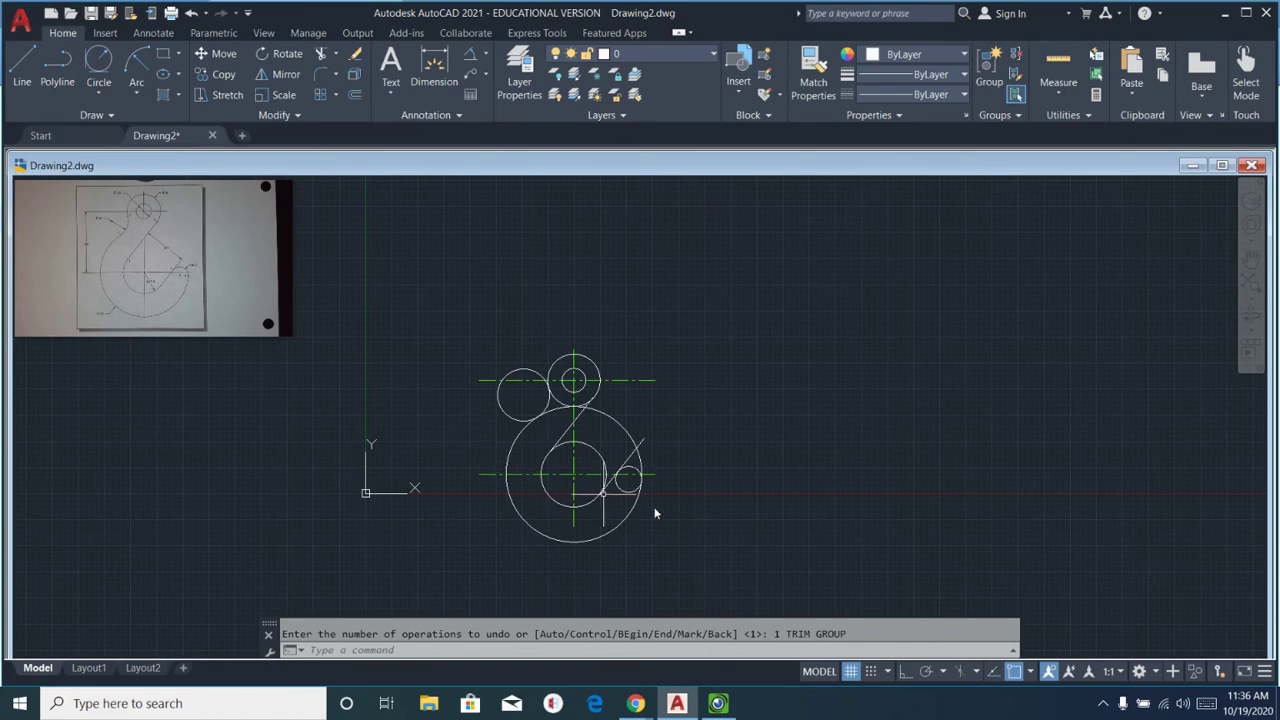
scroll(626, 495, "up", 10)
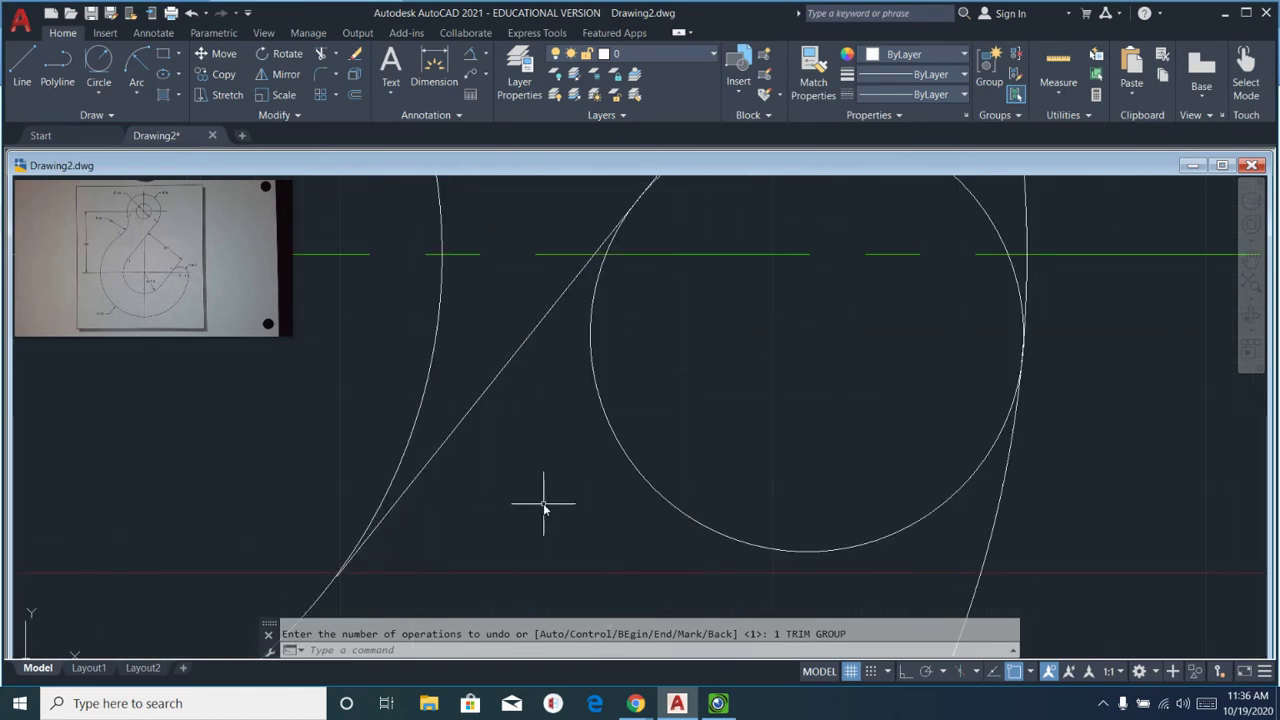
scroll(307, 588, "up", 5)
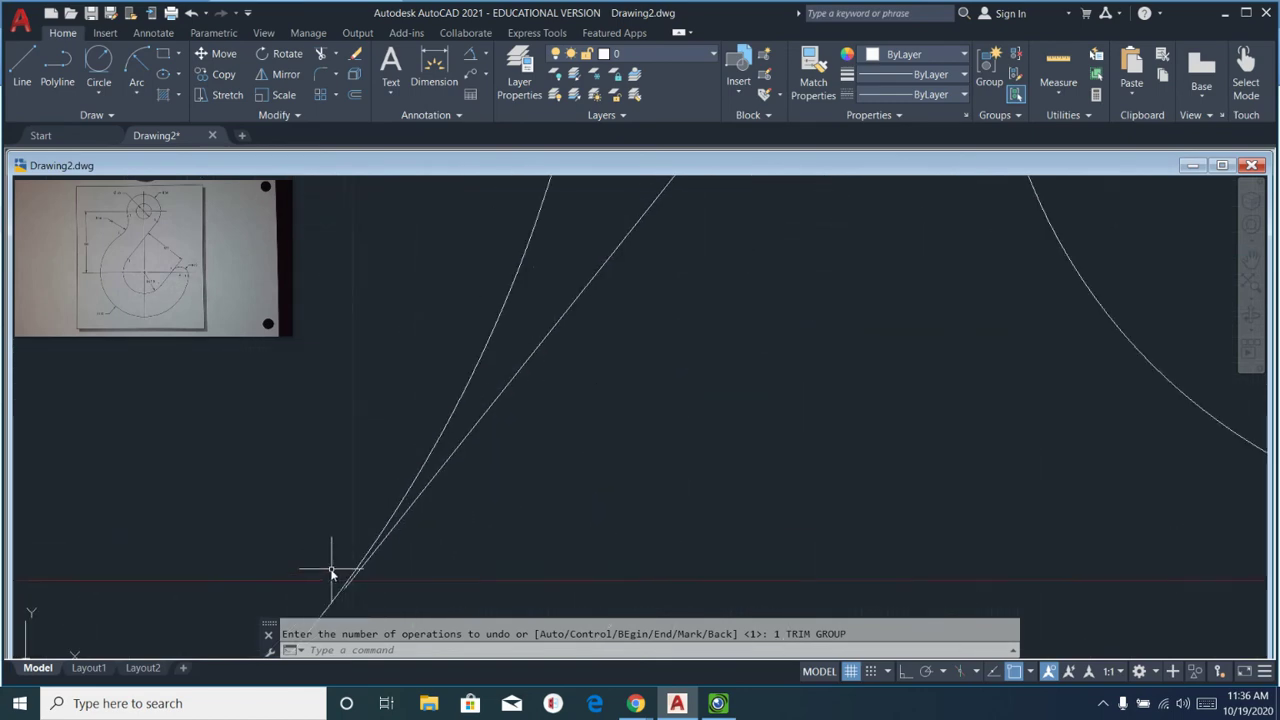
scroll(460, 365, "up", 3)
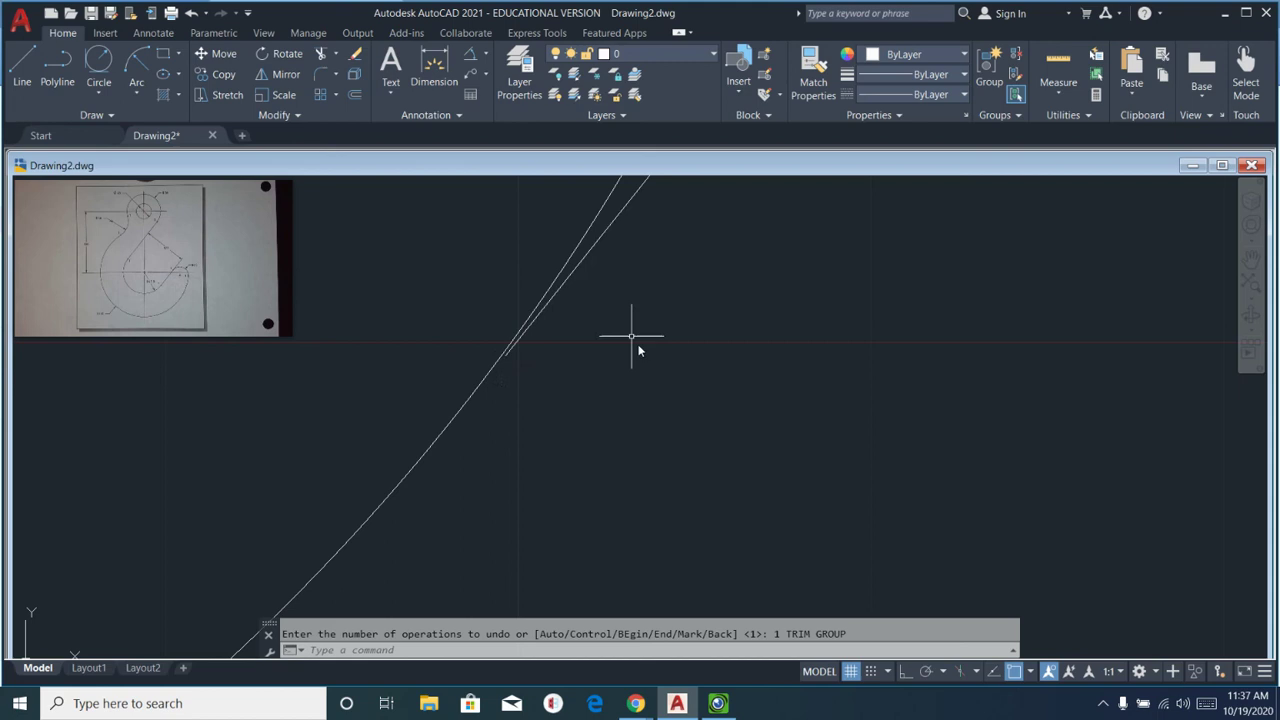
left_click(531, 324)
left_click(505, 355)
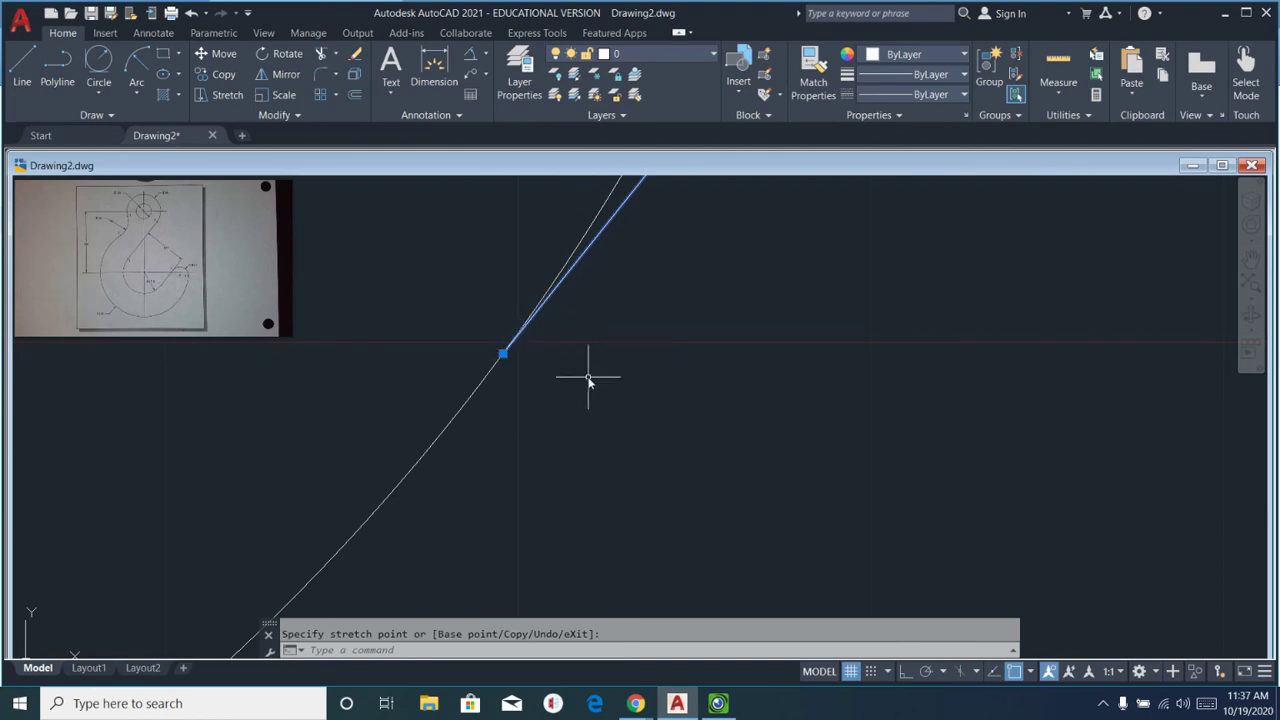
key("Escape")
scroll(690, 389, "down", 4)
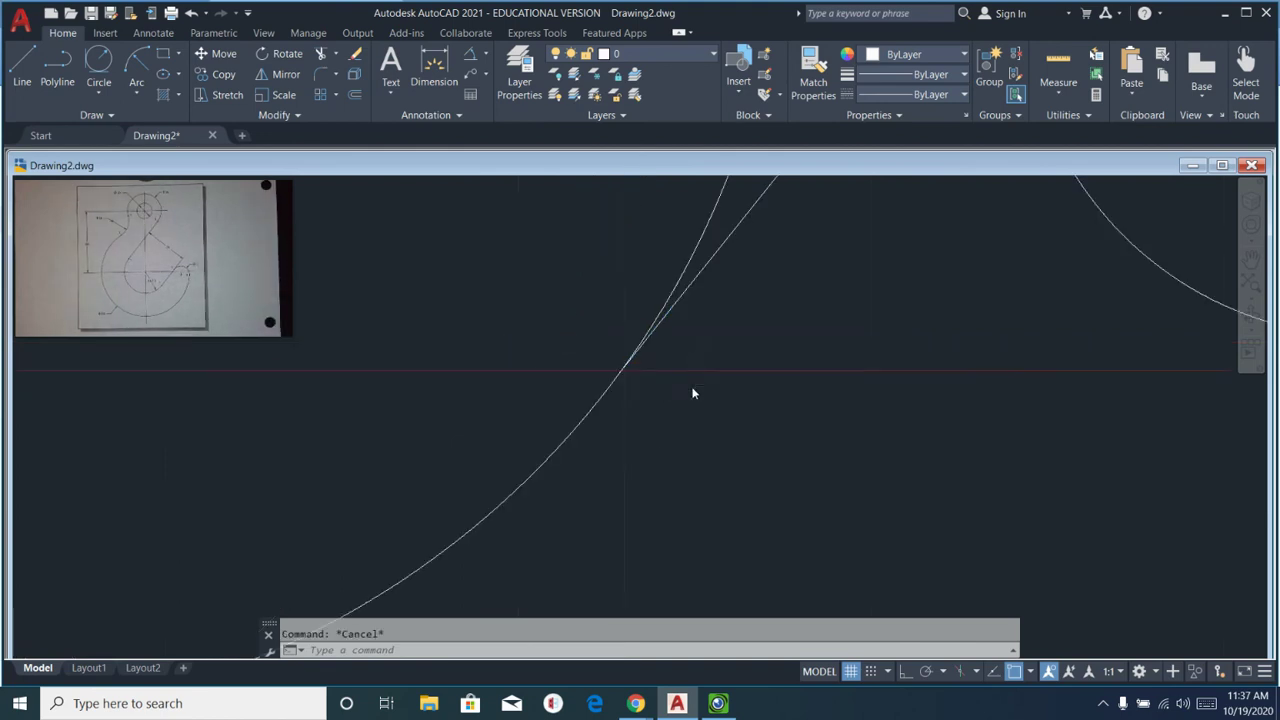
scroll(691, 388, "down", 4)
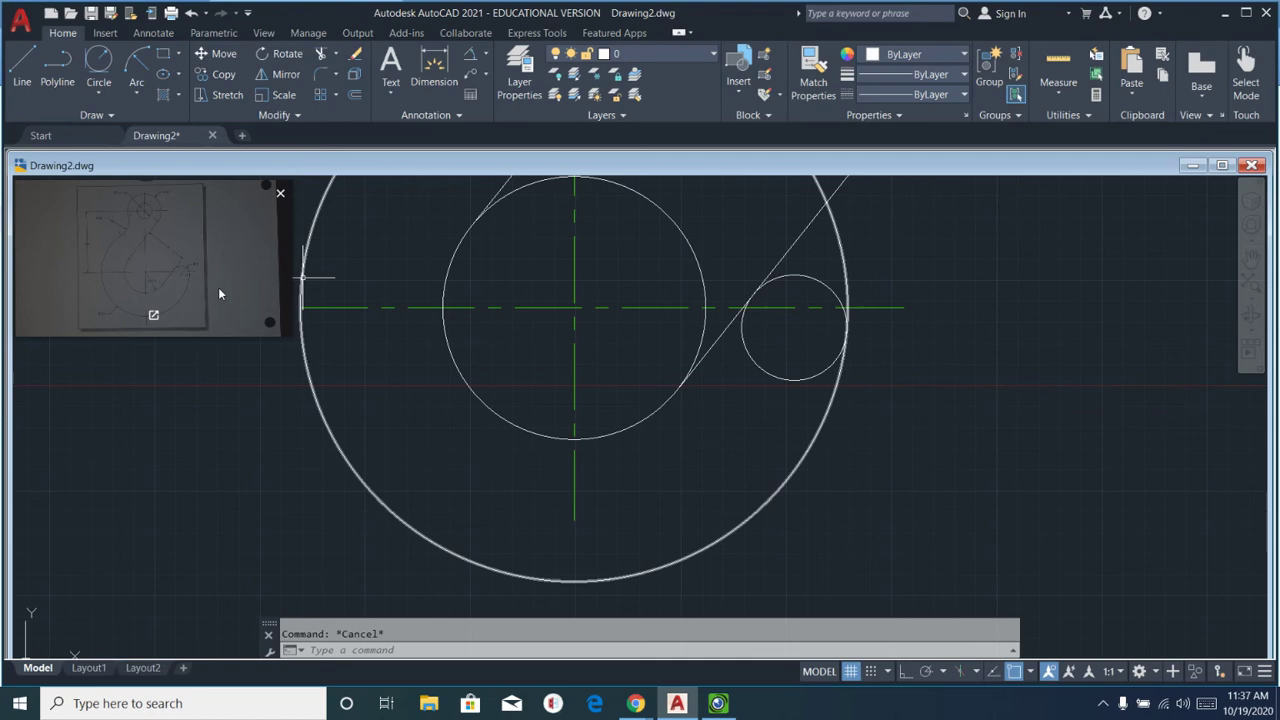
Trim the tangent line above the small circle and the small circle's lower arc.
left_click(320, 56)
left_click(787, 258)
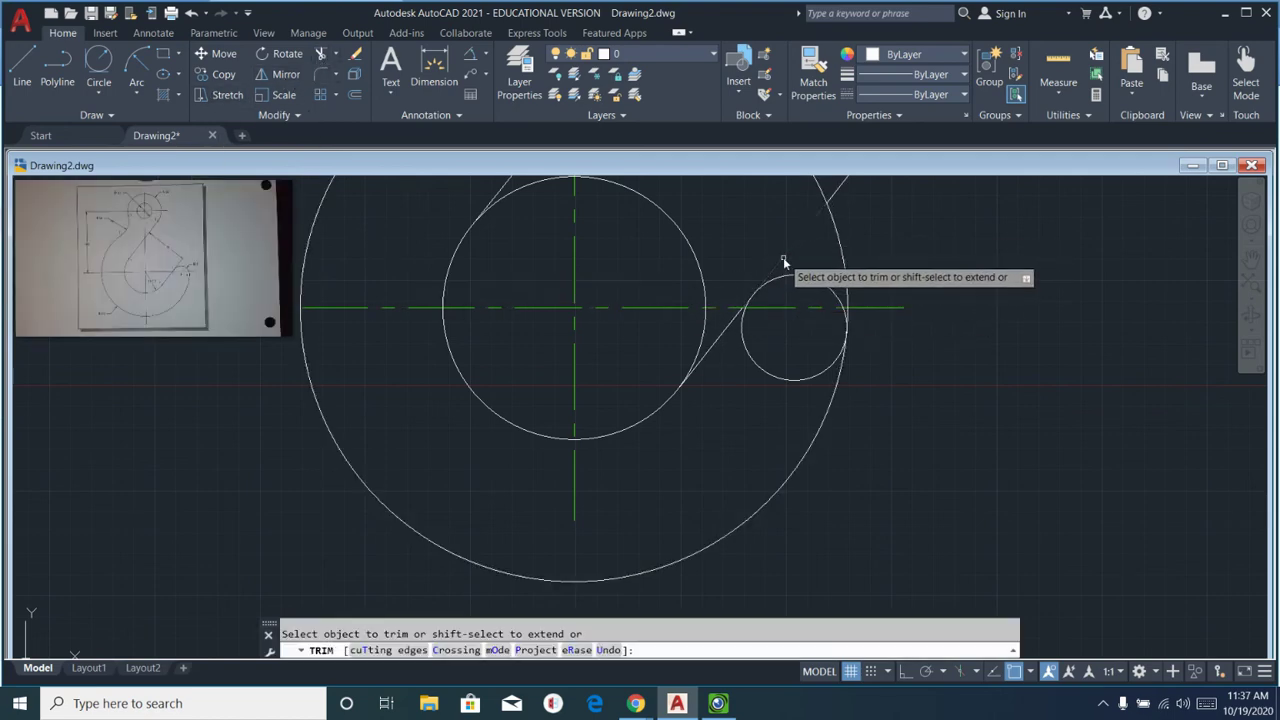
left_click(749, 350)
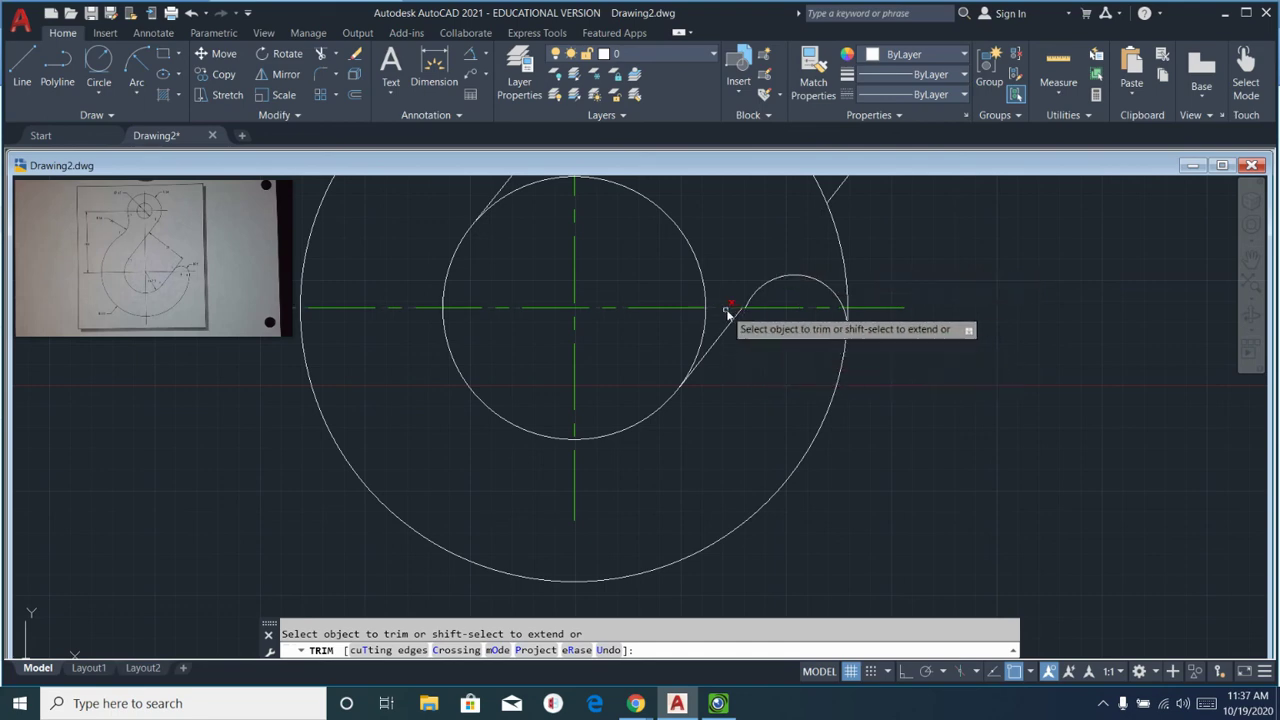
scroll(740, 305, "up", 6)
scroll(773, 288, "up", 5)
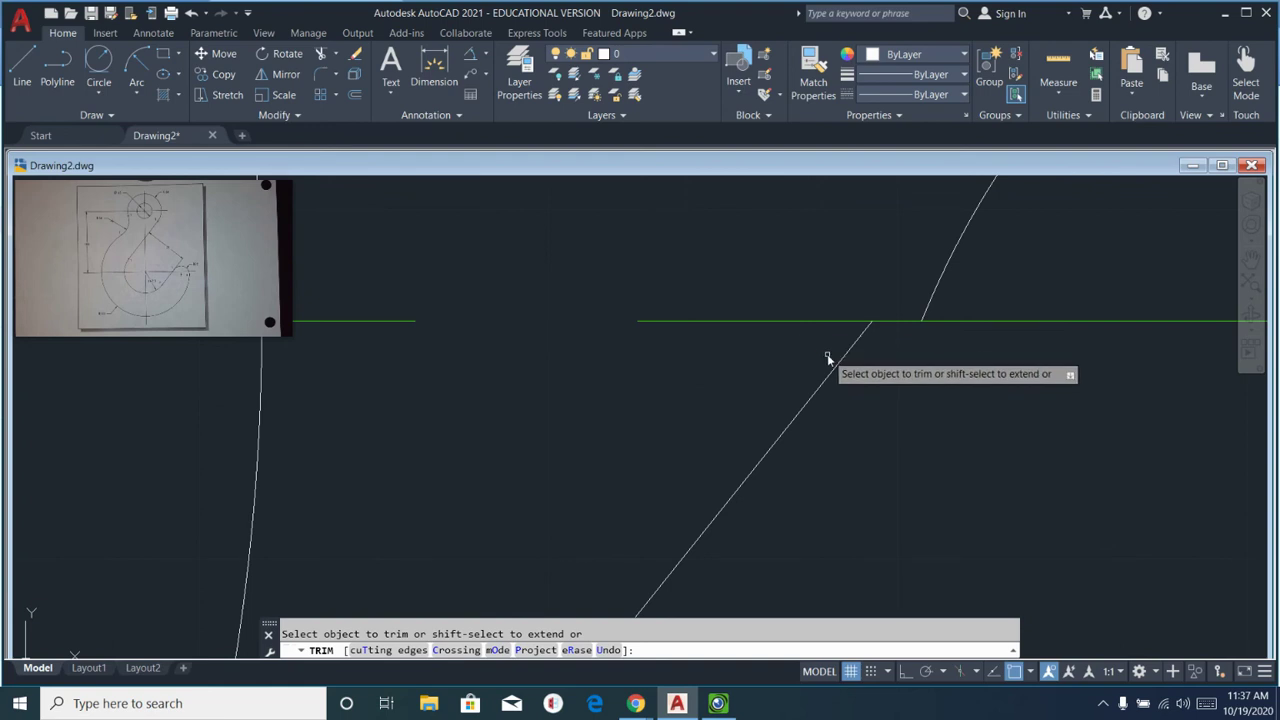
scroll(831, 363, "down", 5)
scroll(706, 503, "down", 3)
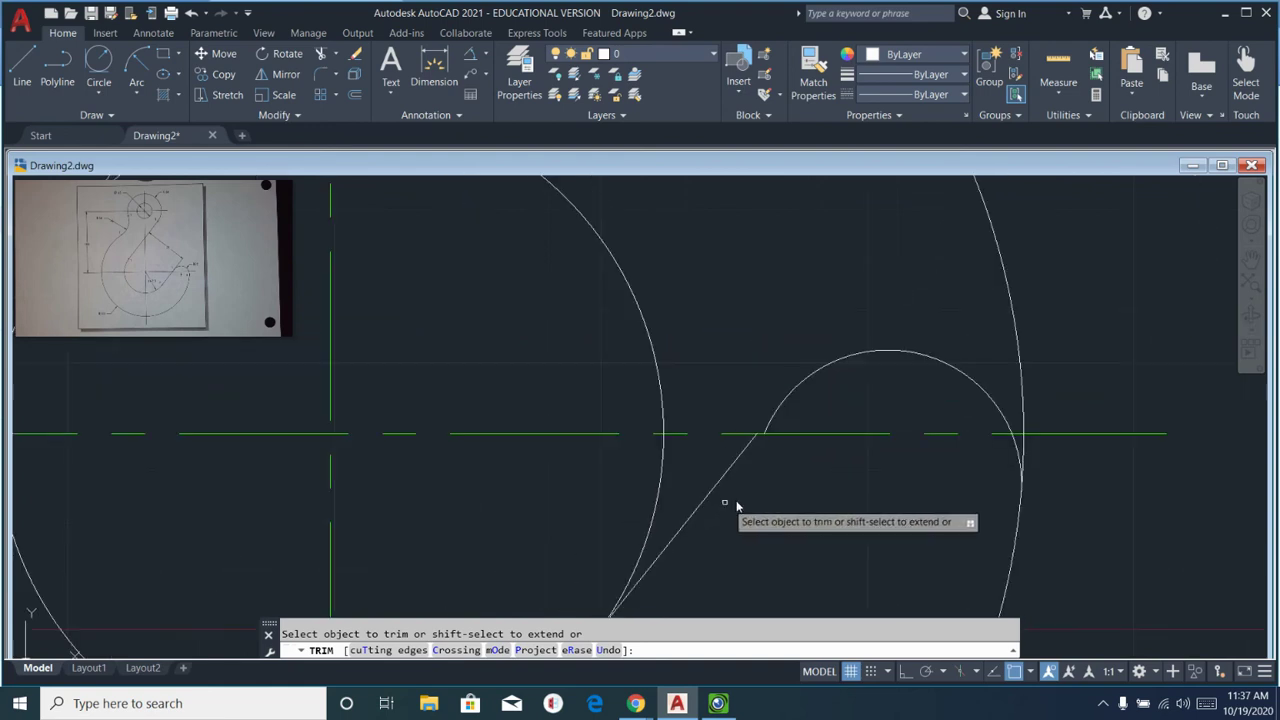
right_click(767, 484)
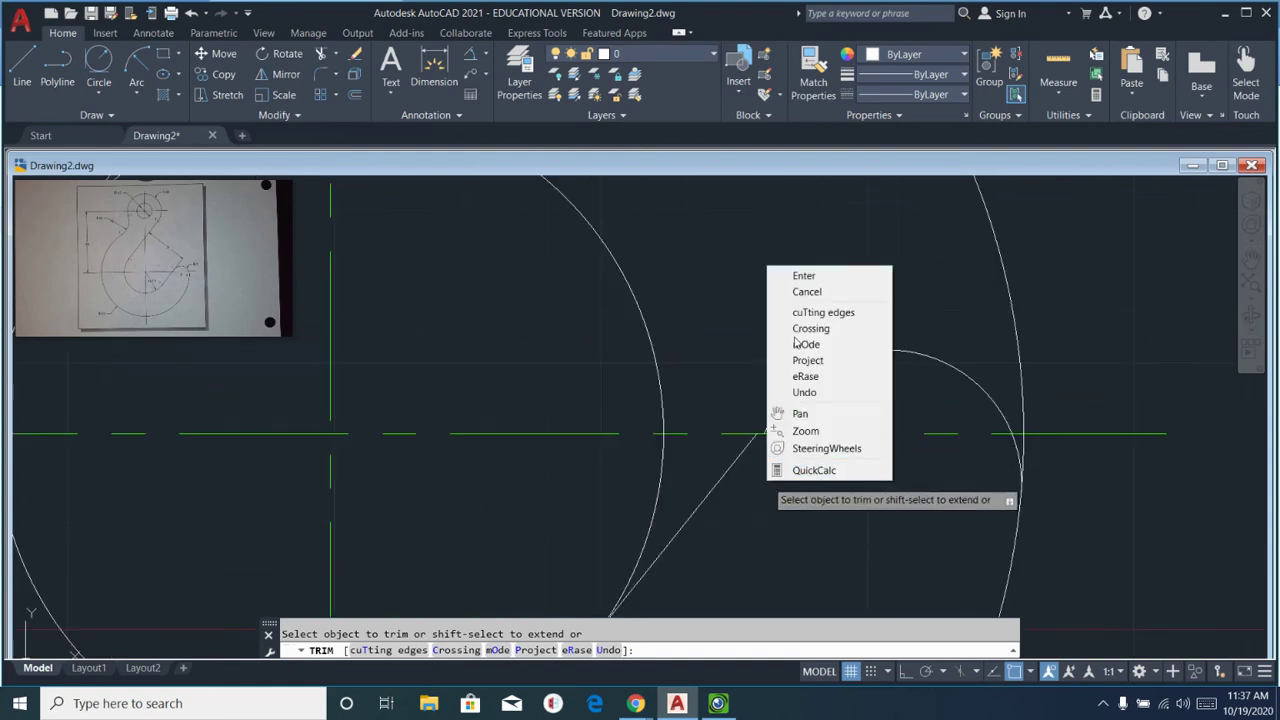
left_click(790, 274)
Grip-stretch the slanted tangent line's upper endpoint to the end of the tip arc.
left_click(745, 446)
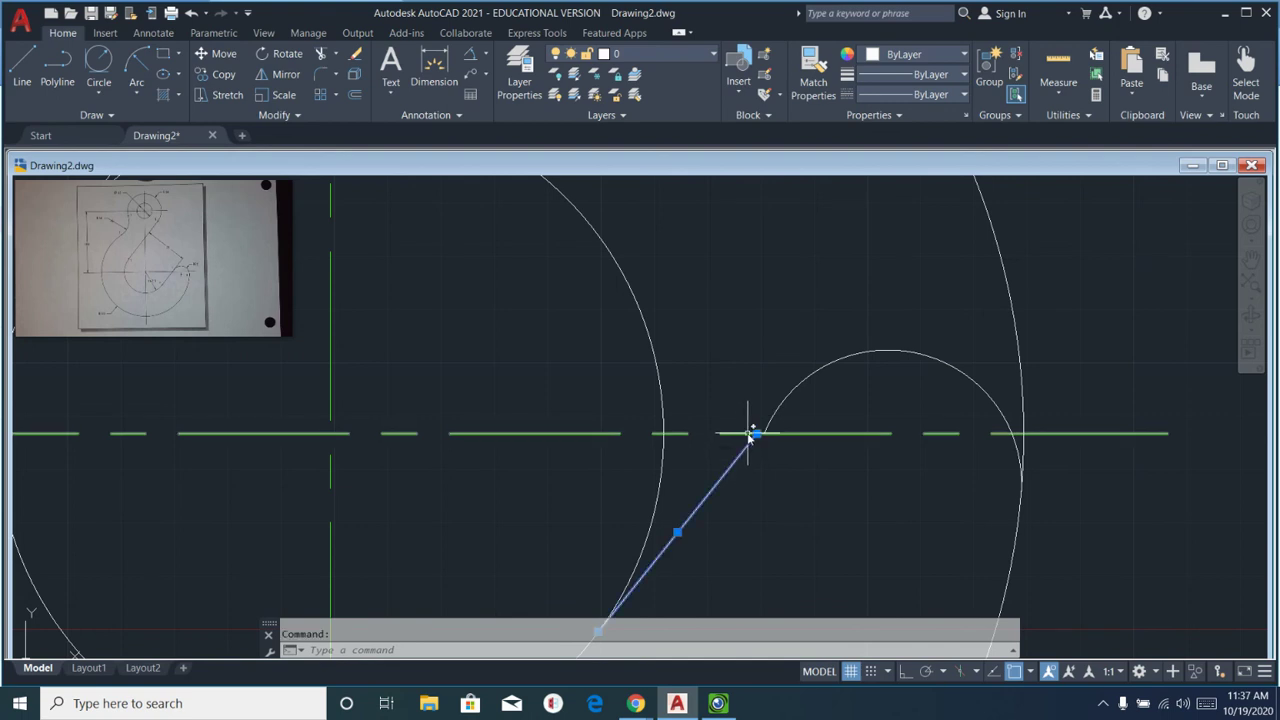
left_click(757, 433)
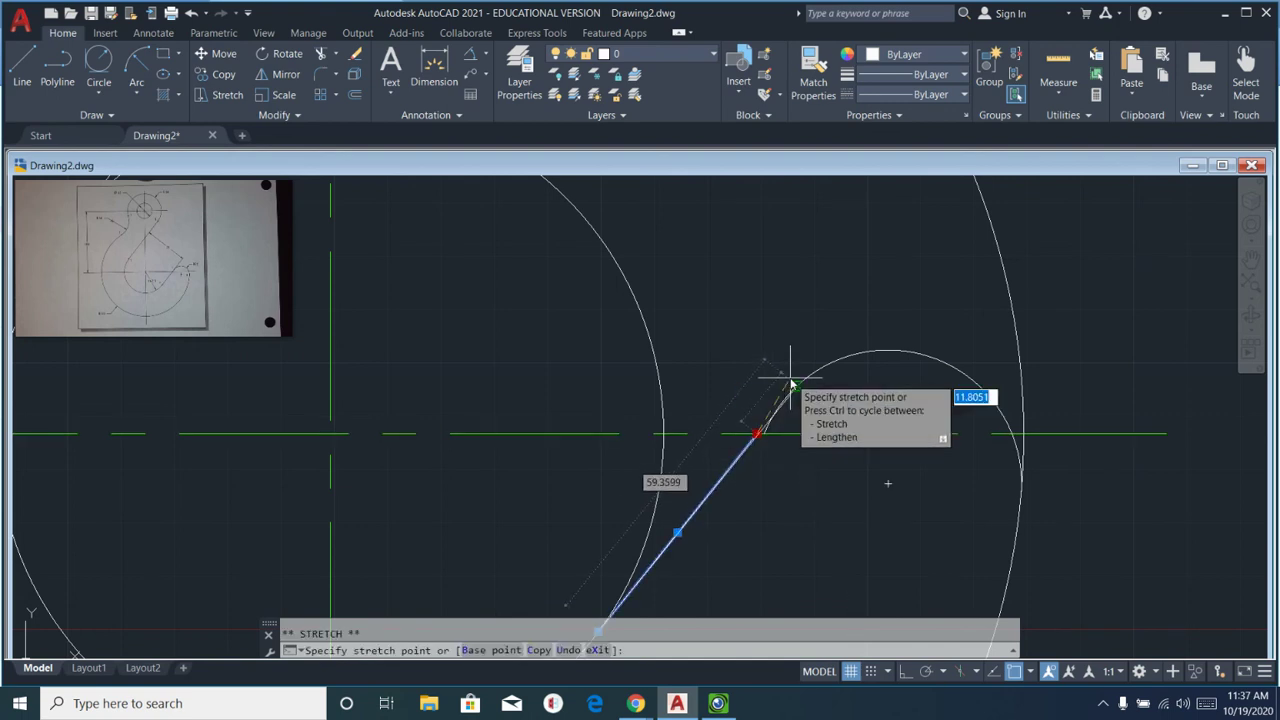
scroll(780, 393, "up", 3)
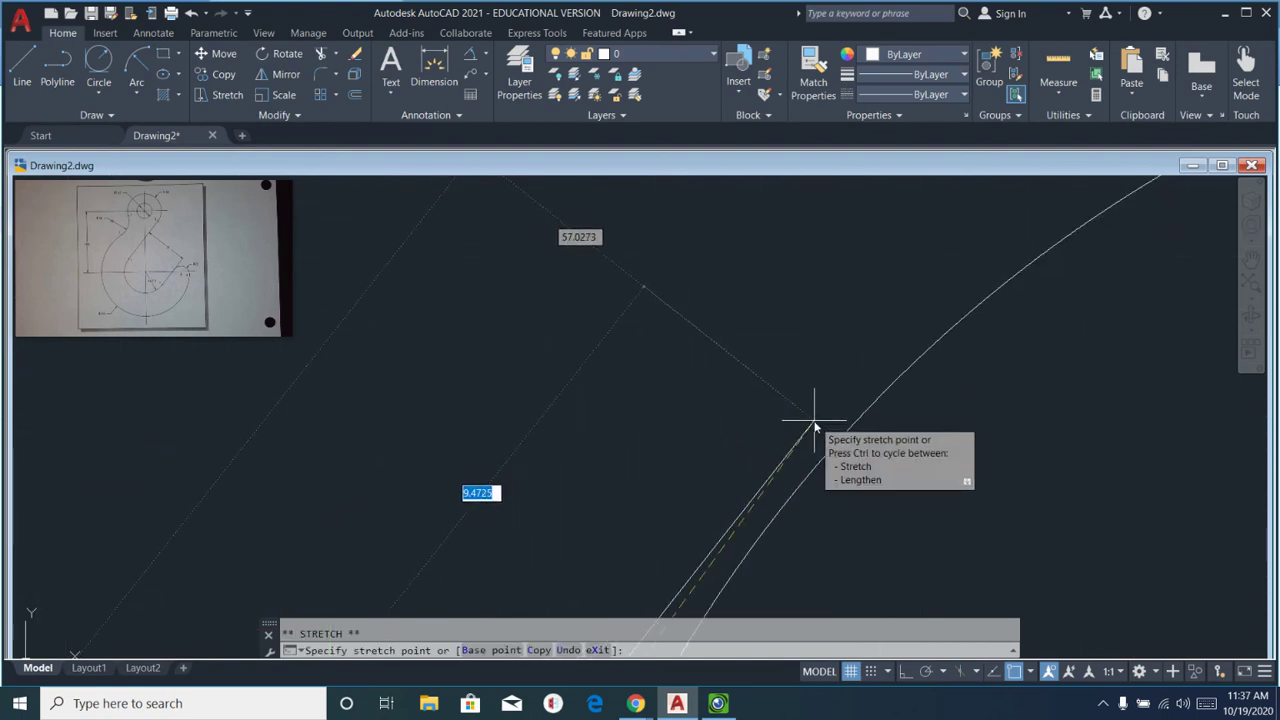
left_click(795, 492)
scroll(851, 540, "down", 1)
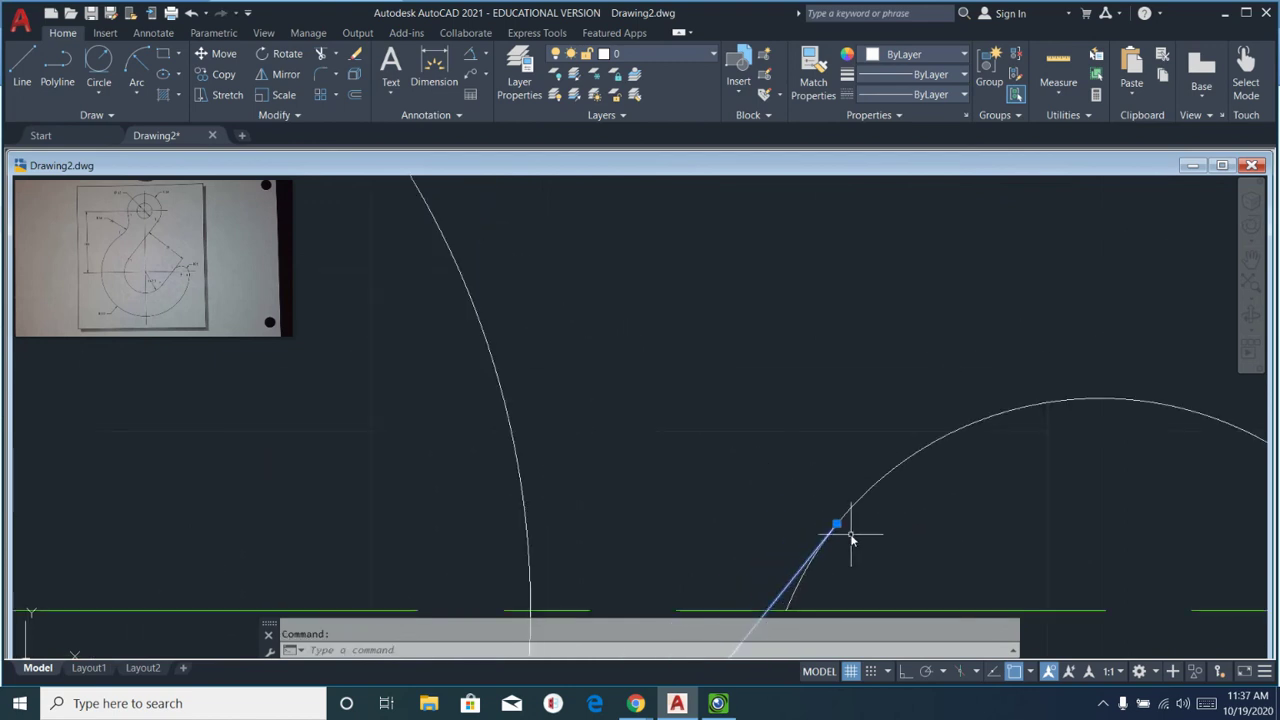
mouse_move(865, 568)
middle_mouse_down()
mouse_move(874, 337)
mouse_move(914, 211)
middle_mouse_up()
scroll(855, 358, "down", 5)
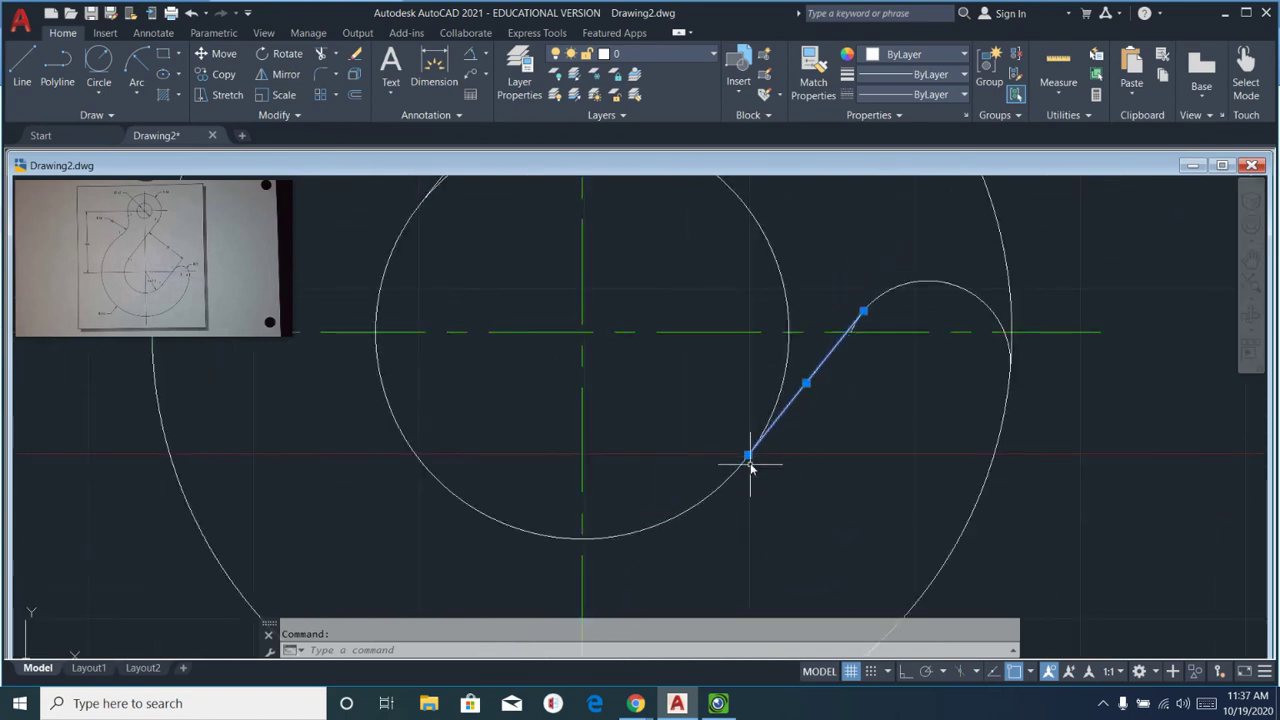
scroll(868, 325, "up", 4)
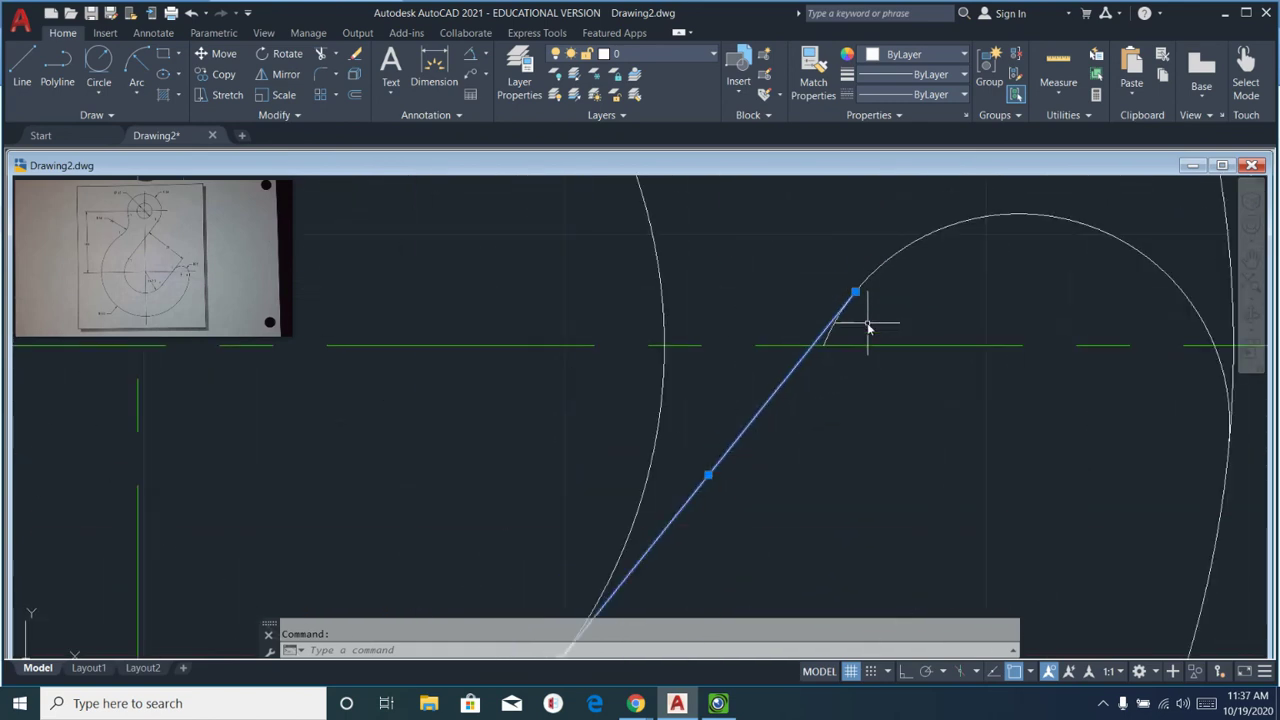
scroll(866, 328, "up", 2)
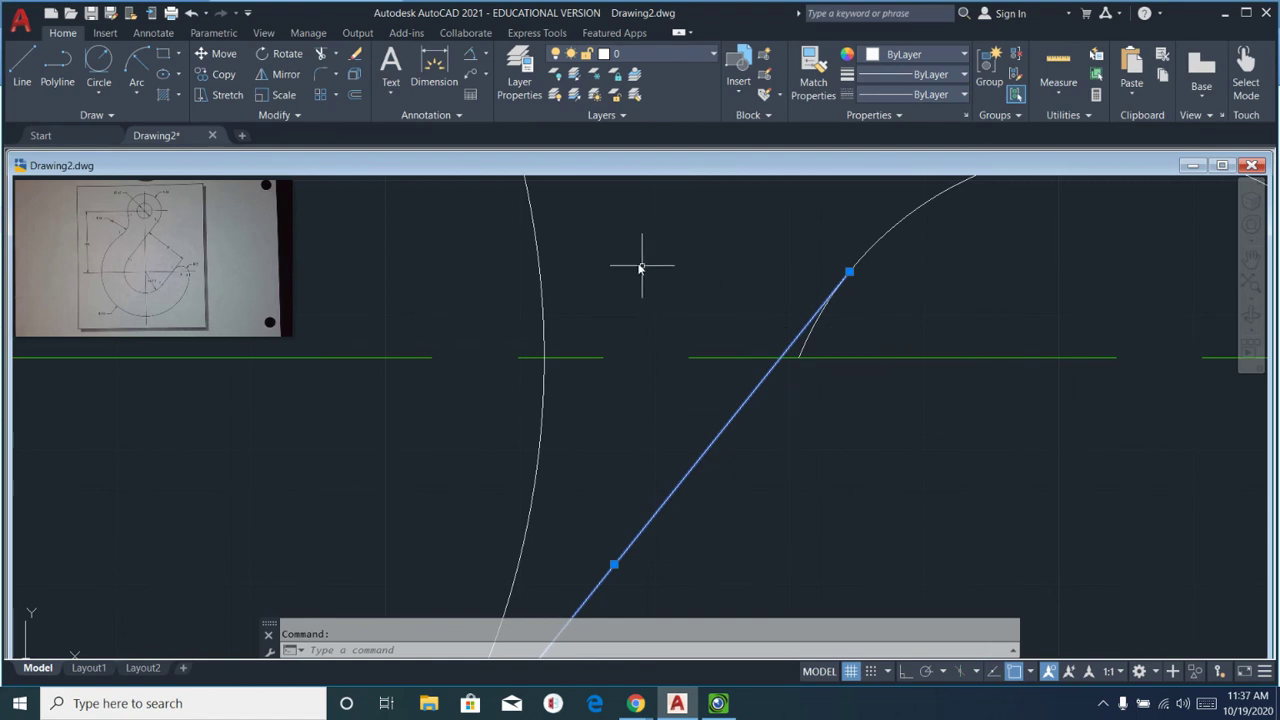
key("Escape")
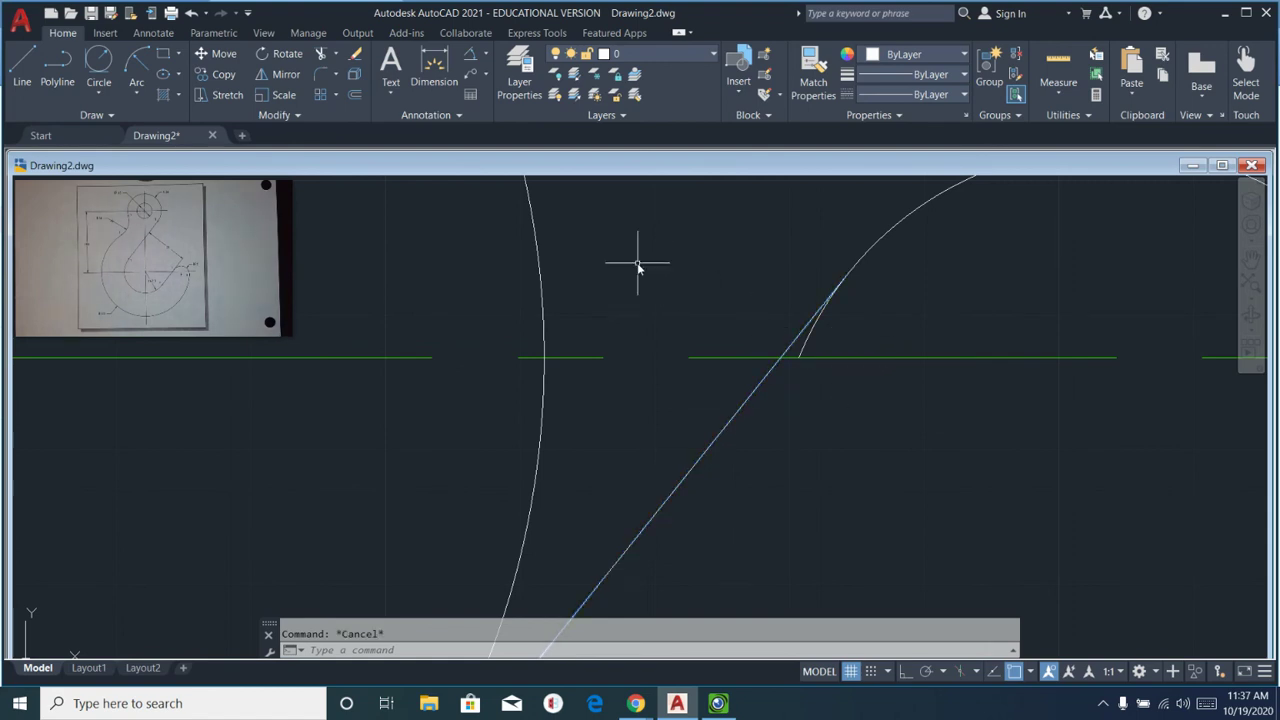
Start Trim again and zoom out so the whole hook is visible.
left_click(320, 54)
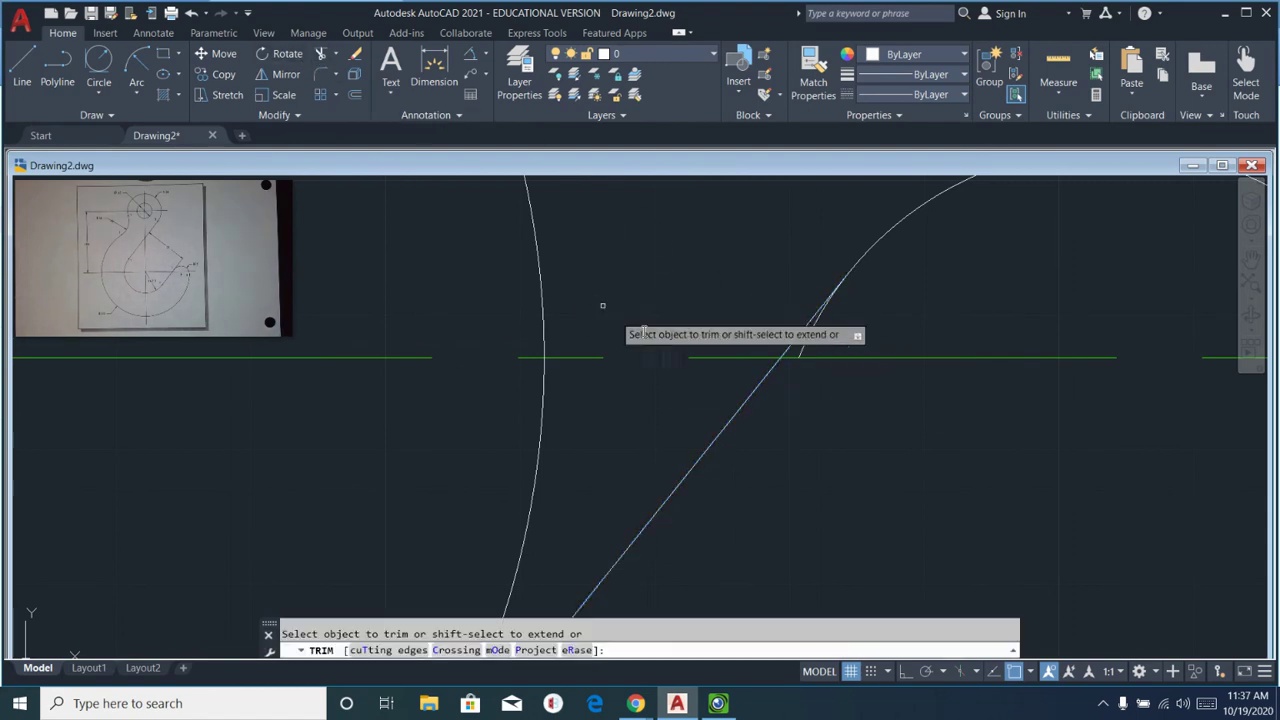
scroll(805, 338, "down", 4)
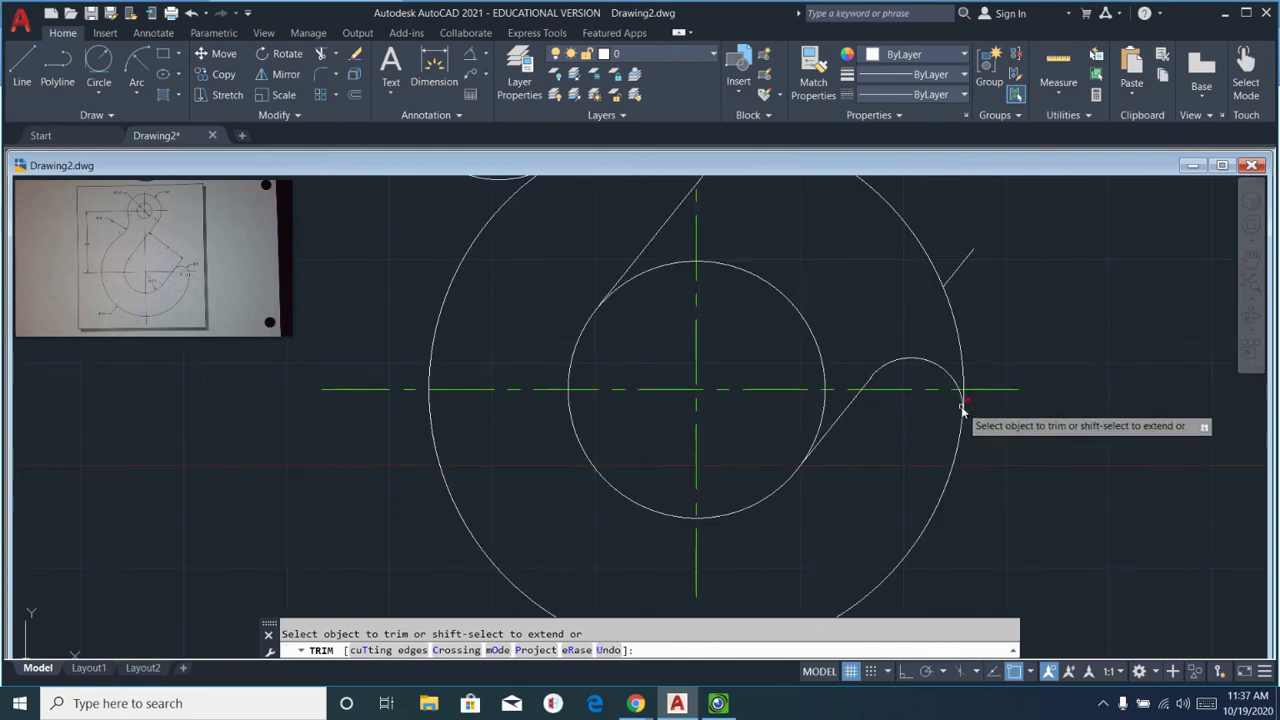
scroll(965, 388, "up", 5)
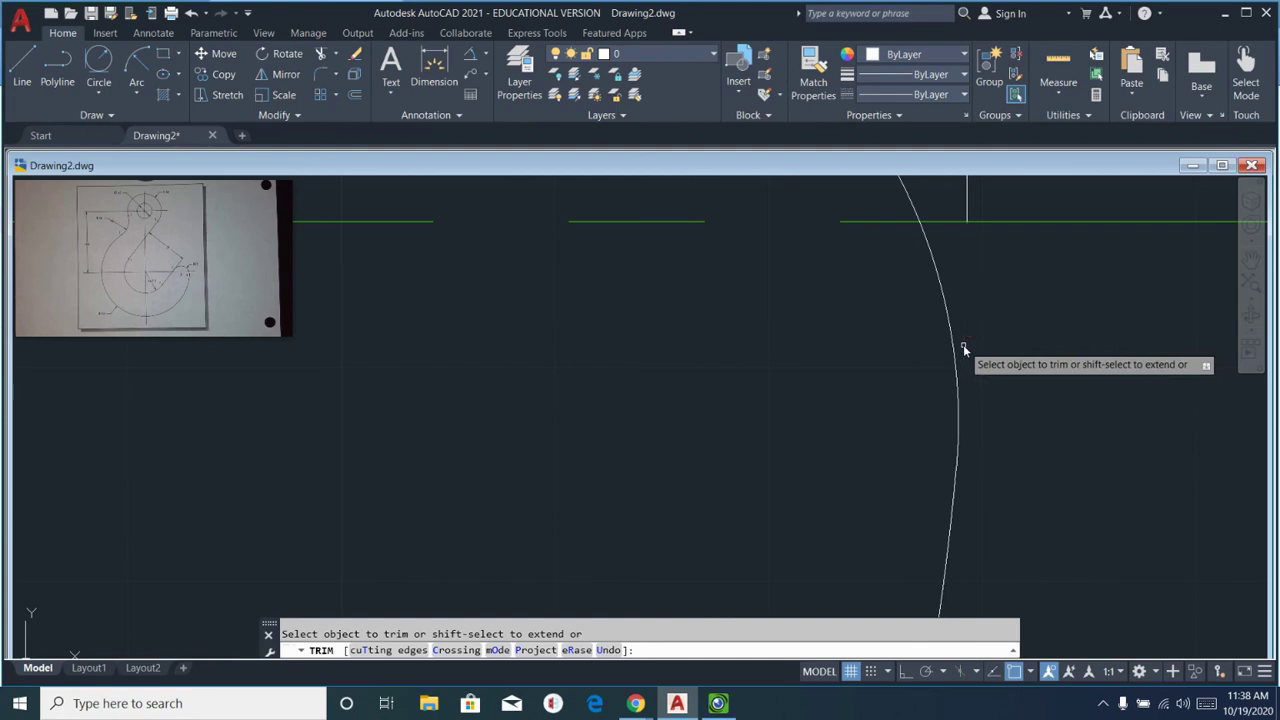
scroll(963, 348, "down", 3)
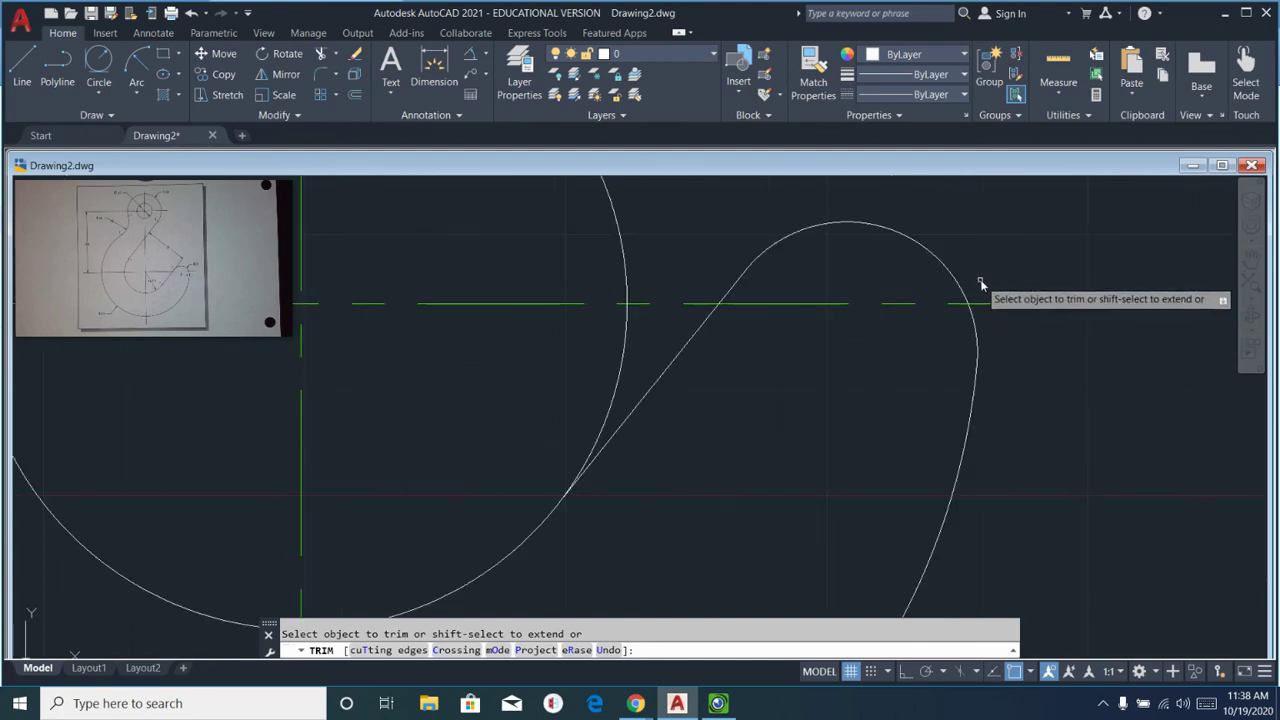
scroll(981, 284, "down", 4)
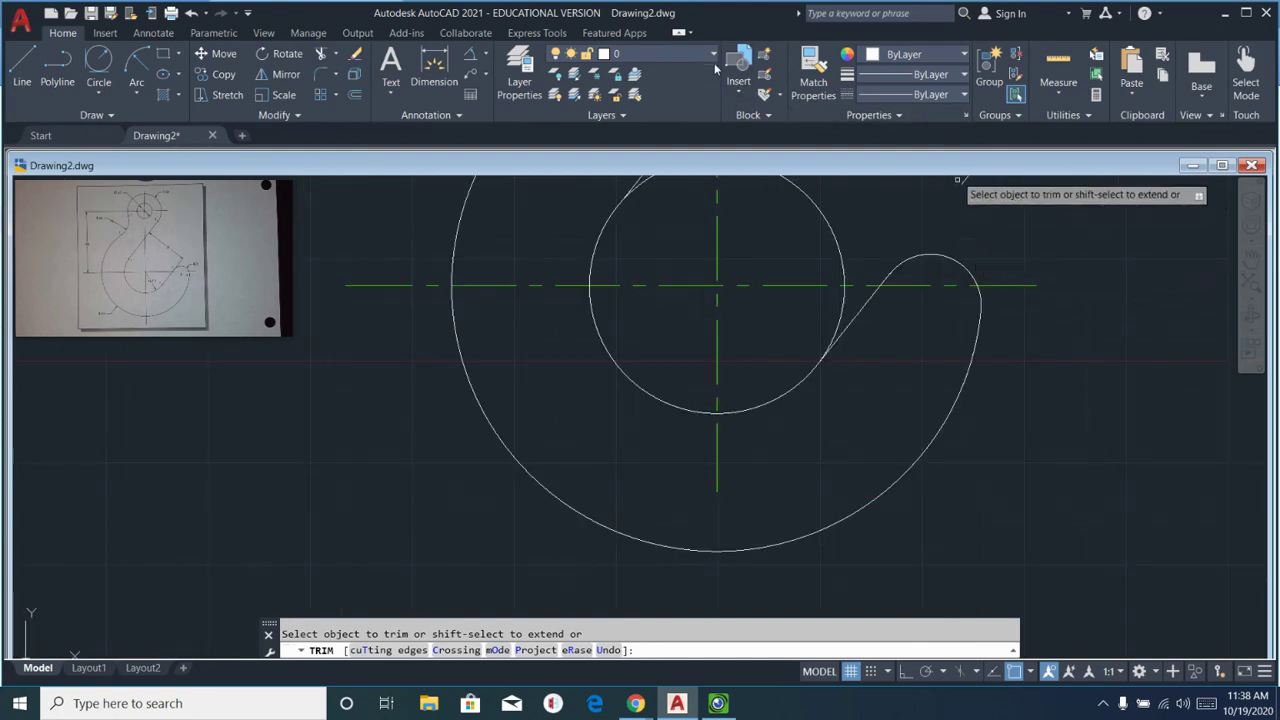
Turn off the center layer to hide the green centerlines.
left_click(678, 54)
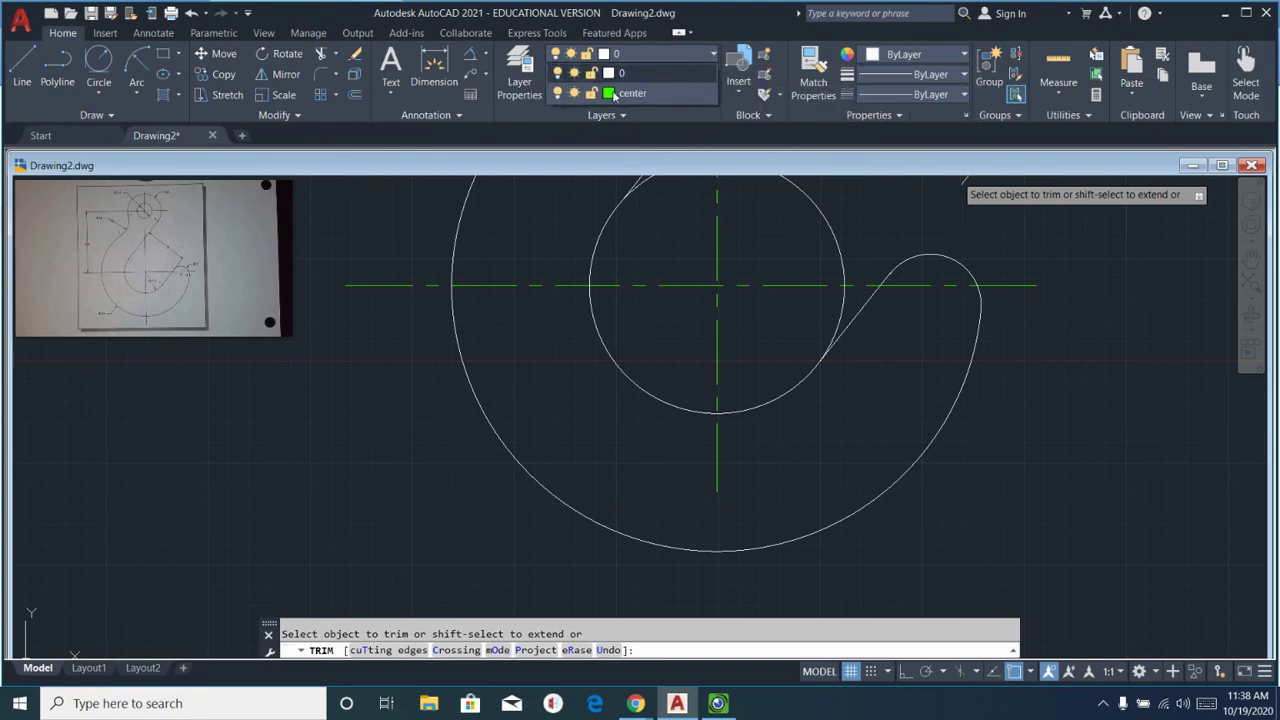
left_click(557, 94)
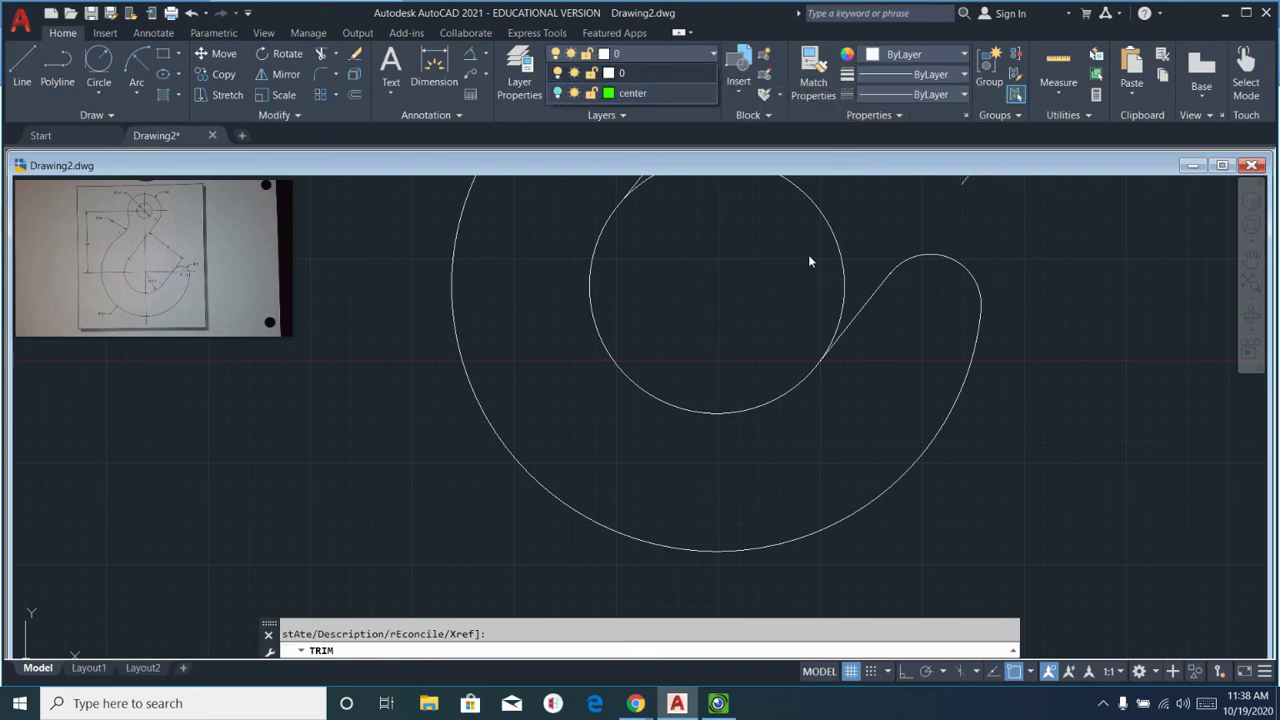
scroll(789, 277, "up", 3)
scroll(789, 280, "down", 7)
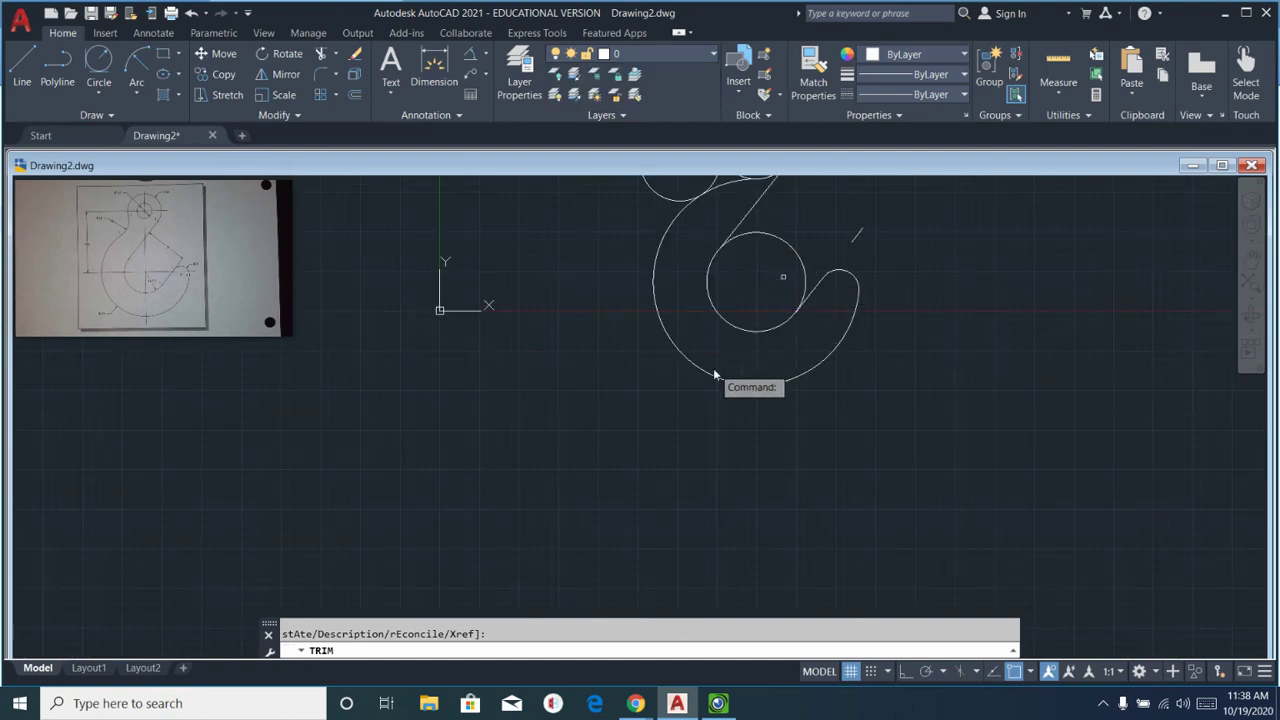
Trim the inner circle's upper-right arc and the upper circle's arc inside the hook.
key("Return")
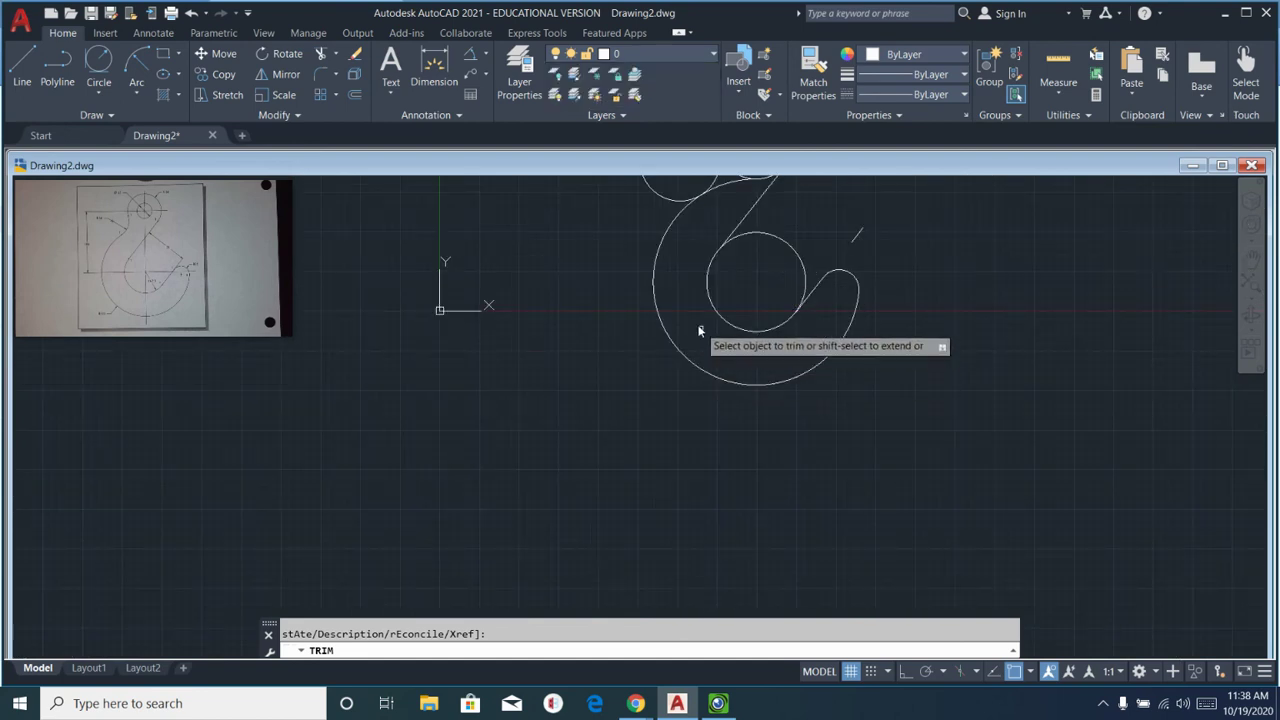
right_click(321, 62)
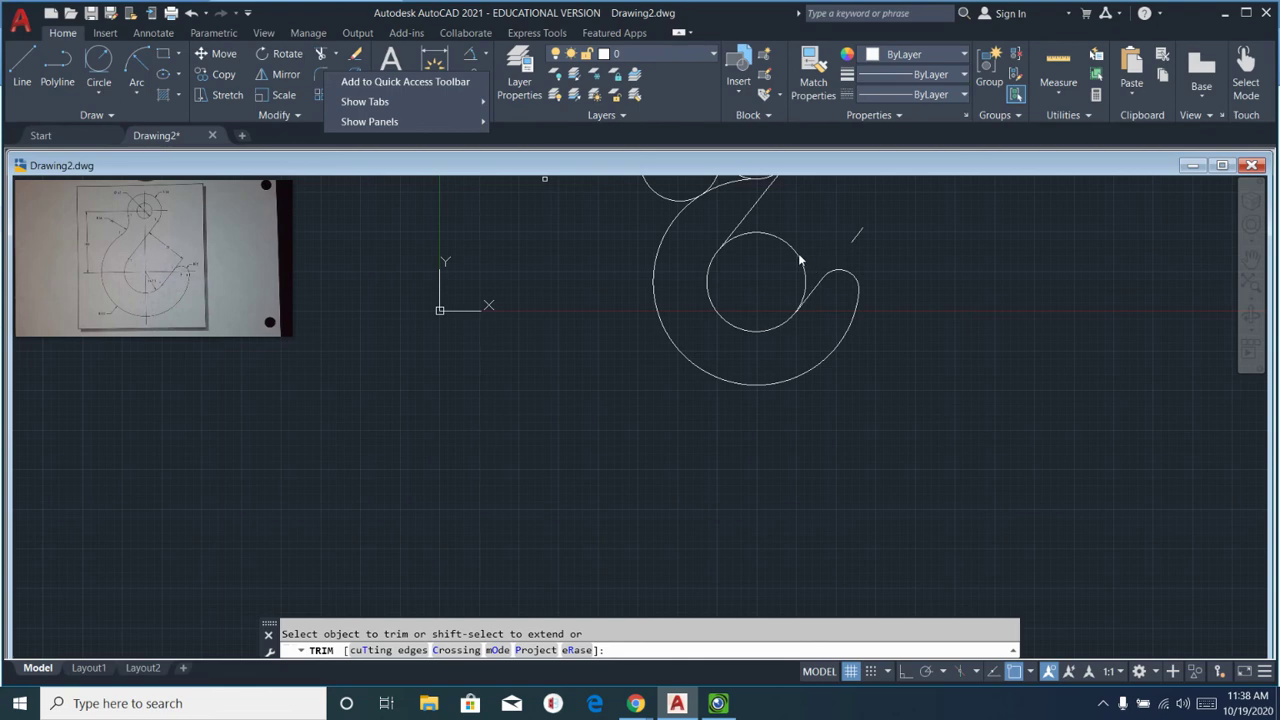
left_click(334, 209)
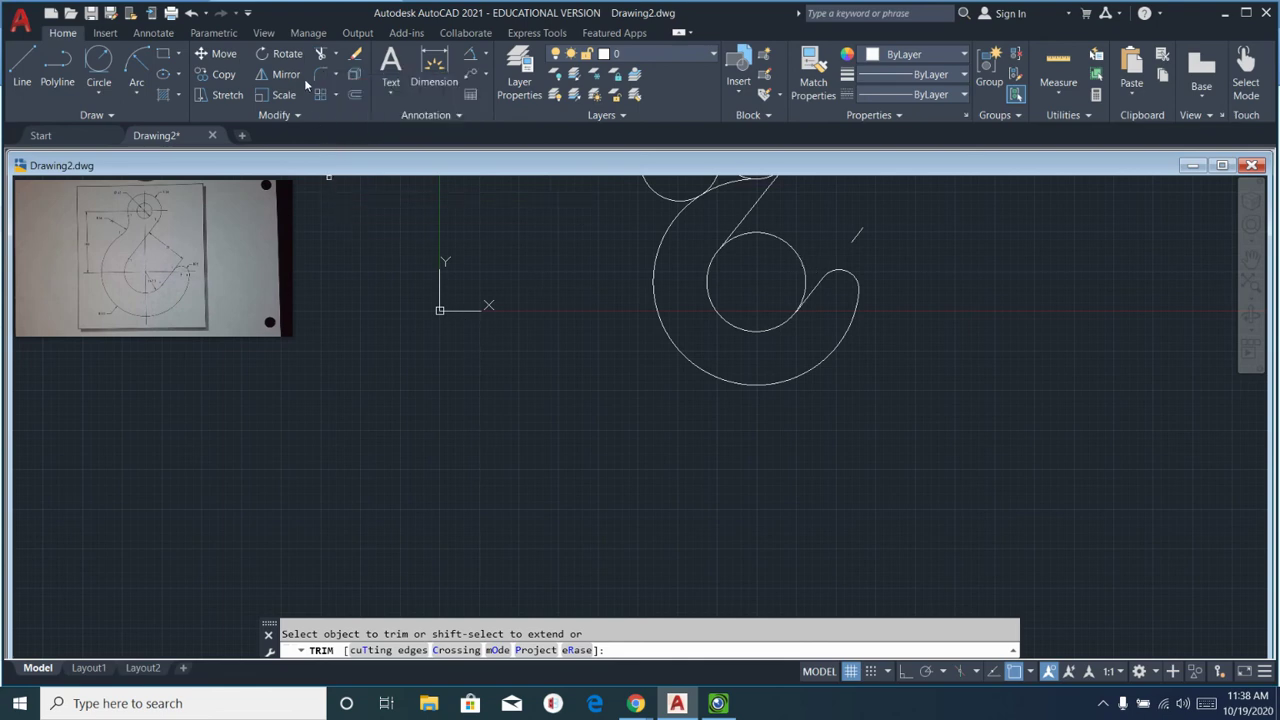
left_click(786, 247)
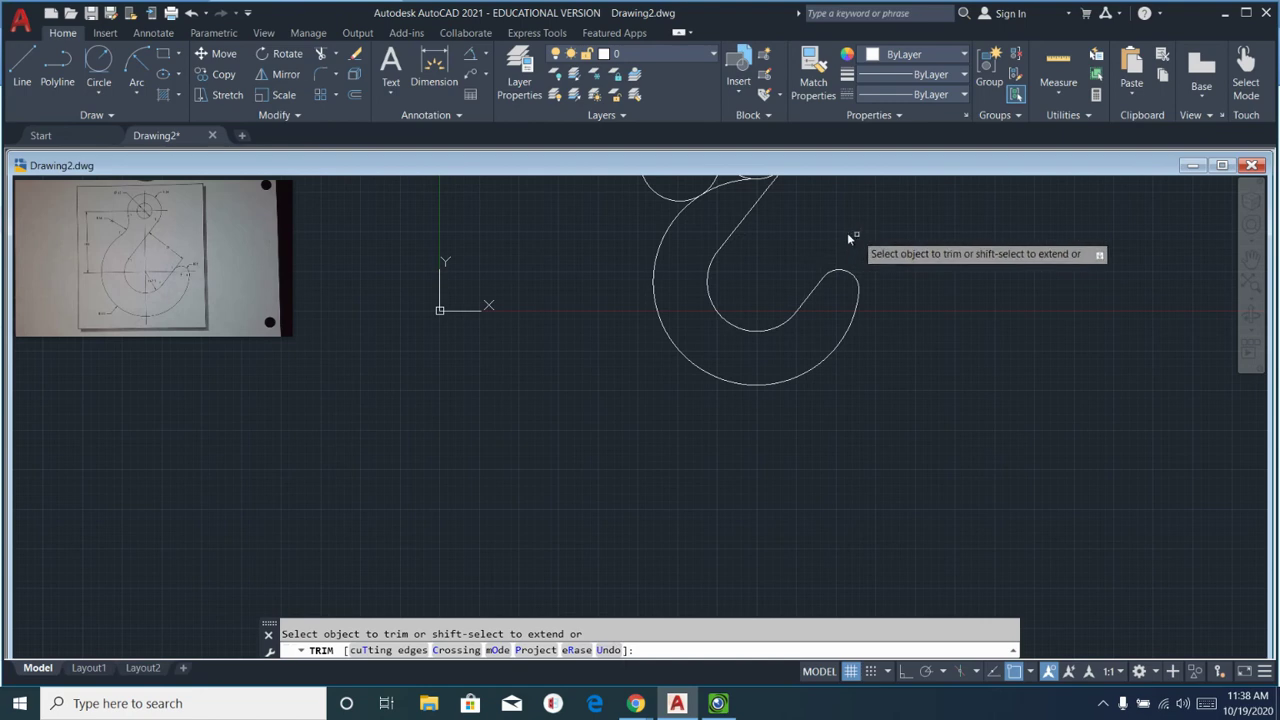
scroll(808, 236, "down", 4)
scroll(772, 232, "up", 10)
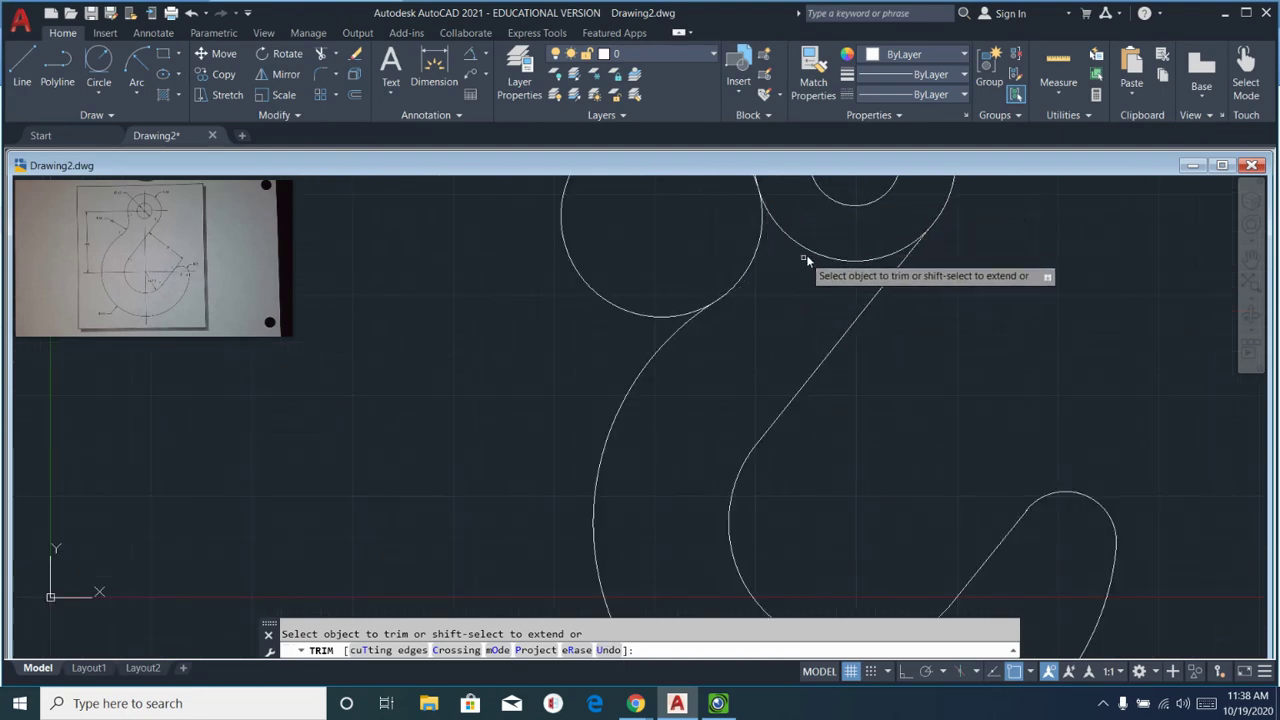
left_click(808, 261)
scroll(635, 280, "down", 5)
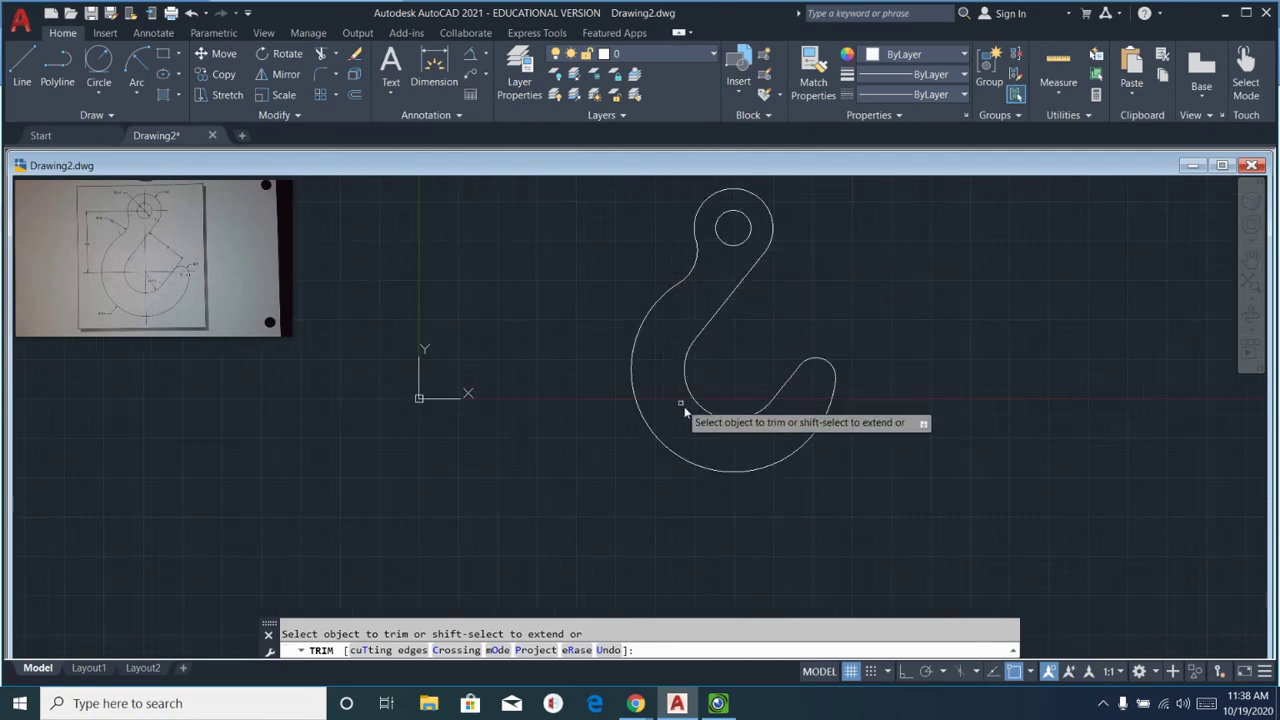
mouse_move(54, 268)
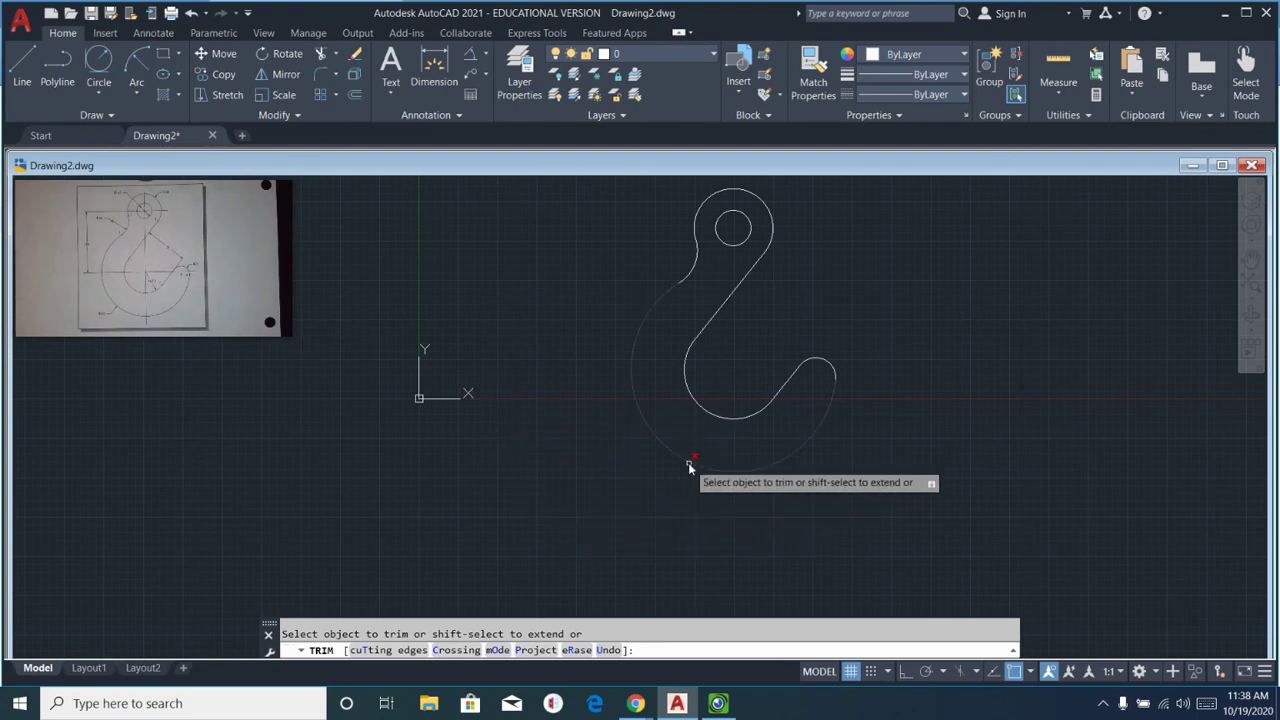
right_click(572, 486)
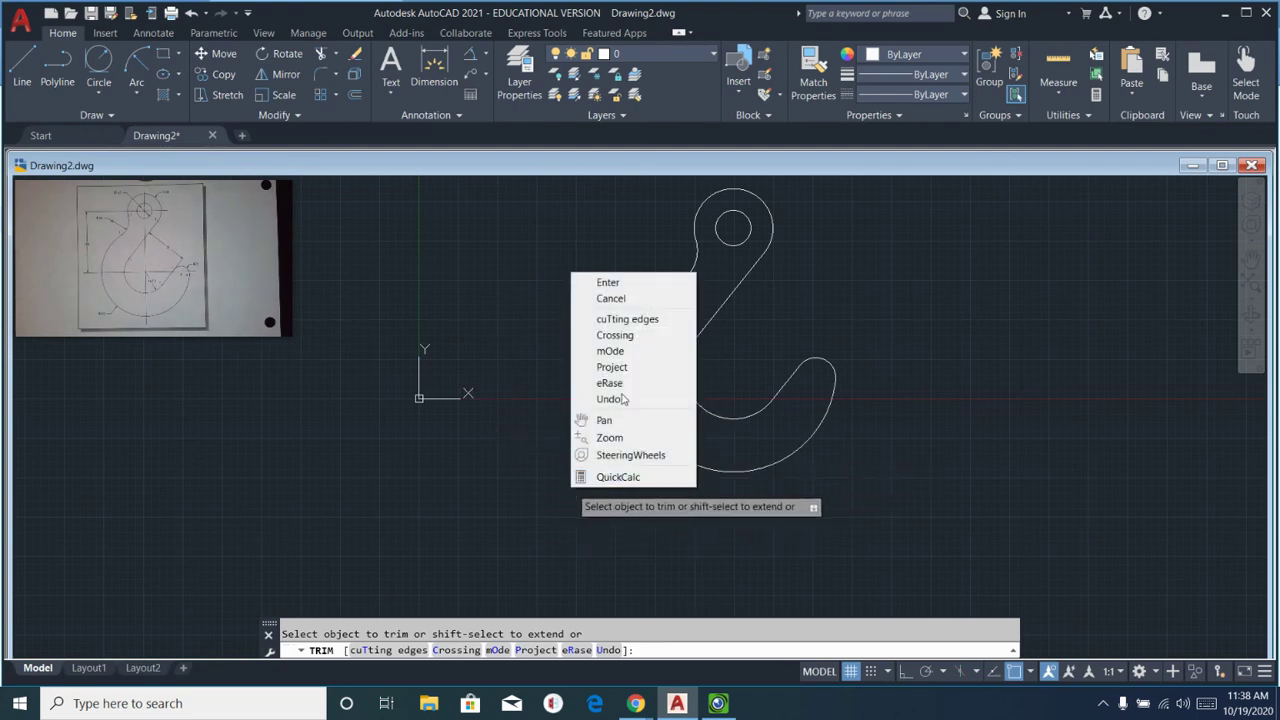
left_click(606, 283)
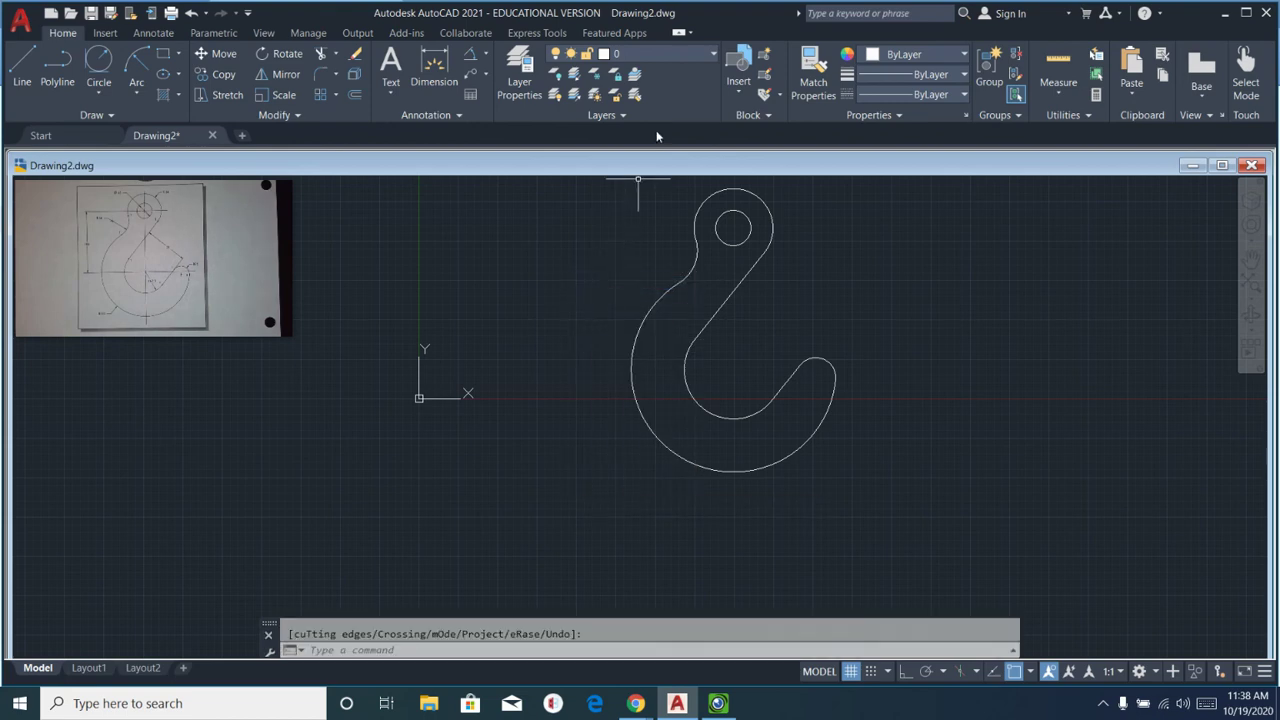
Switch the center layer back on to show the green centerlines.
left_click(712, 55)
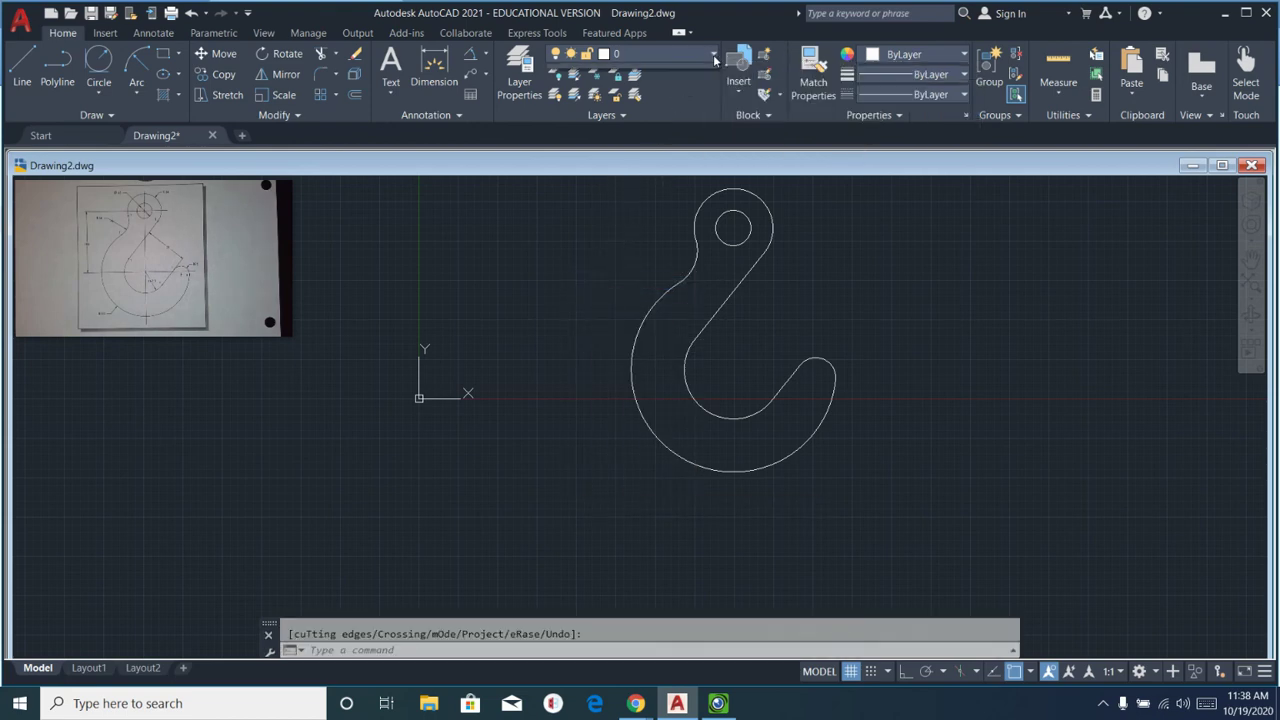
left_click(558, 93)
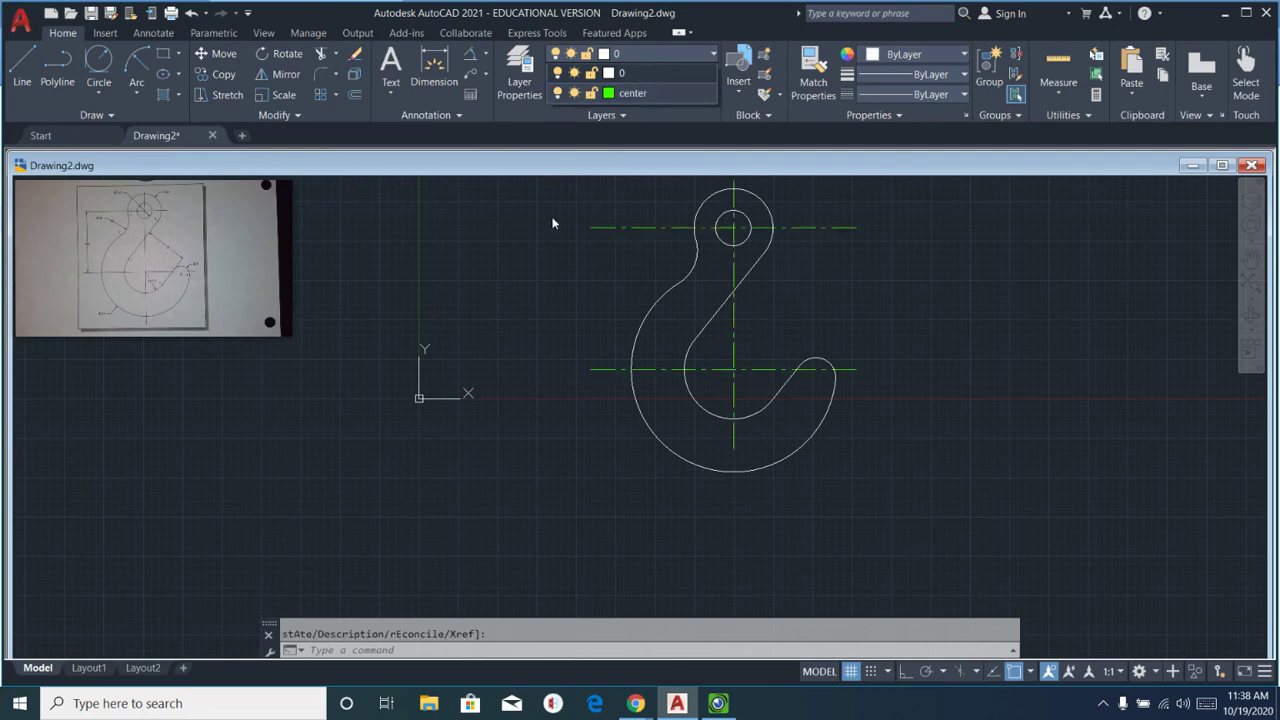